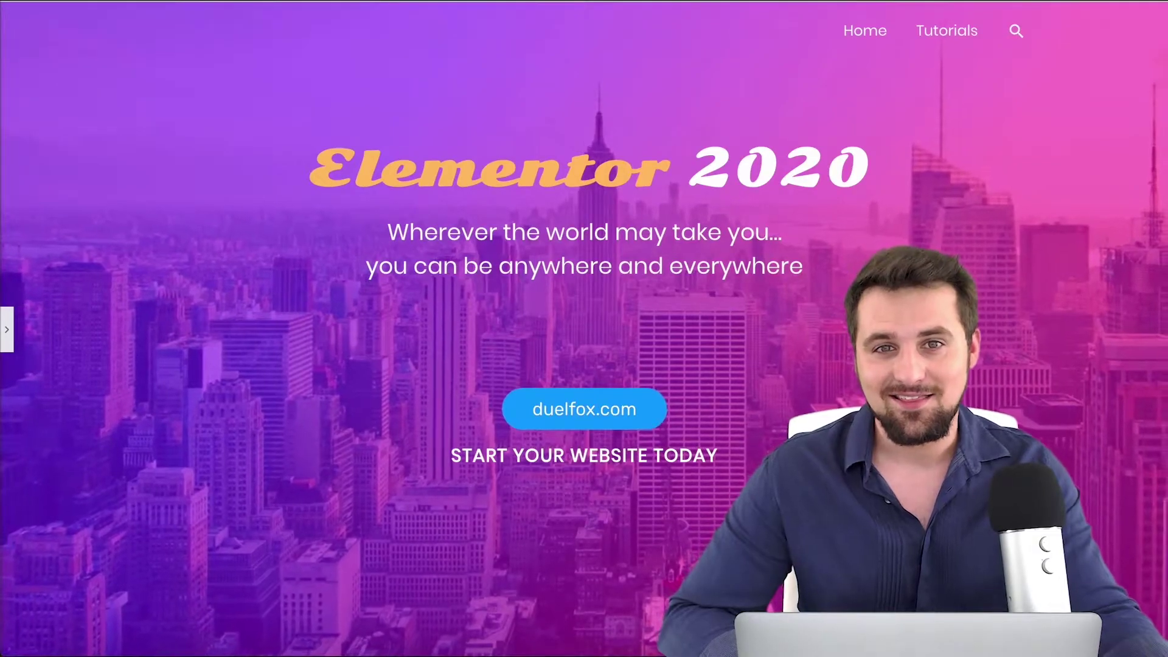
pyautogui.click(7, 329)
pyautogui.moveTo(265, 129); pyautogui.dragTo(265, 593)
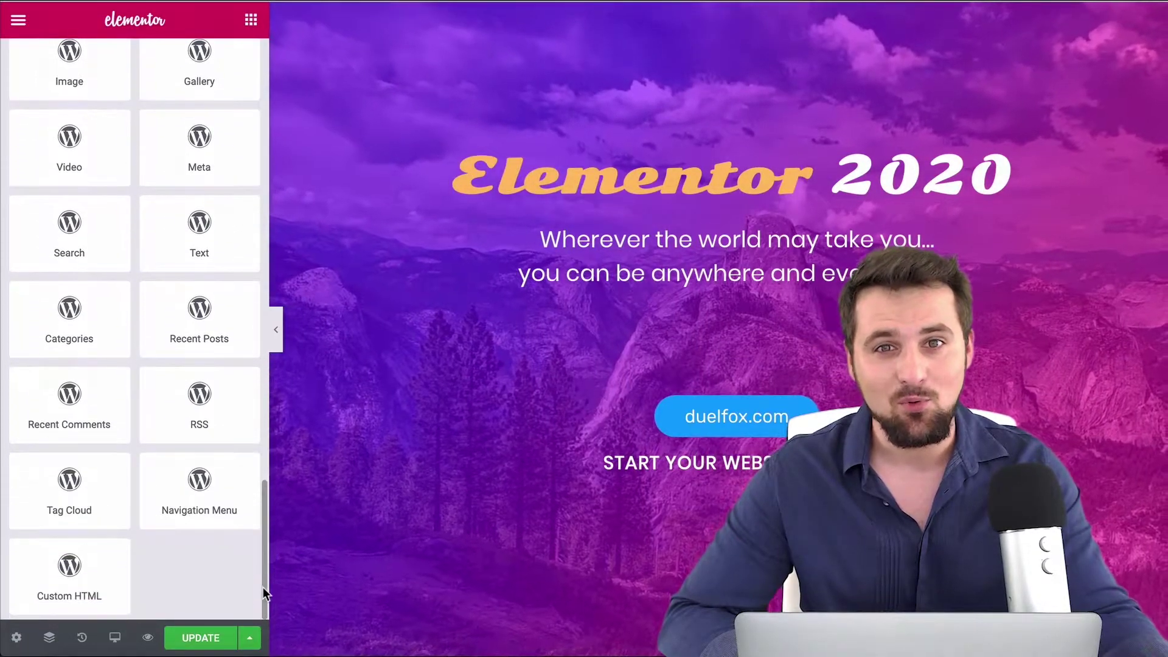
pyautogui.click(276, 332)
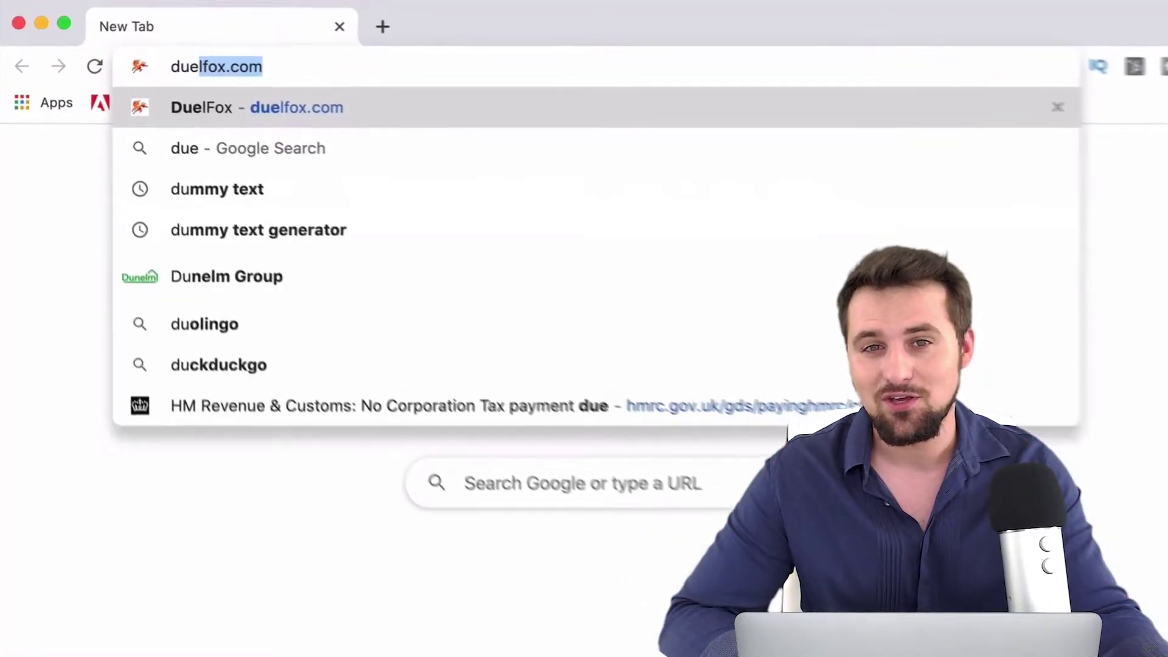
# Step: Open duelfox.com/elementor in the browser and look through the Elementor pricing plans
pyautogui.write('lfox.com')
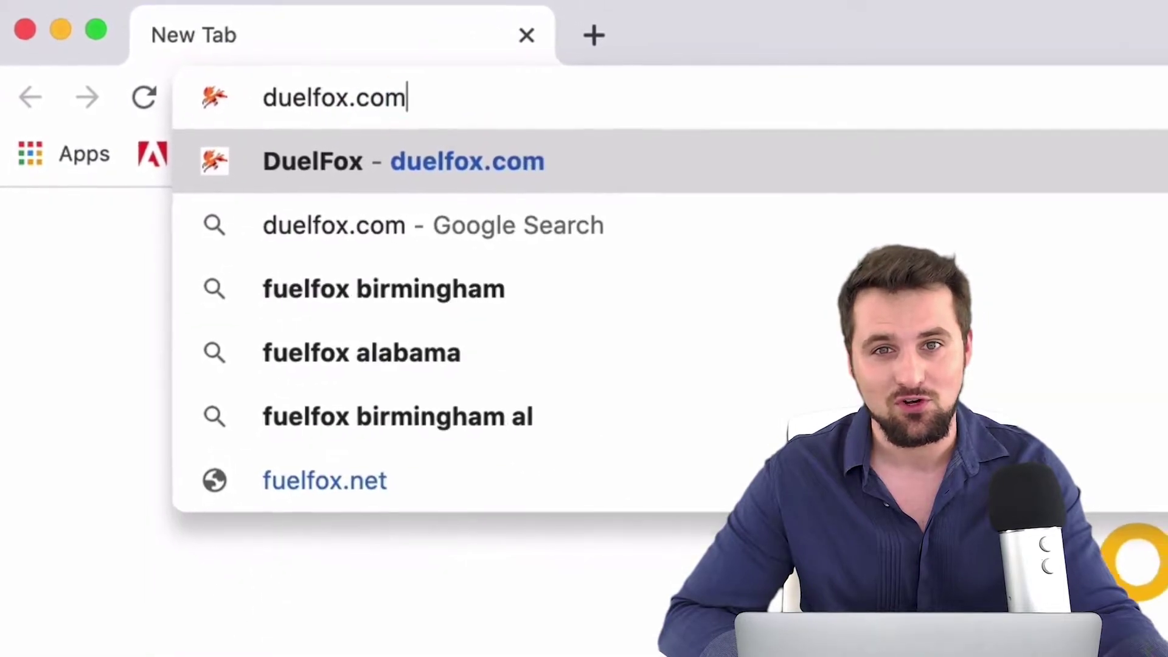
pyautogui.write('/elementor')
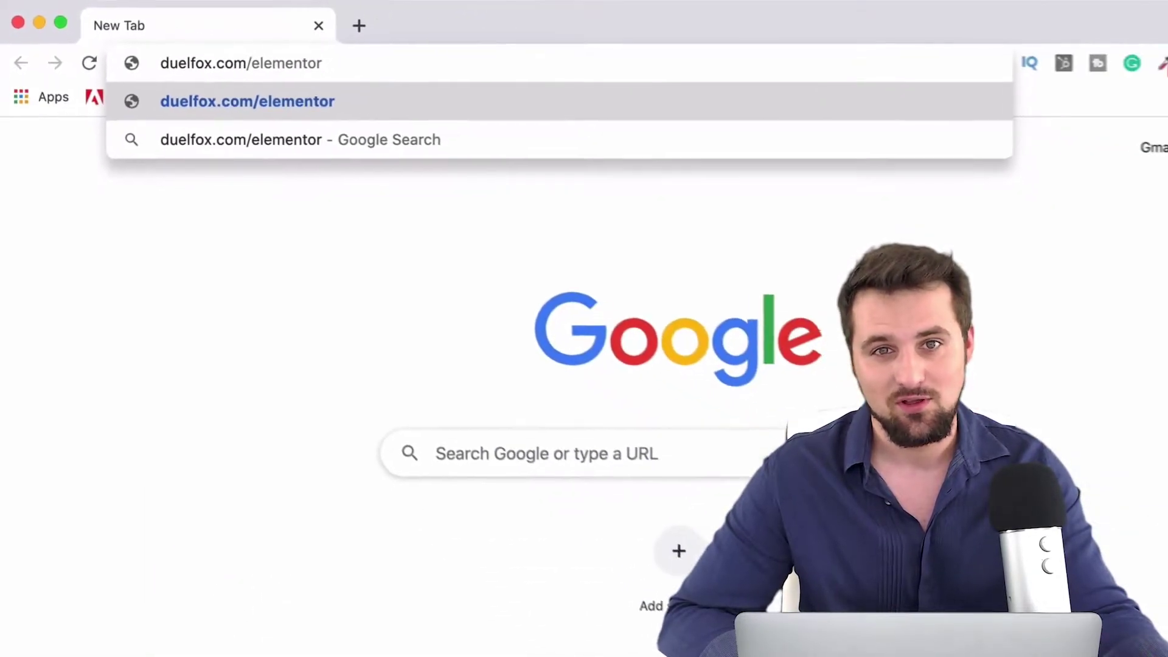
pyautogui.press('Return')
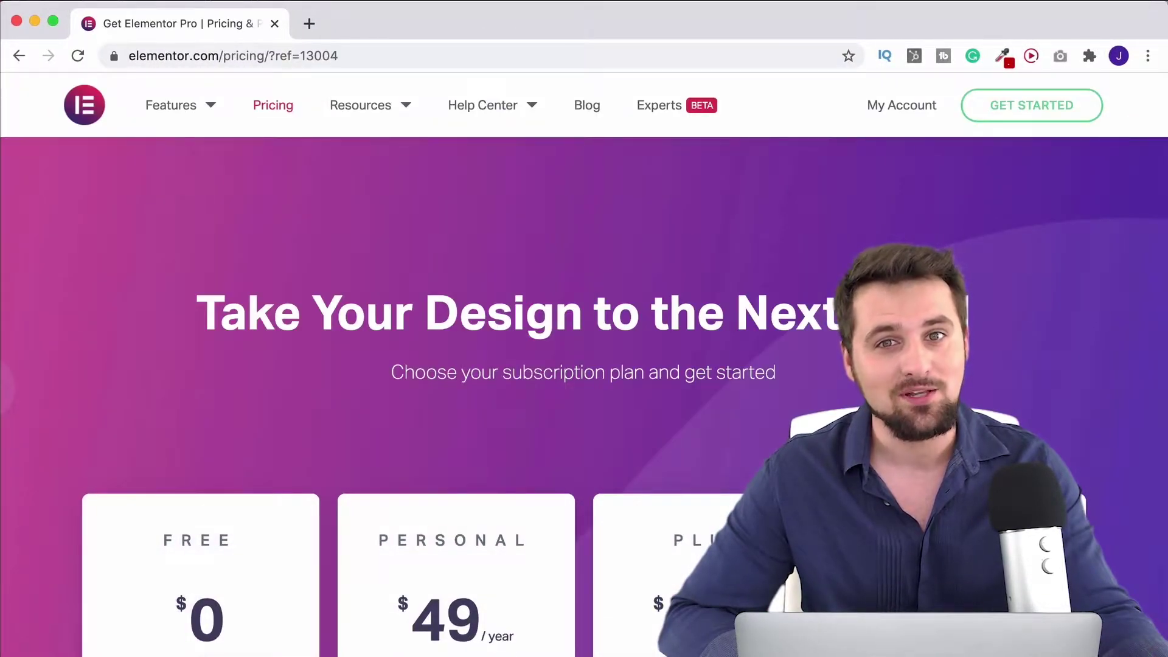
pyautogui.scroll(-10, 333, 337)
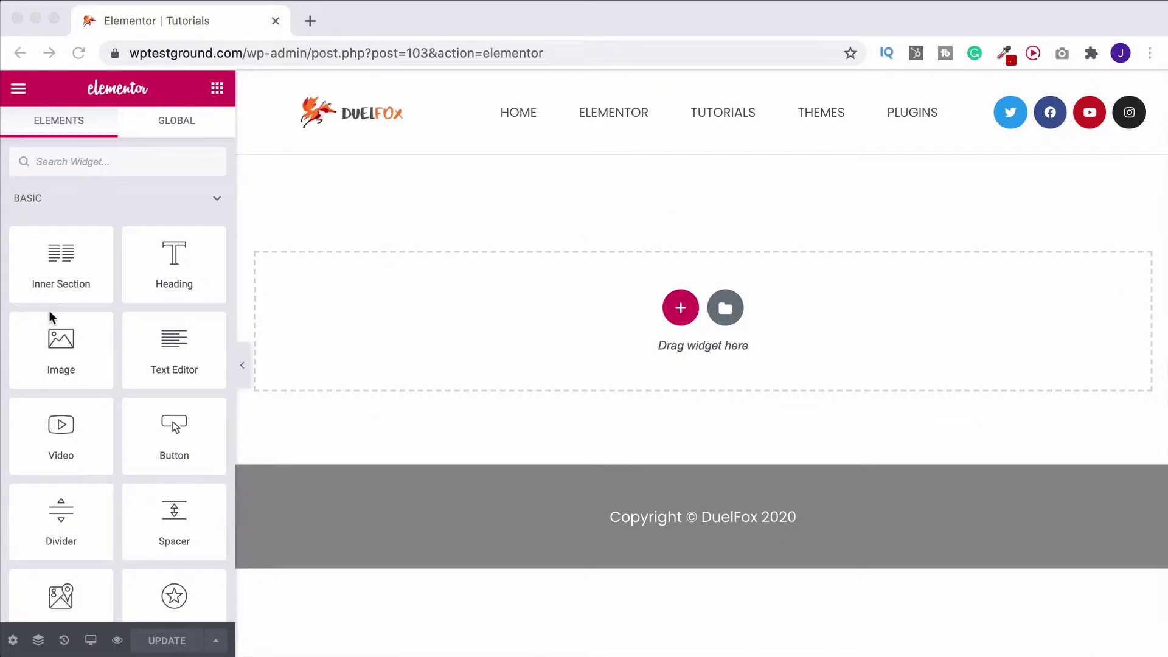
# Step: Search the widgets for "social" and add a Social Icons widget to the empty page area below the header
pyautogui.click(97, 163)
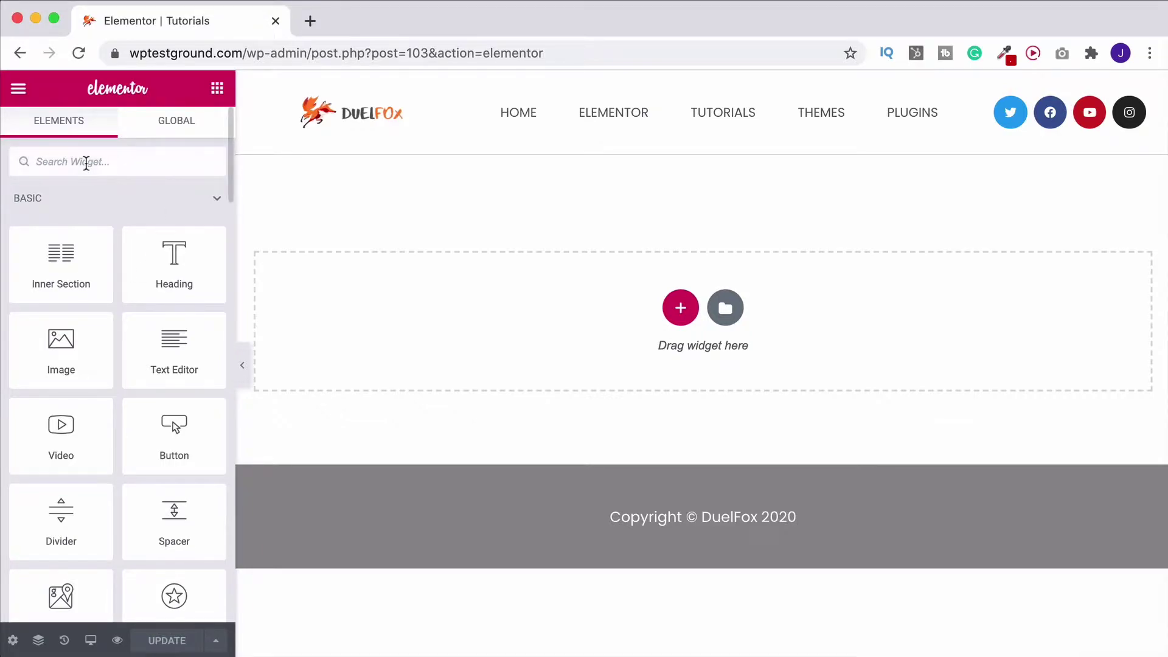
pyautogui.write('social')
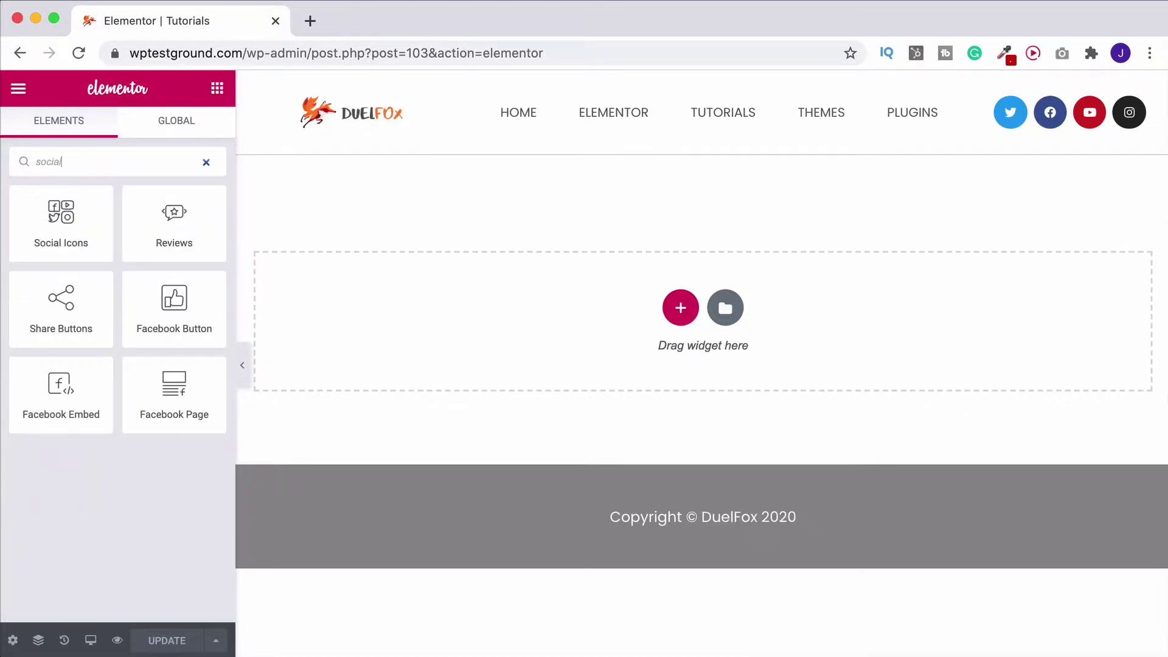
pyautogui.moveTo(57, 229); pyautogui.dragTo(653, 312)
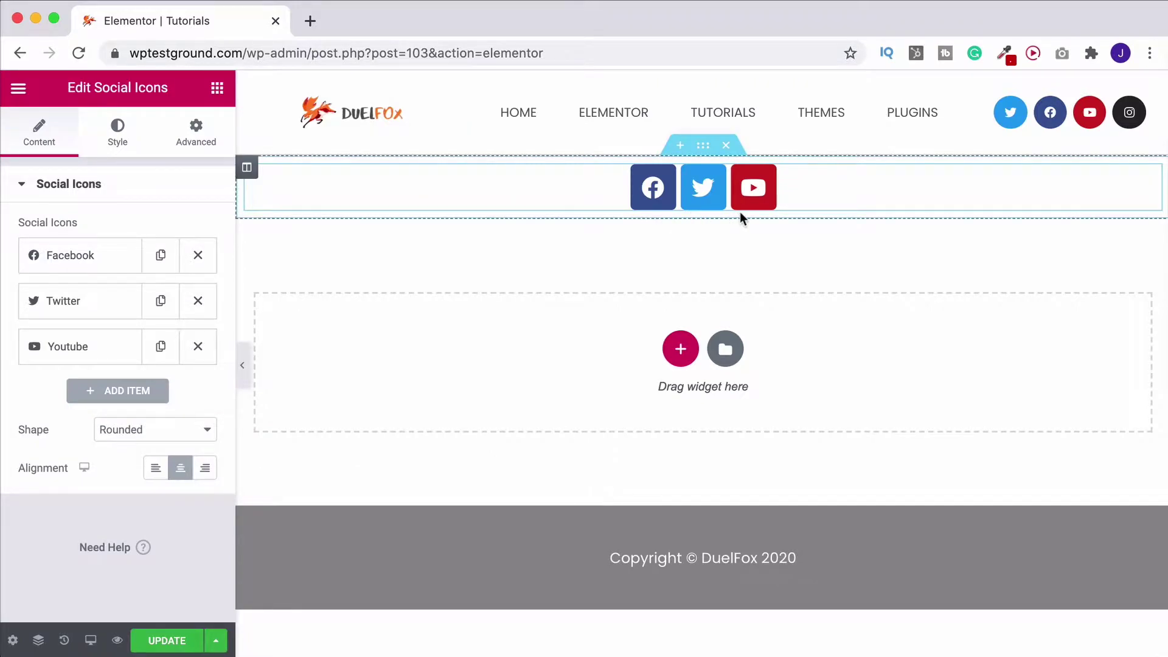
# Step: Replace the Facebook item's icon with the Linkedin icon from the Icon Library, filtering by "link"
pyautogui.click(73, 255)
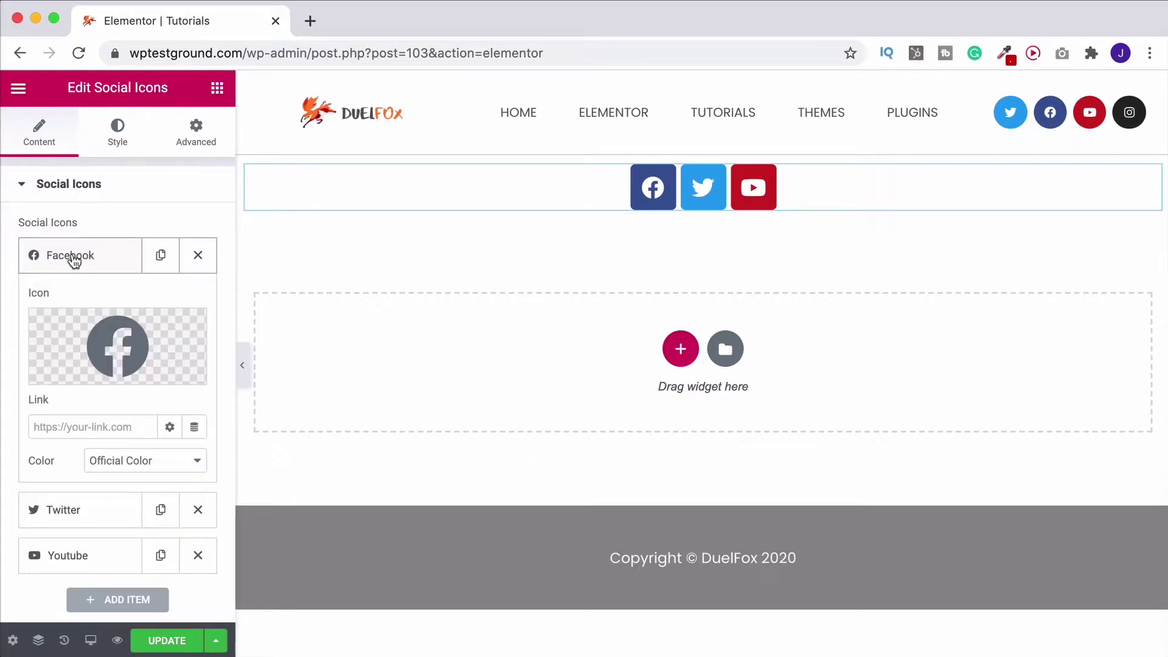
pyautogui.click(118, 329)
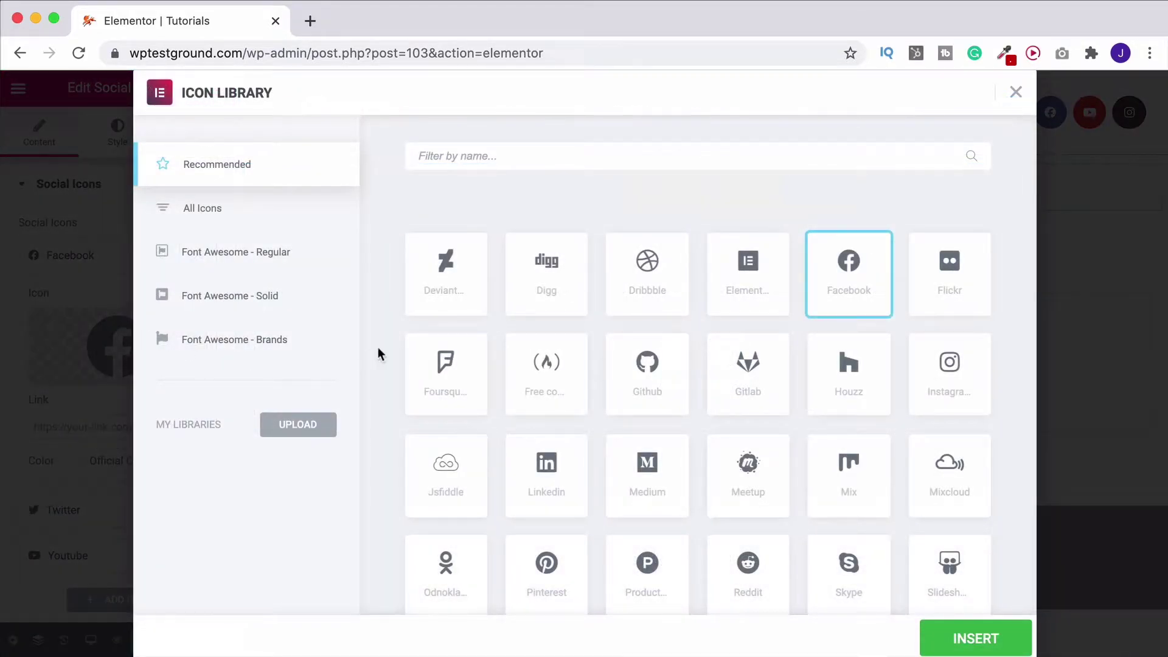
pyautogui.scroll(-5, 542, 396)
pyautogui.scroll(7, 547, 396)
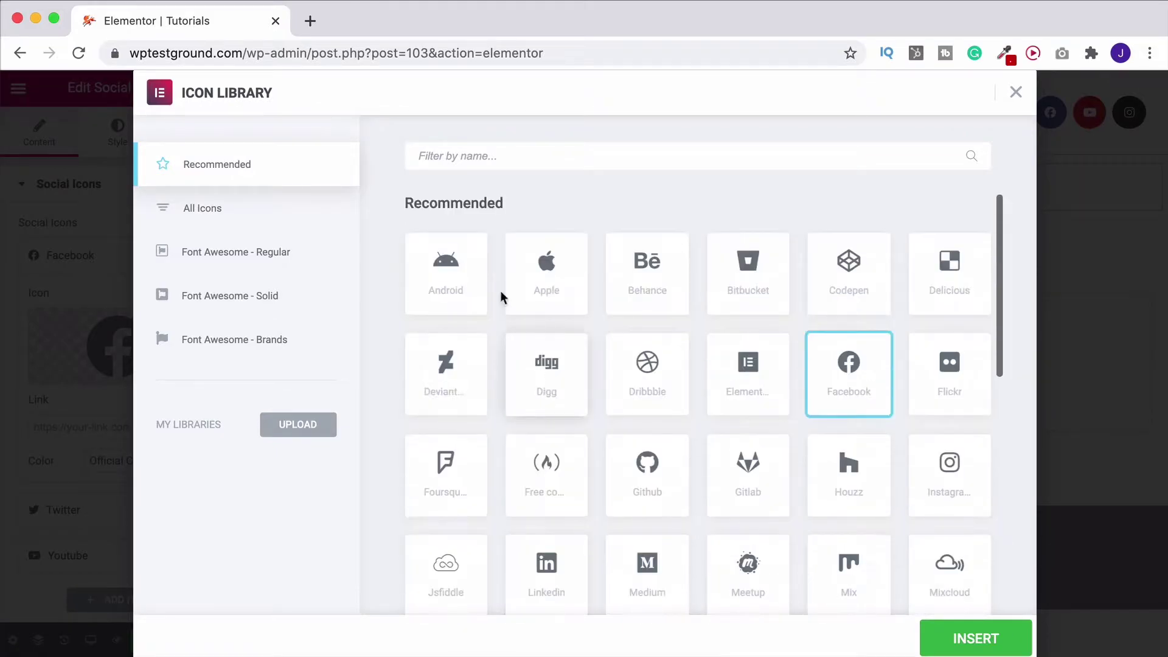
pyautogui.click(449, 155)
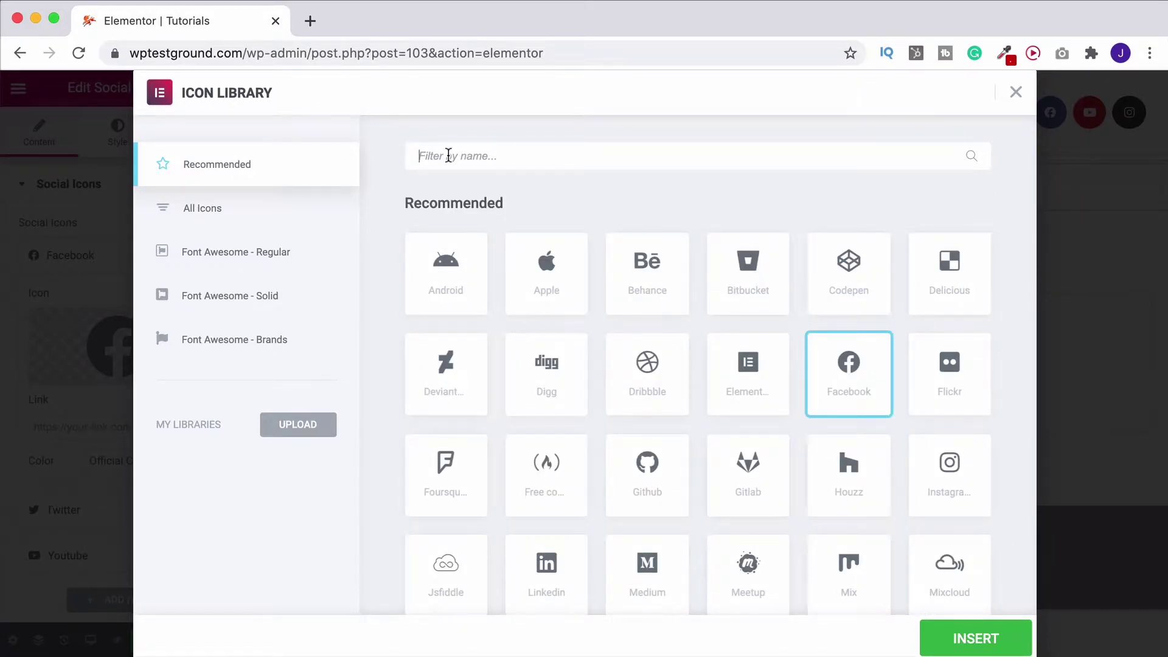
pyautogui.write('link')
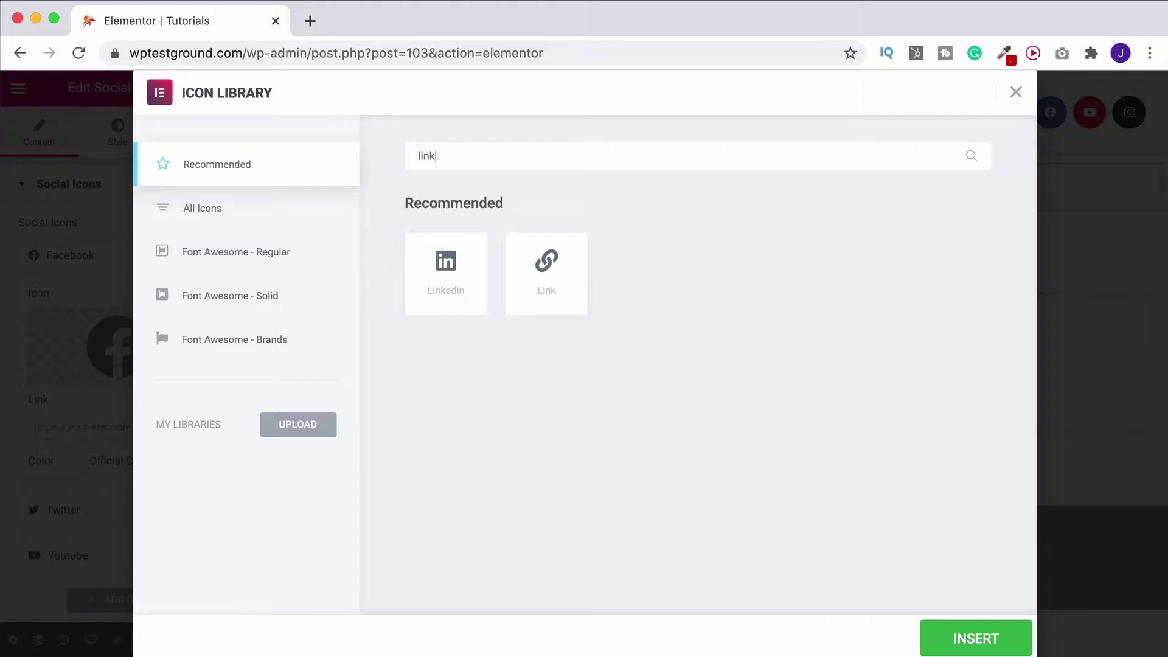
pyautogui.click(449, 281)
pyautogui.click(972, 637)
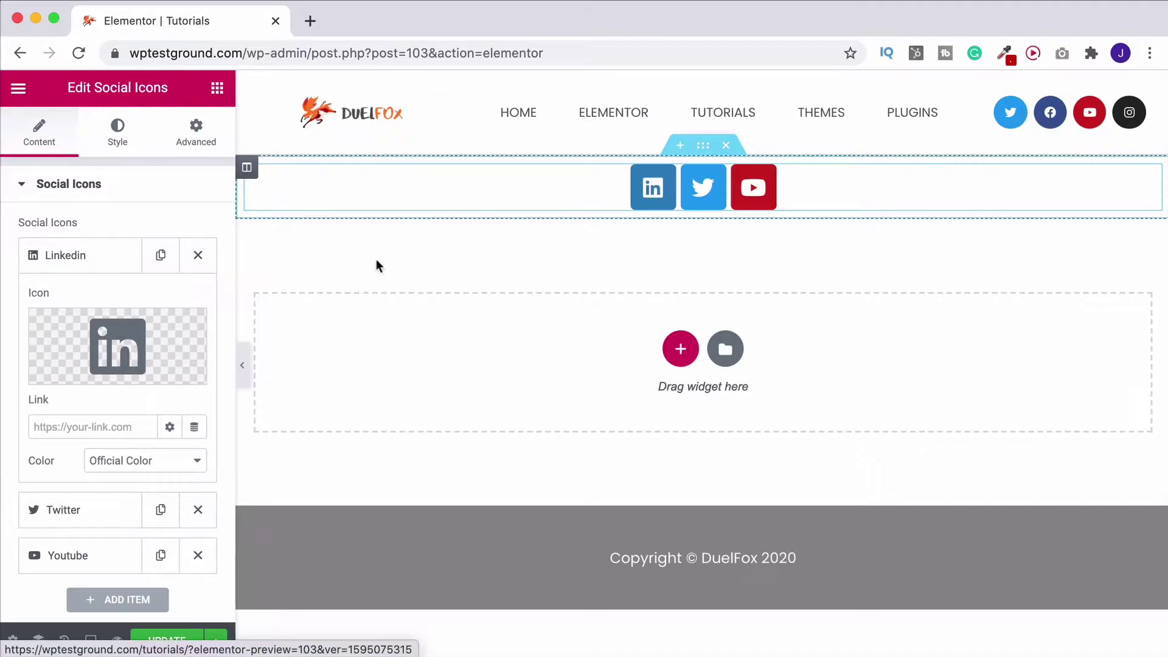
pyautogui.click(310, 22)
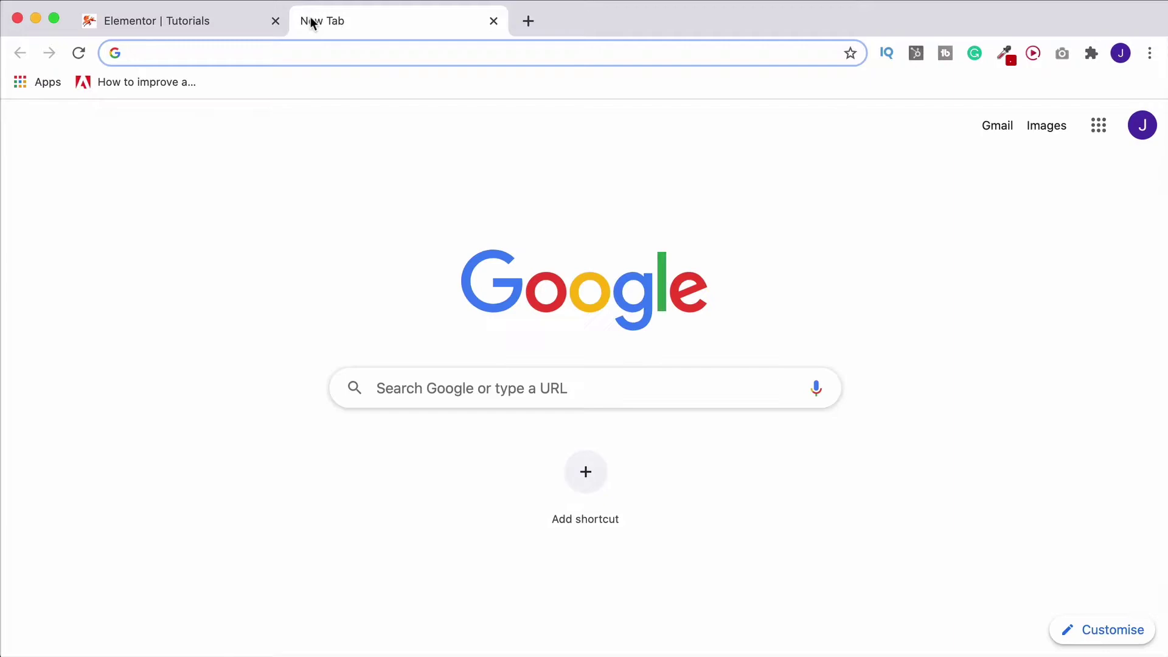
pyautogui.write('linkedin/')
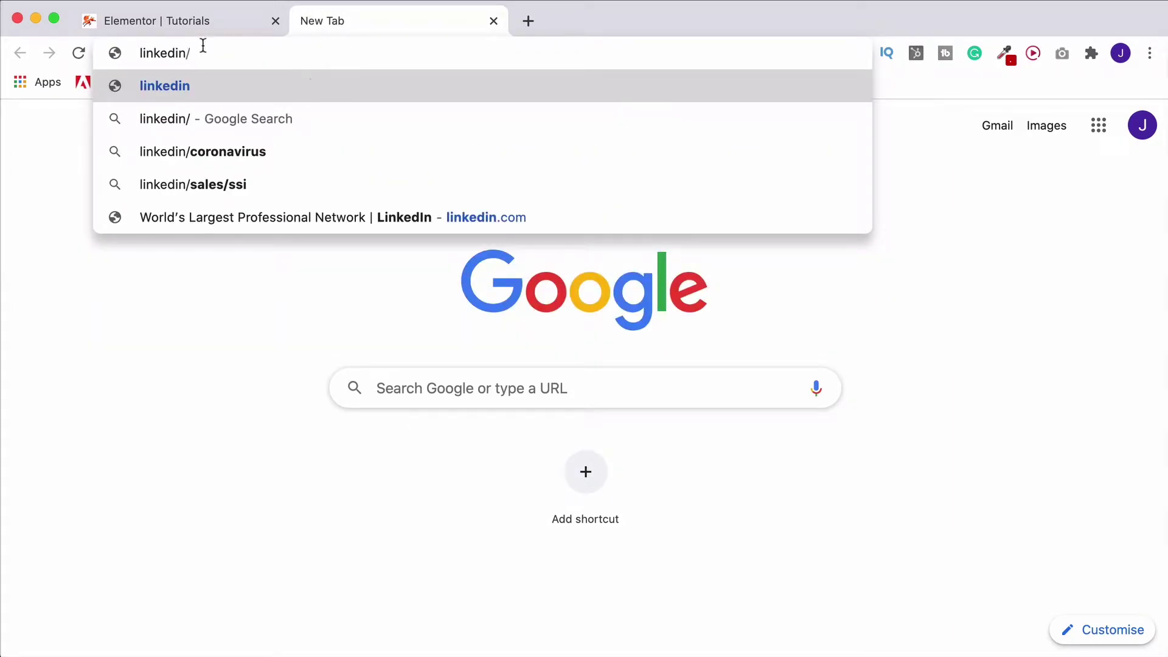
pyautogui.click(494, 22)
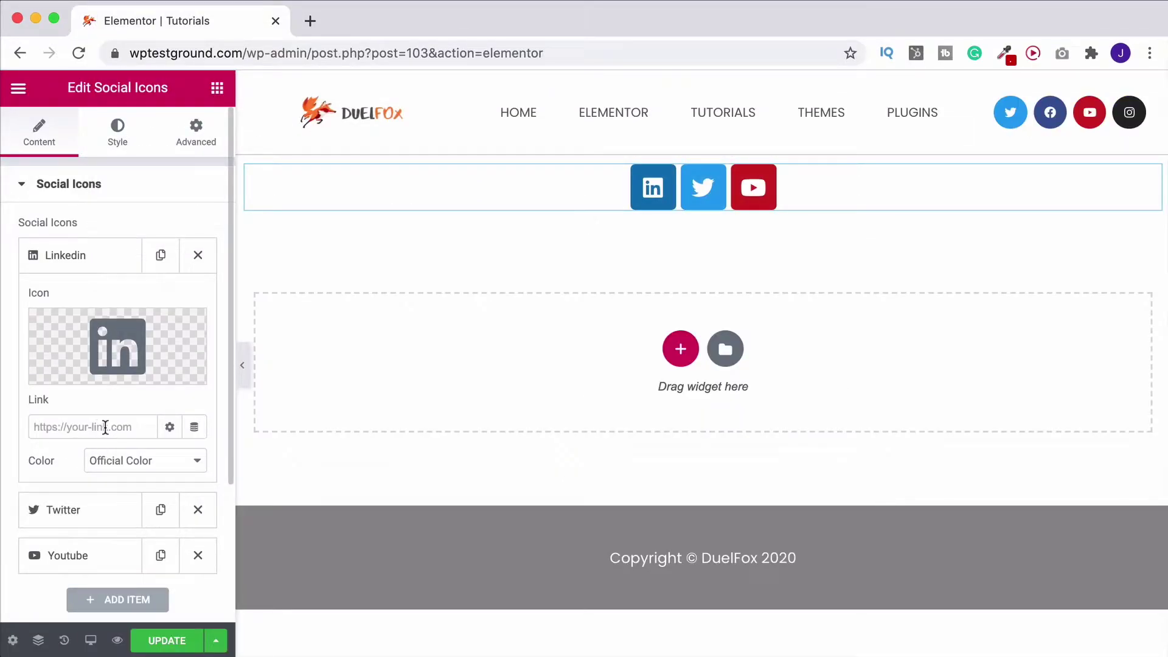
# Step: Set the Linkedin item's link to open in a new window through its link options
pyautogui.click(171, 431)
pyautogui.scroll(-2, 36, 396)
pyautogui.click(34, 380)
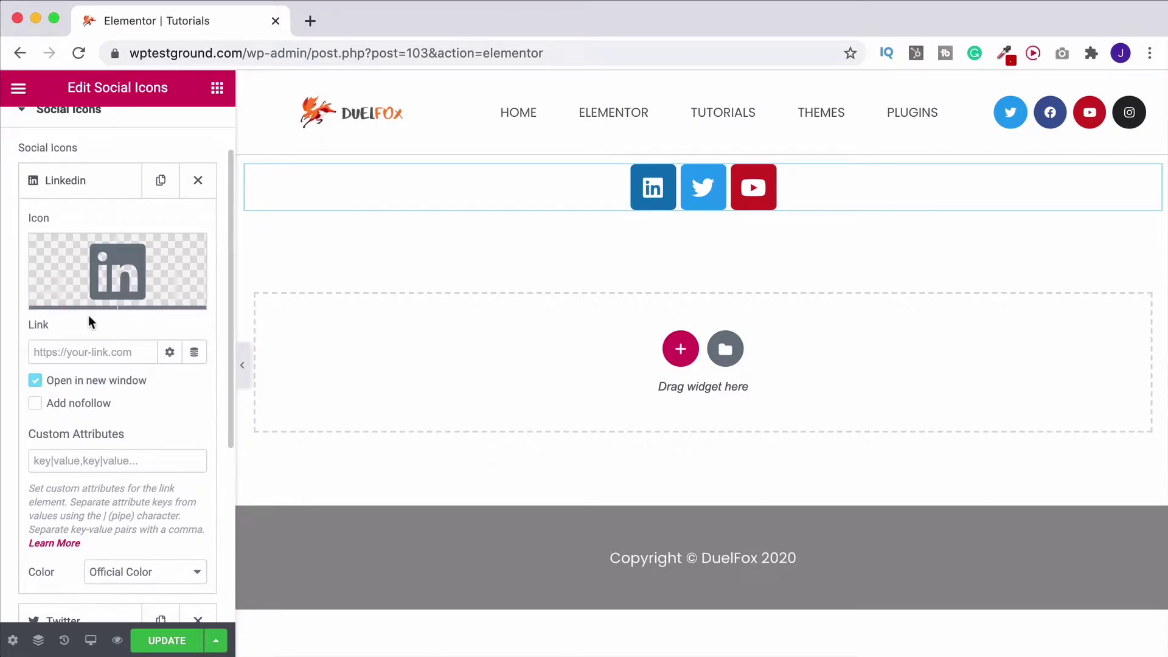
# Step: Give the Linkedin item custom colors, with green #61CE70 as primary and red #EB0909 as secondary
pyautogui.scroll(-5, 47, 169)
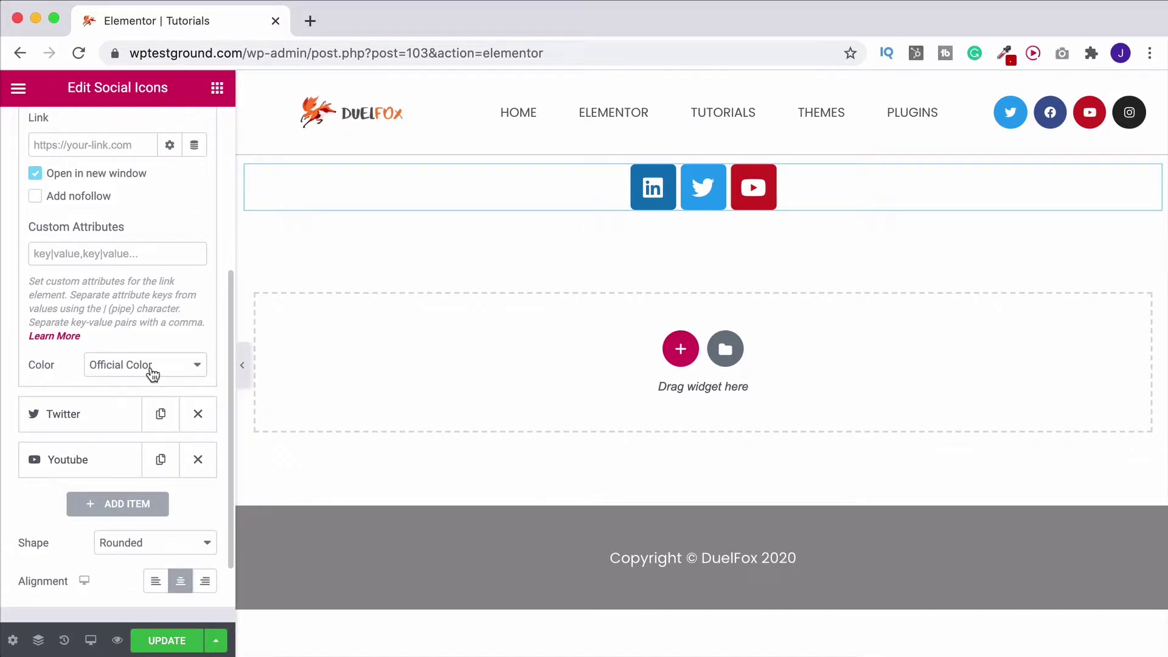
pyautogui.click(151, 374)
pyautogui.click(129, 381)
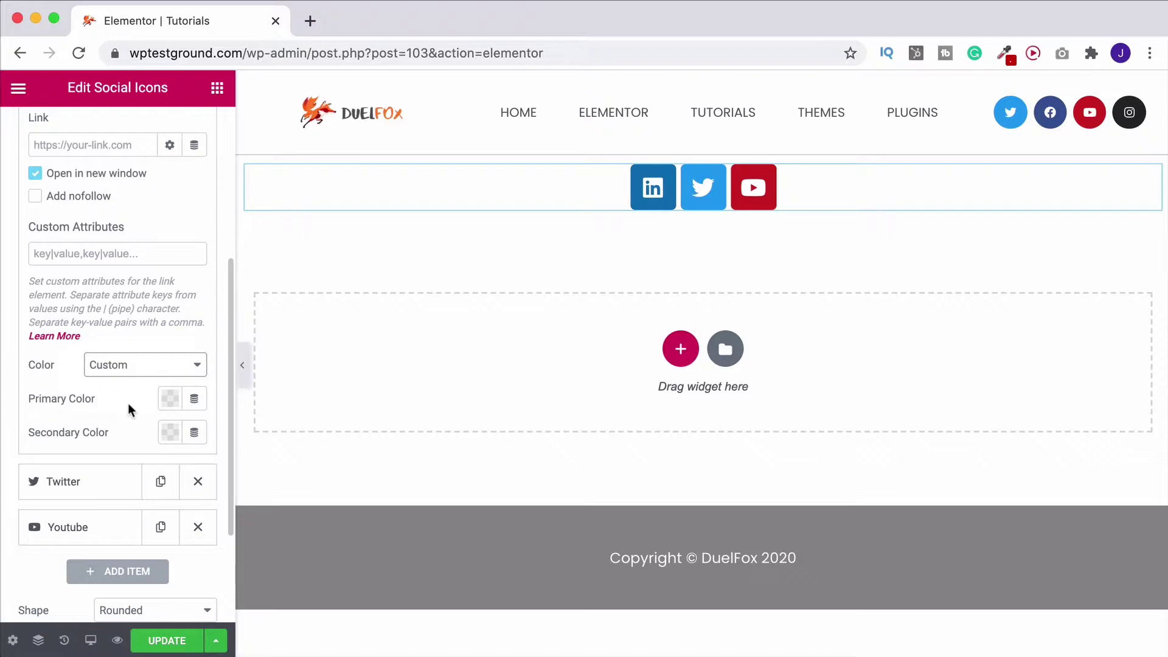
pyautogui.click(170, 397)
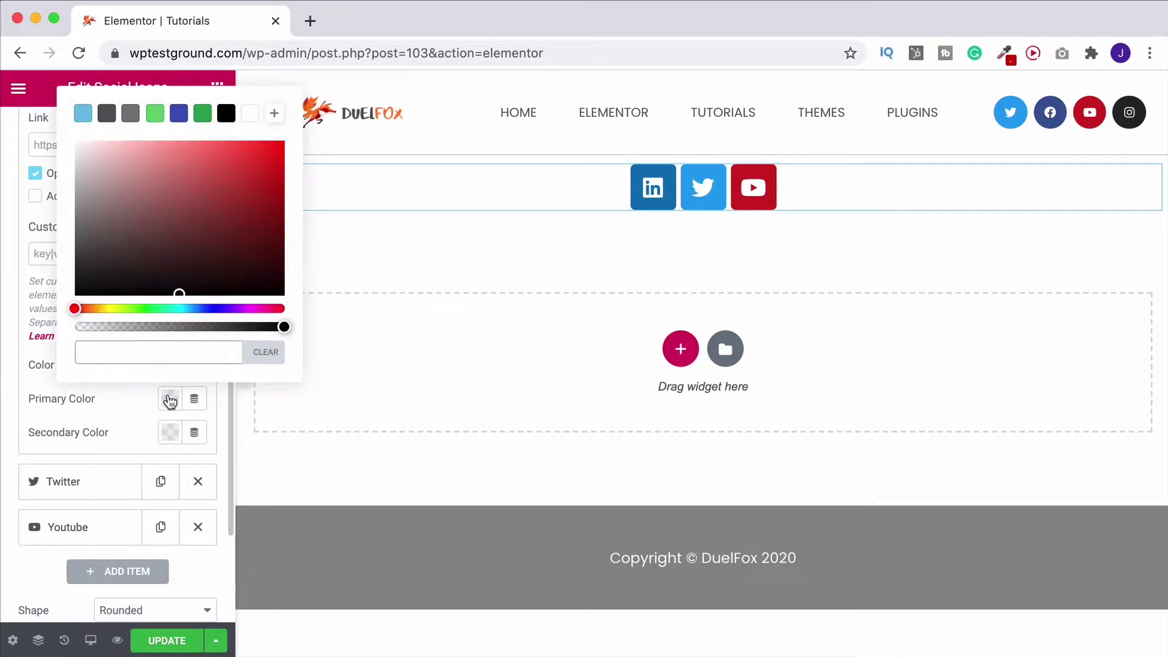
pyautogui.click(153, 114)
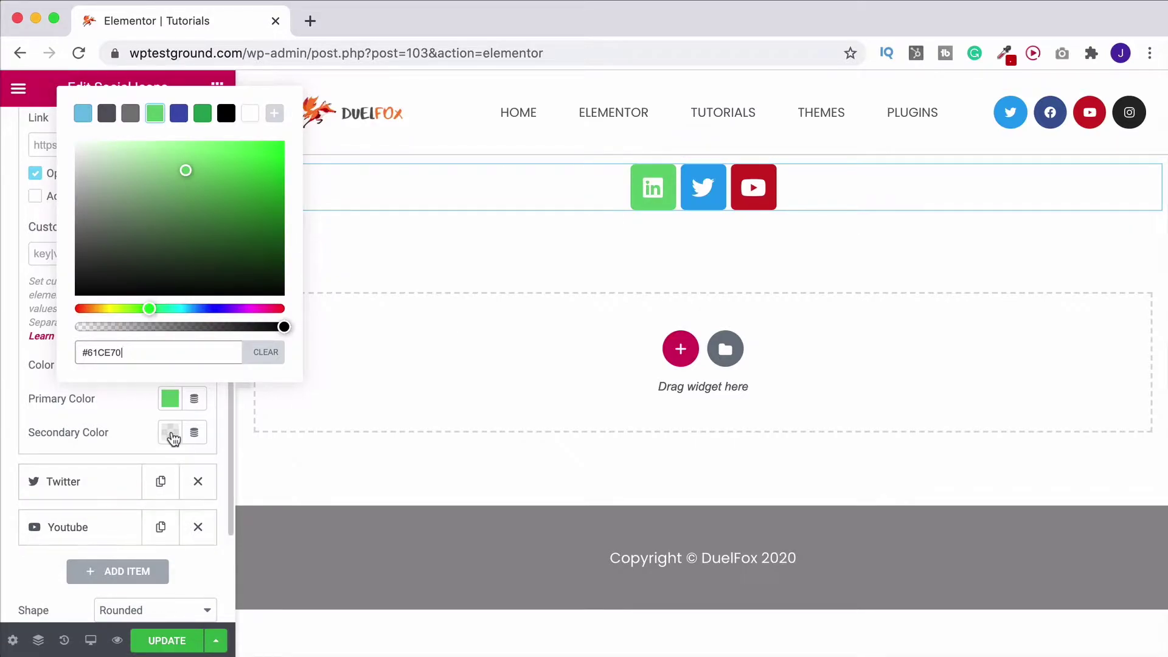
pyautogui.click(170, 433)
pyautogui.click(276, 186)
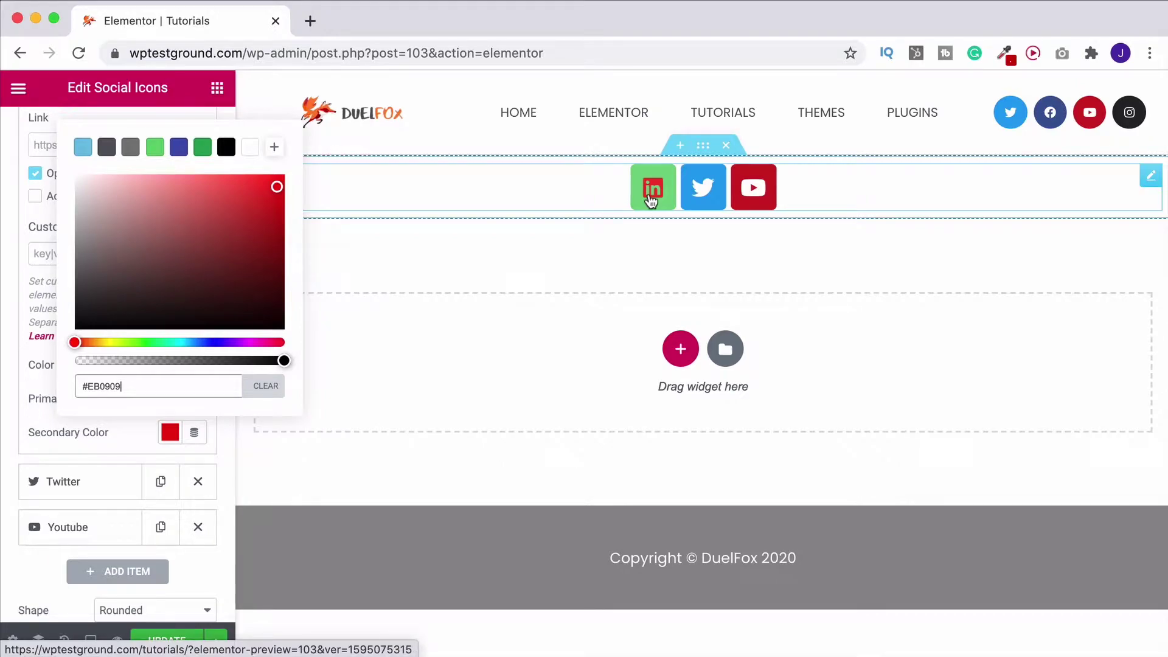
pyautogui.click(30, 385)
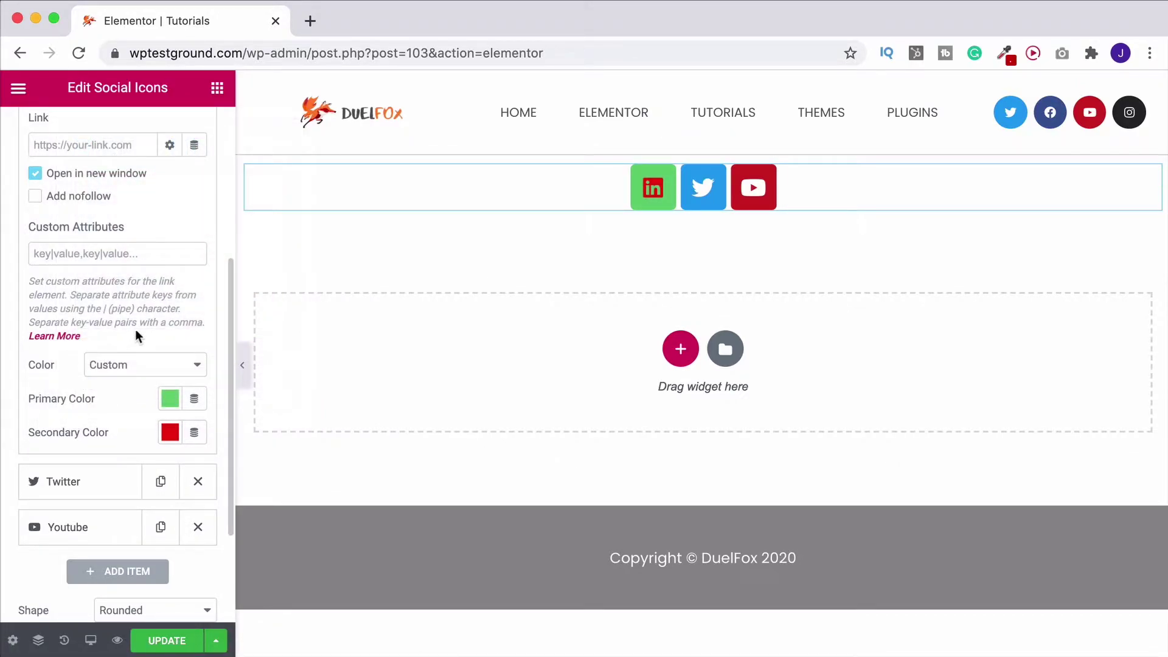
# Step: Switch the Linkedin item's color back to Official Color
pyautogui.scroll(3, 97, 329)
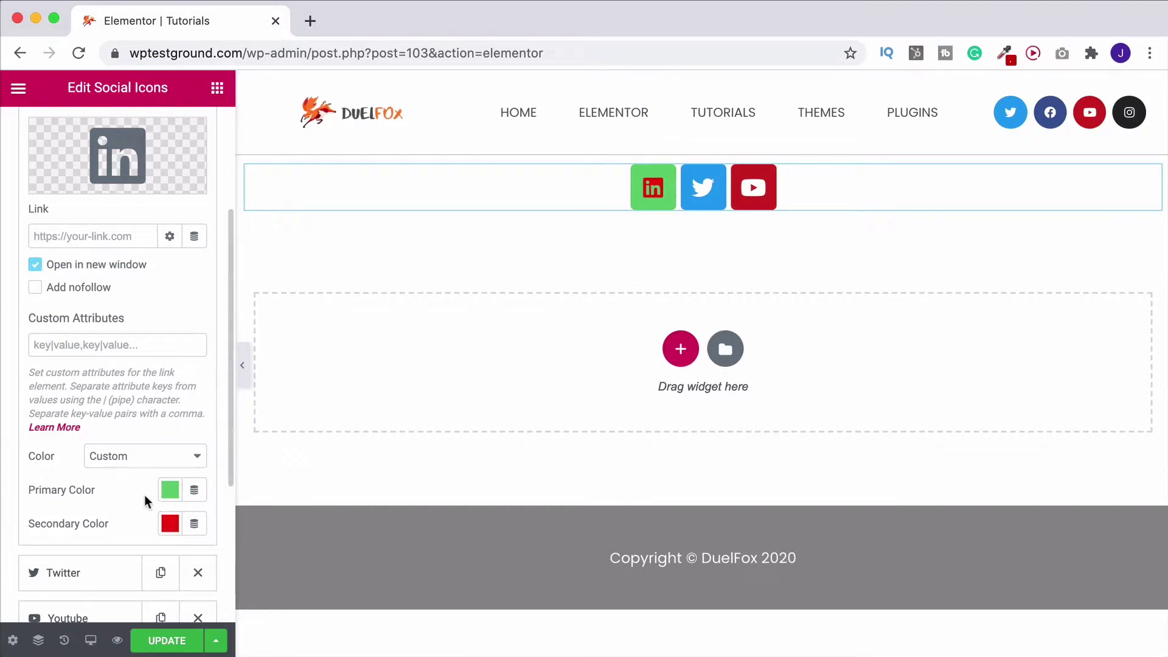
pyautogui.click(178, 461)
pyautogui.click(121, 439)
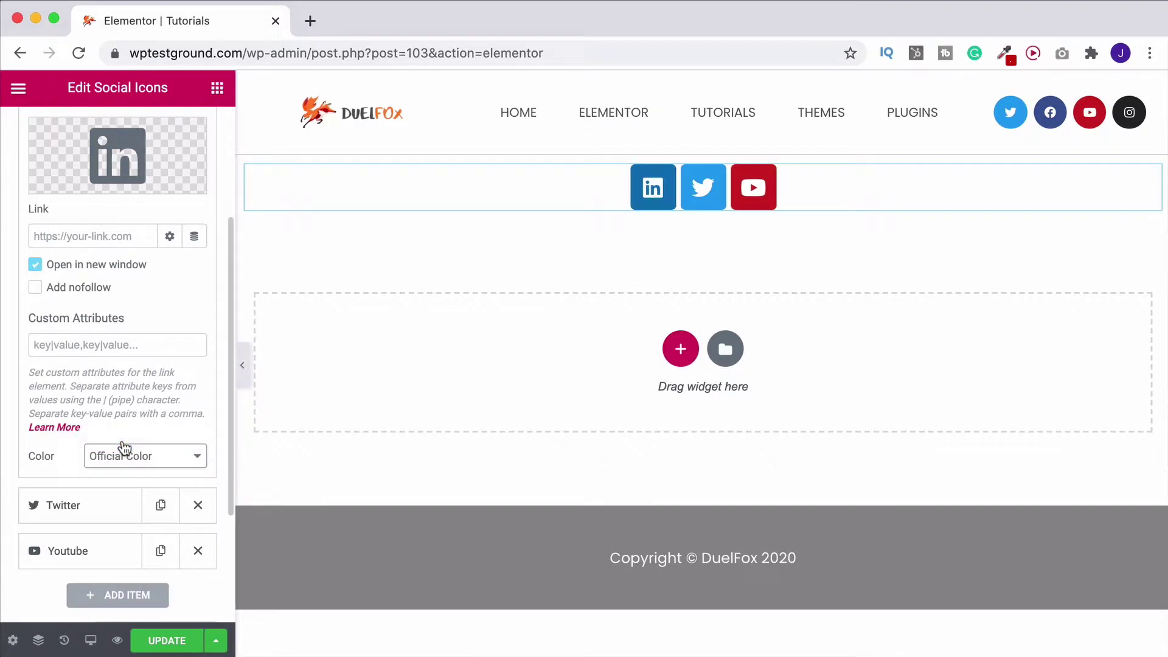
# Step: Review the Twitter item's icon, link and color settings, and collapse the item again
pyautogui.scroll(-2, 125, 448)
pyautogui.scroll(-2, 124, 448)
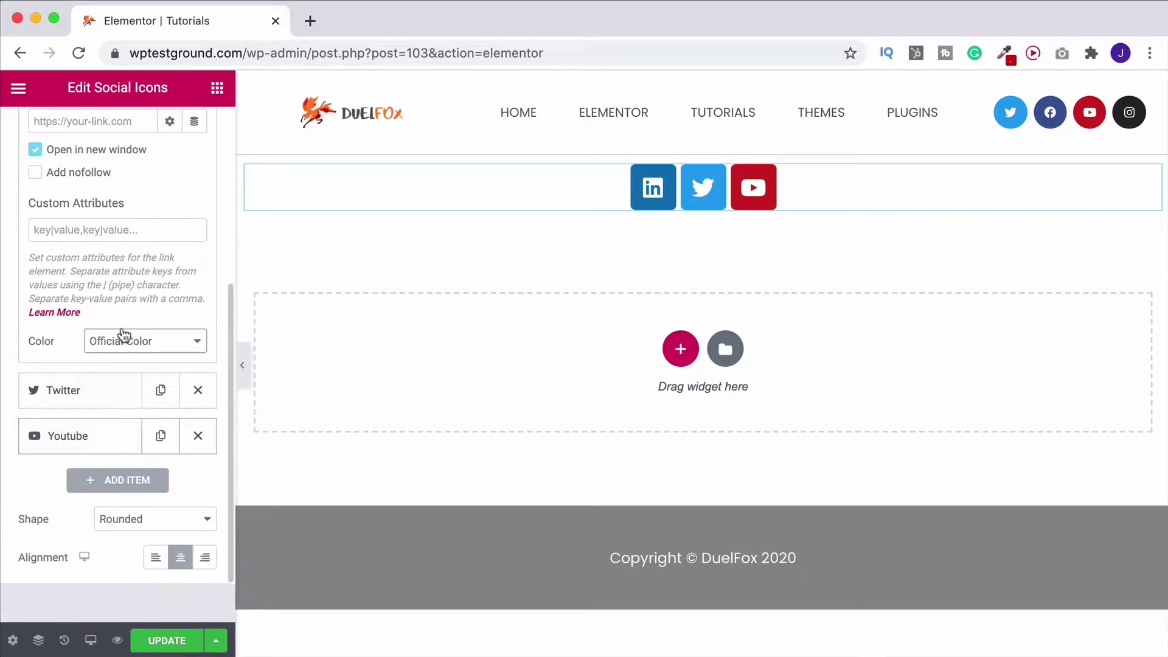
pyautogui.click(89, 393)
pyautogui.scroll(3, 103, 365)
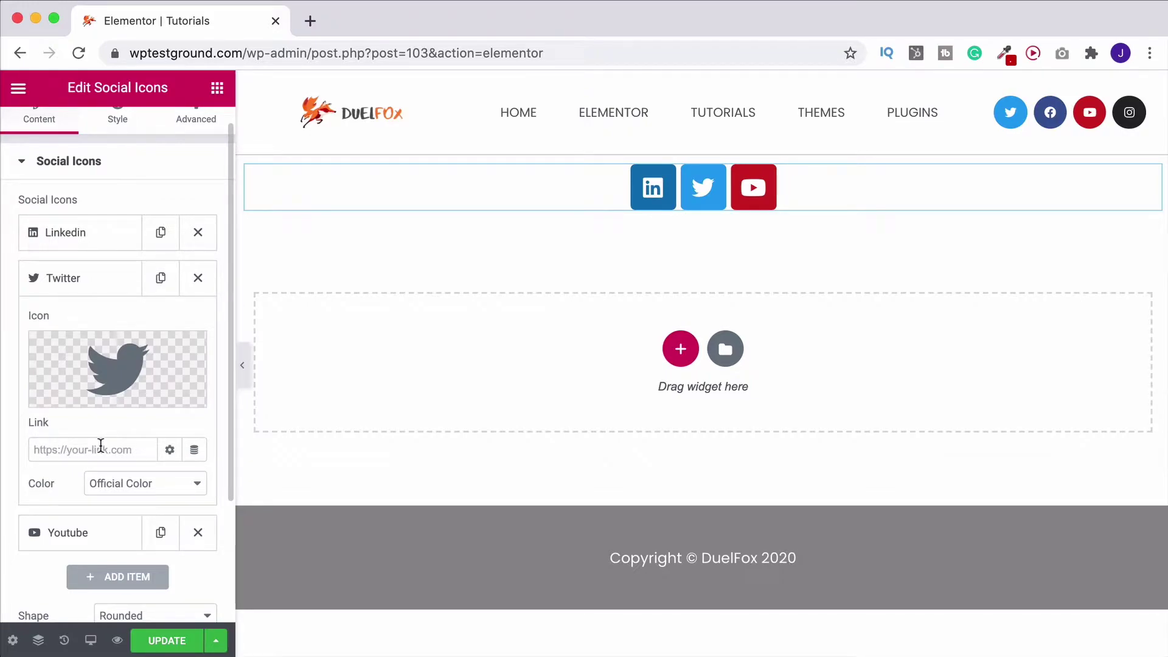
pyautogui.click(79, 279)
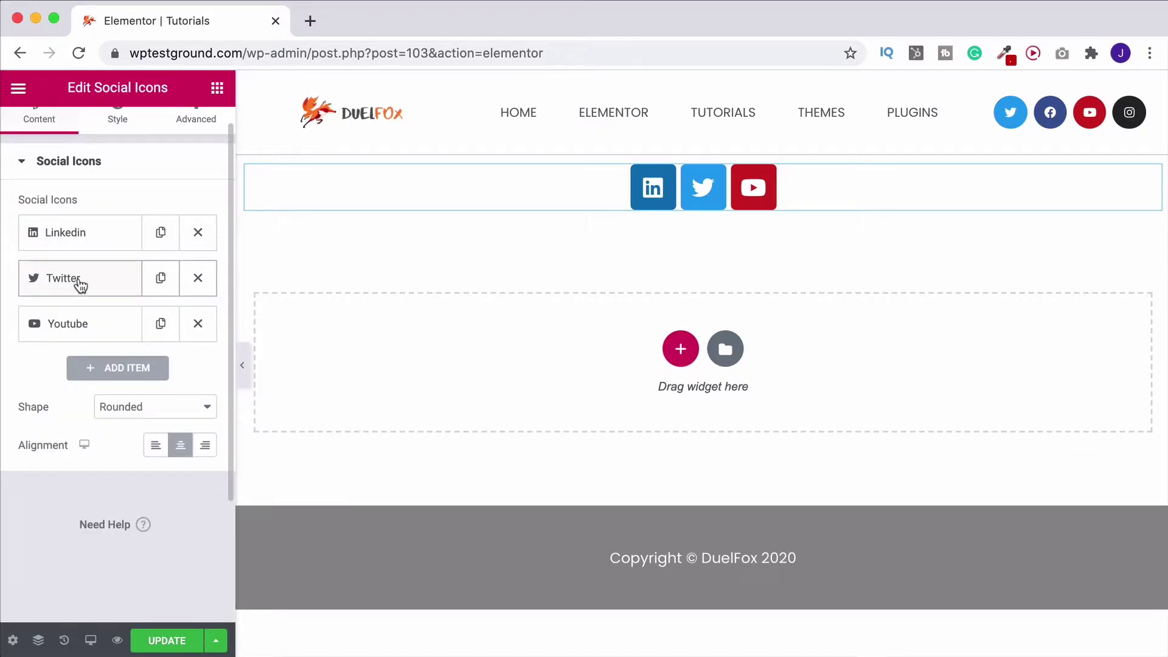
# Step: Remove the Linkedin item from the Social Icons list and add a new item at the end
pyautogui.click(198, 234)
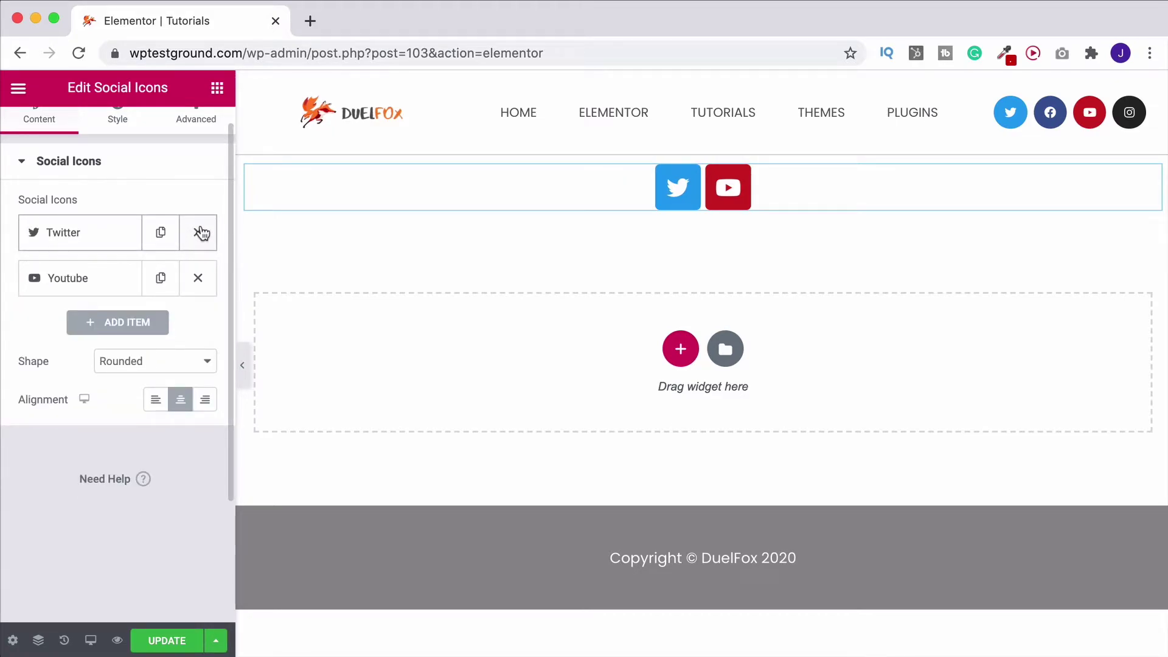
pyautogui.click(119, 324)
pyautogui.scroll(-2, 117, 344)
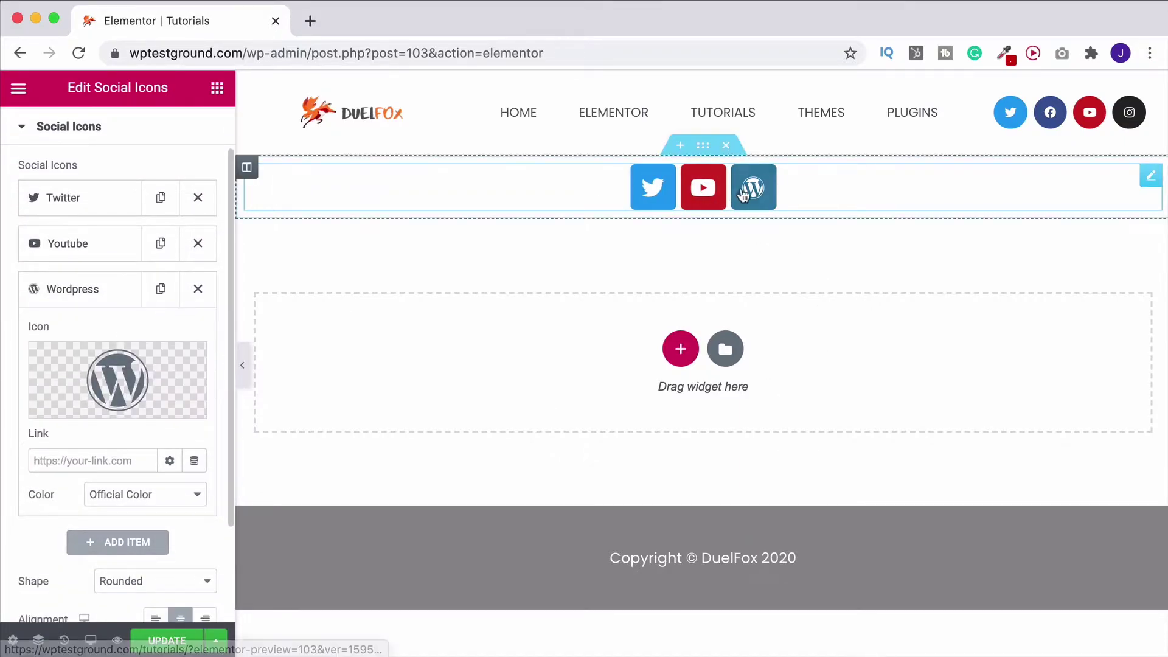
# Step: Collapse the Wordpress item's settings and duplicate the item
pyautogui.moveTo(113, 373)
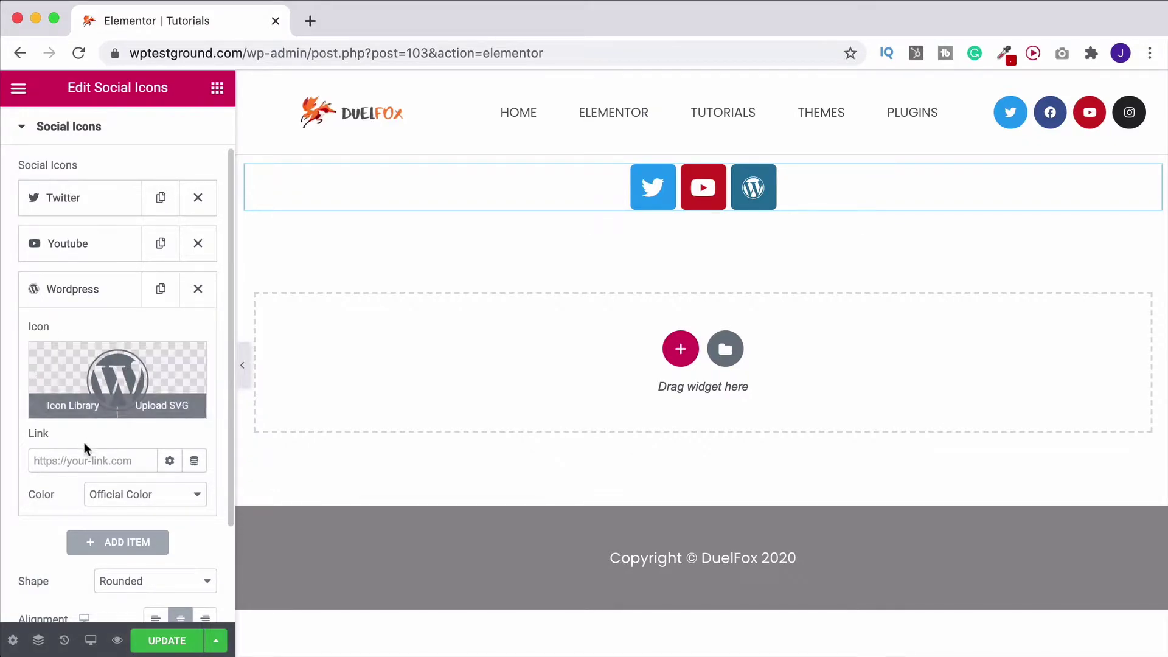
pyautogui.click(83, 298)
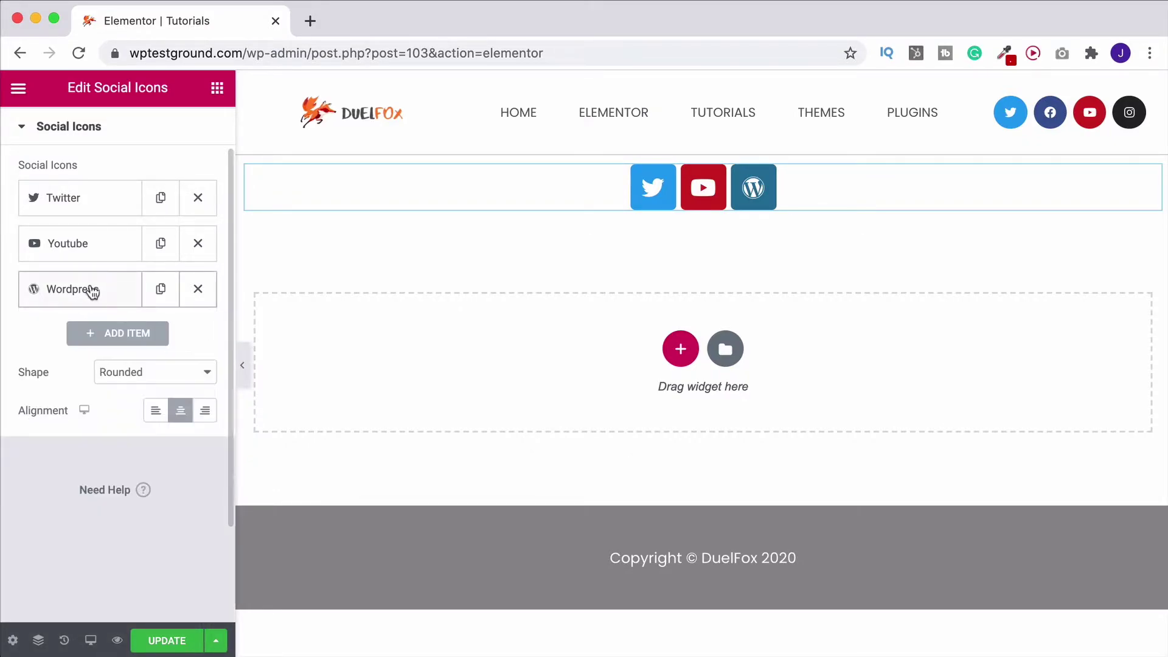
pyautogui.click(161, 289)
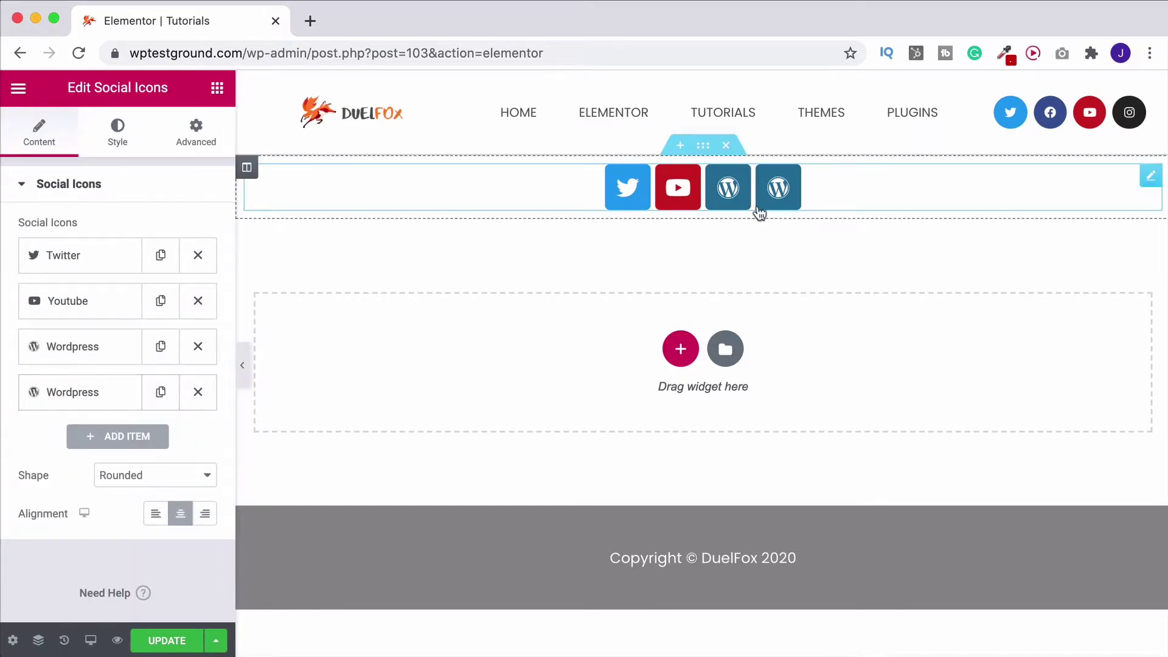
# Step: Replace the icon of the duplicated Wordpress item at the end of the list with the Instagram icon from the library
pyautogui.click(59, 396)
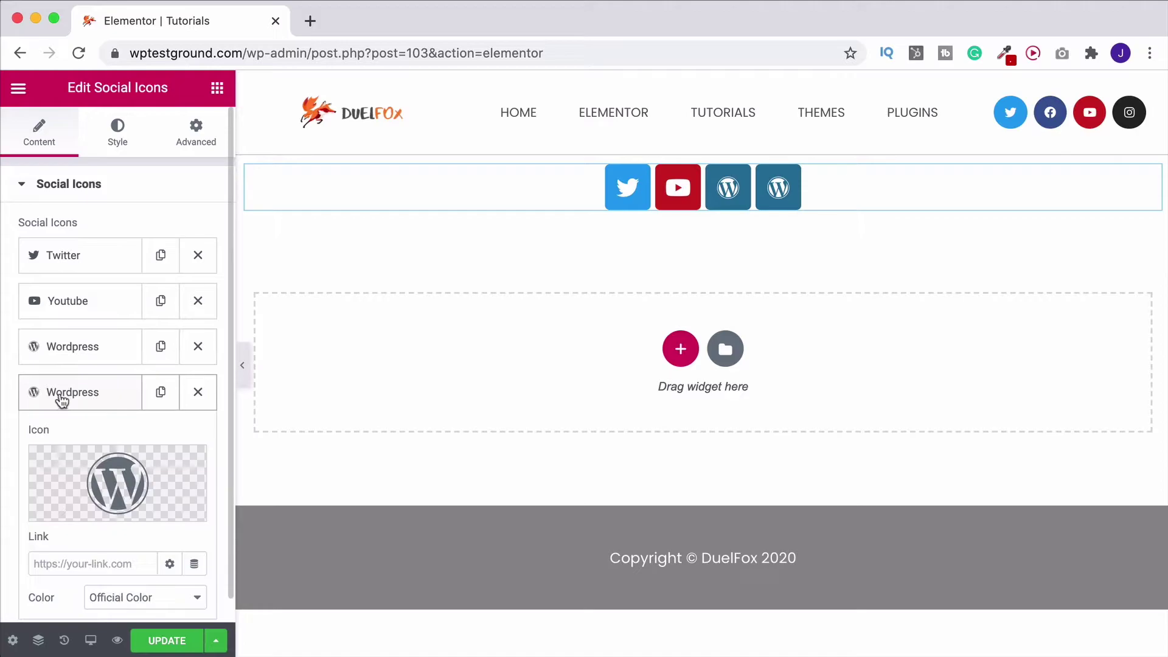
pyautogui.scroll(-2, 97, 426)
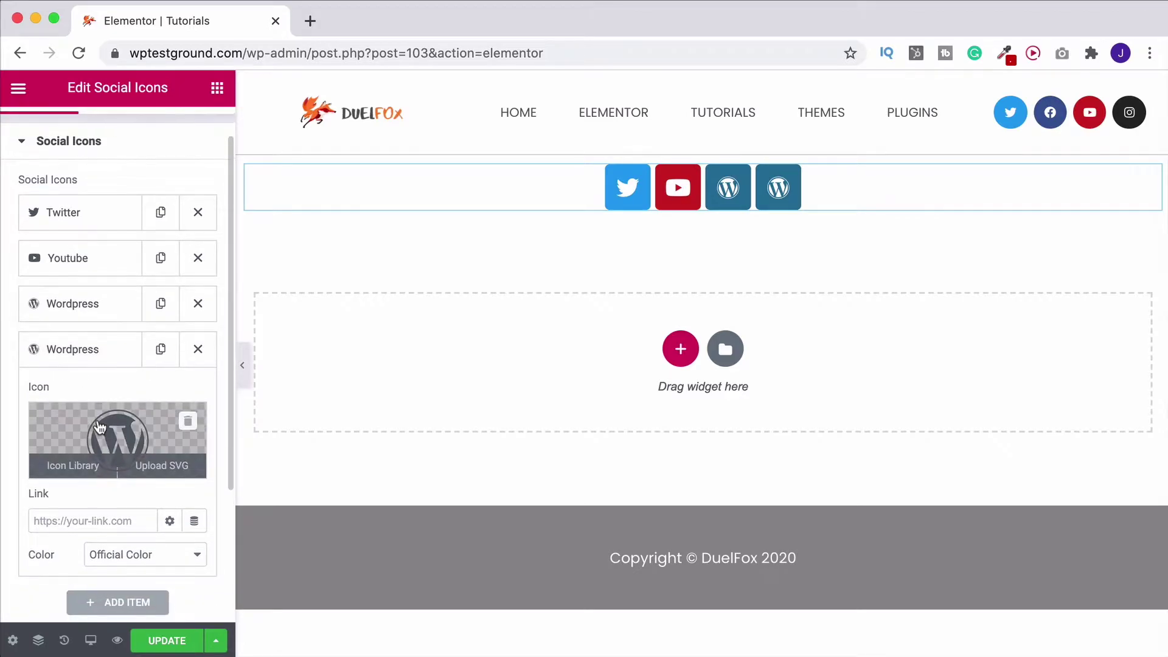
pyautogui.click(100, 426)
pyautogui.write('ins')
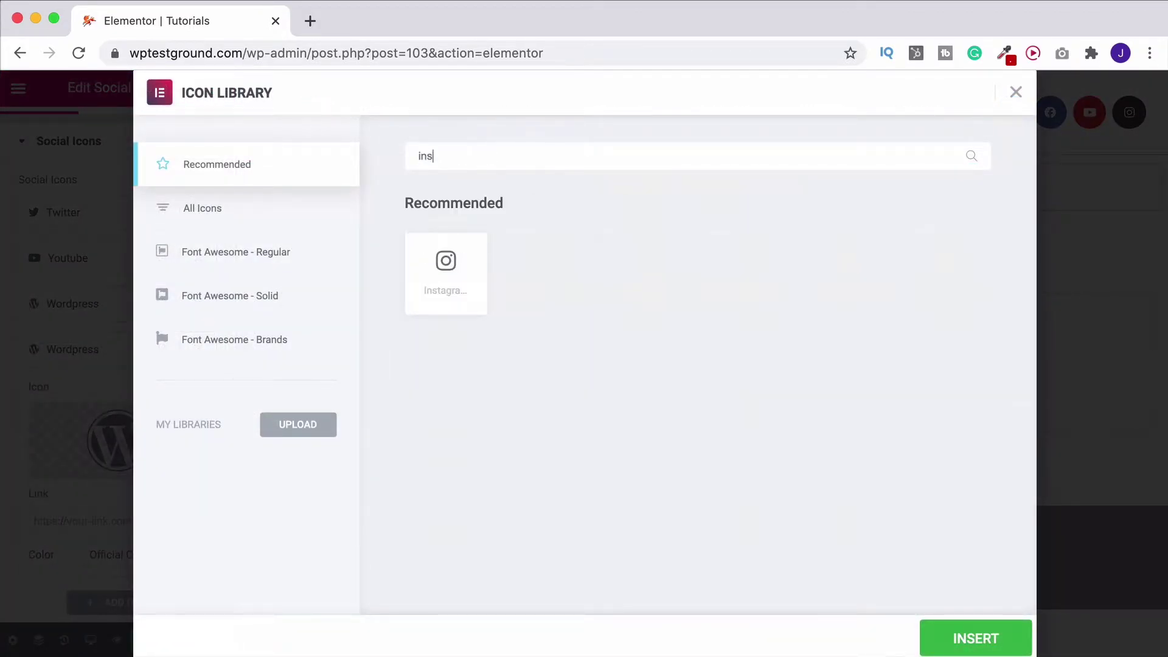
pyautogui.click(446, 267)
pyautogui.click(994, 639)
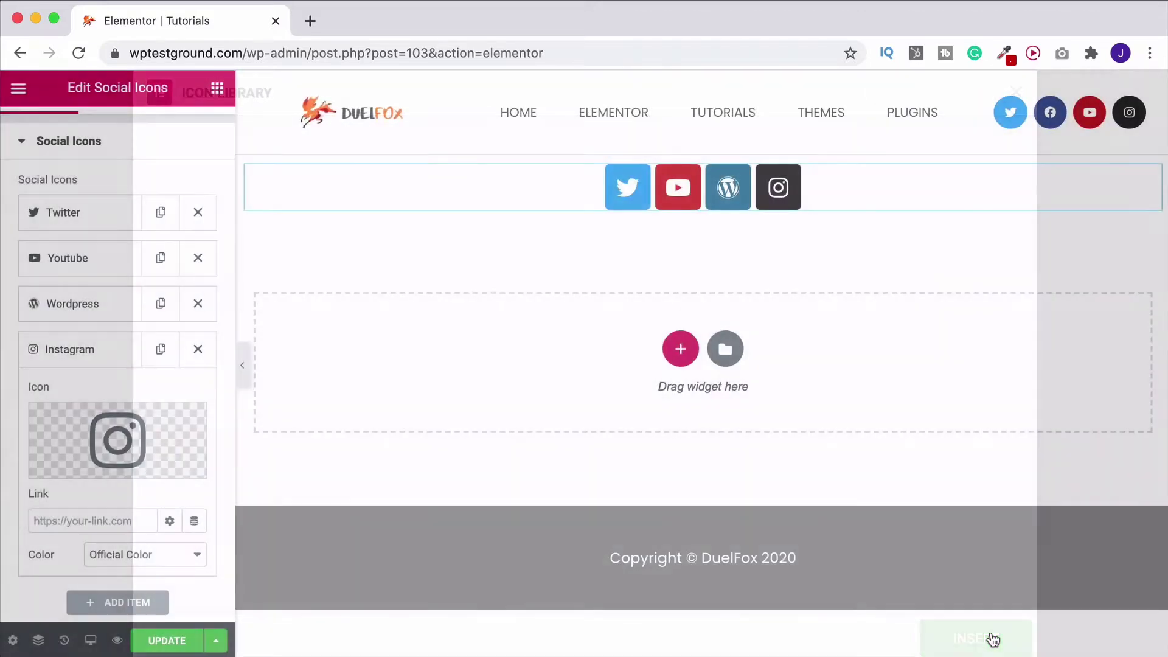
# Step: Replace the remaining Wordpress item's icon with the Facebook icon from the library
pyautogui.click(60, 306)
pyautogui.moveTo(91, 389)
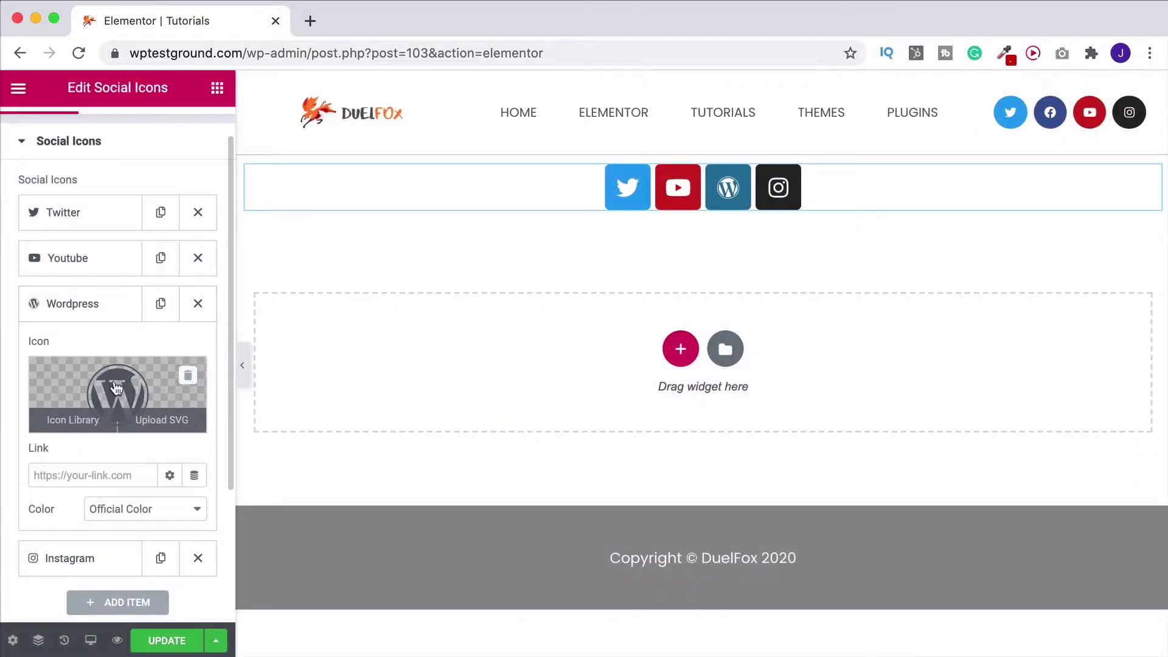
pyautogui.click(72, 413)
pyautogui.click(522, 149)
pyautogui.write('face')
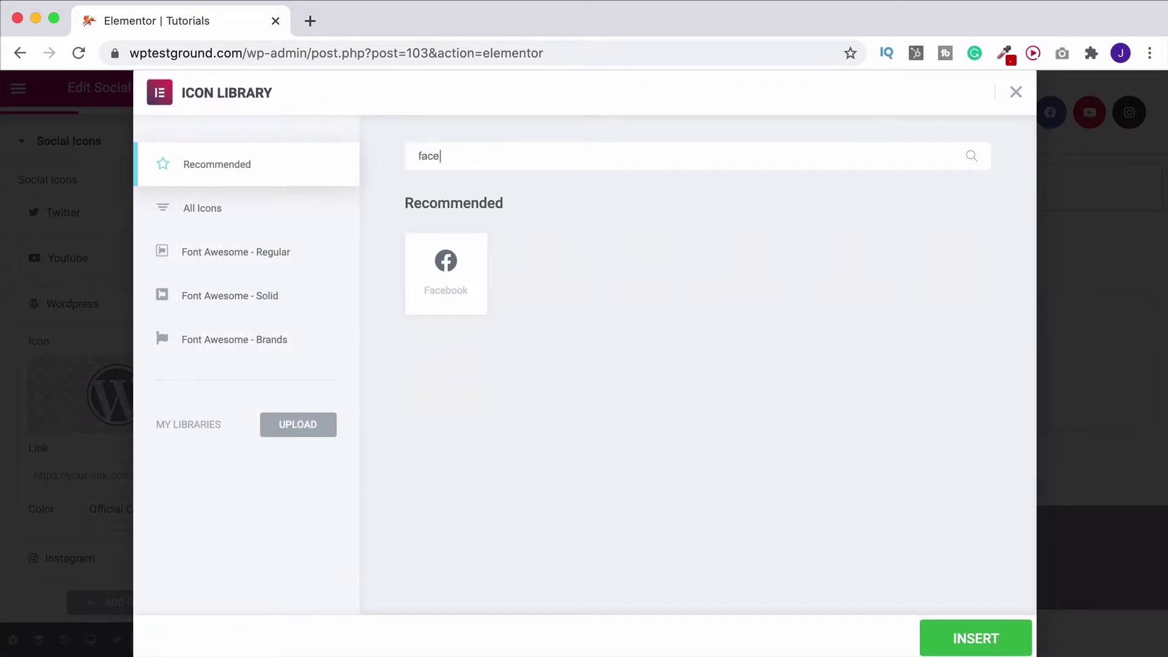
pyautogui.click(464, 277)
pyautogui.click(956, 633)
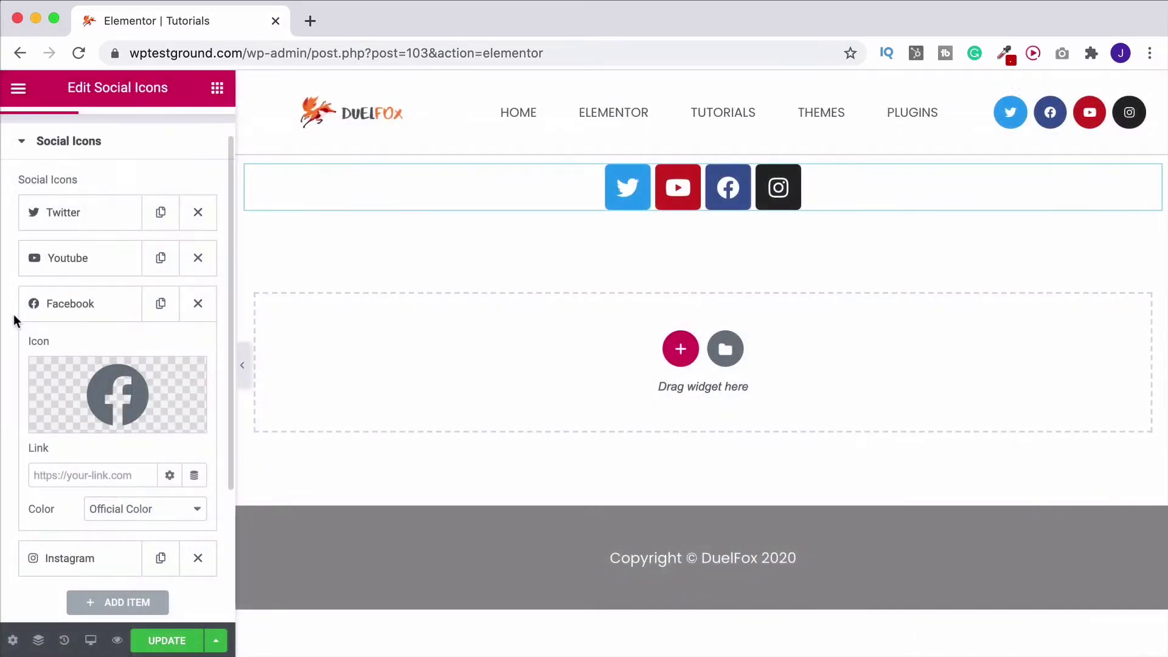
# Step: Collapse the Facebook item's settings and move the item above Youtube in the Social Icons list
pyautogui.click(83, 307)
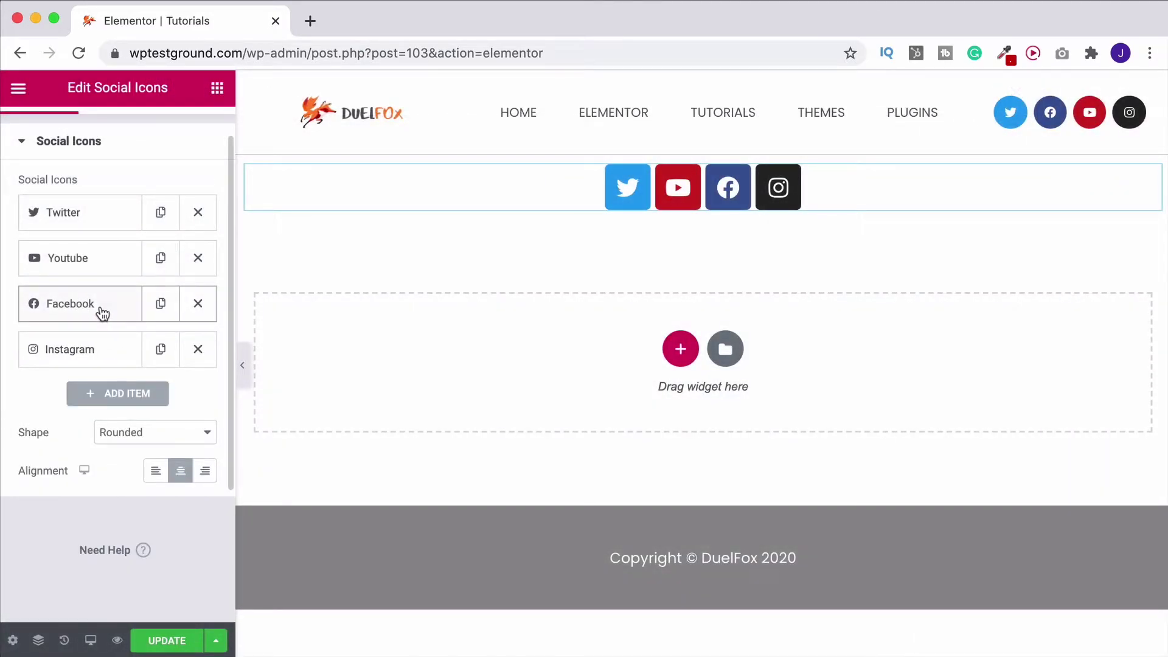
pyautogui.moveTo(103, 312); pyautogui.dragTo(93, 261)
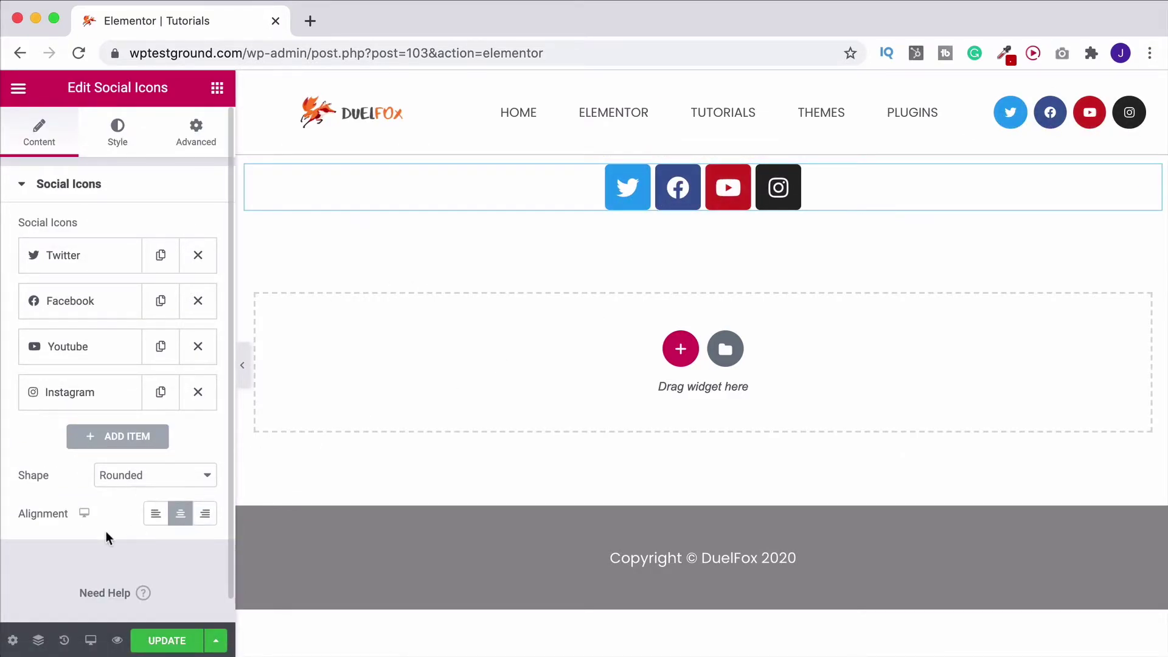
# Step: Try the Square shape on the social icons and settle on Circle
pyautogui.scroll(-1, 106, 538)
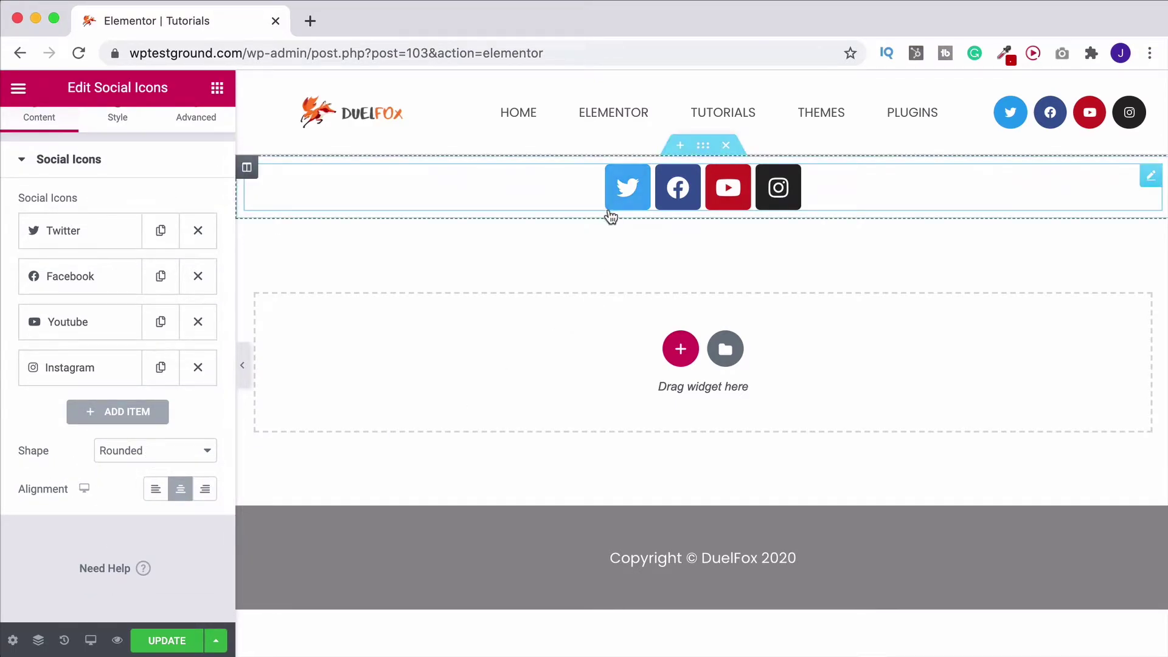
pyautogui.click(153, 453)
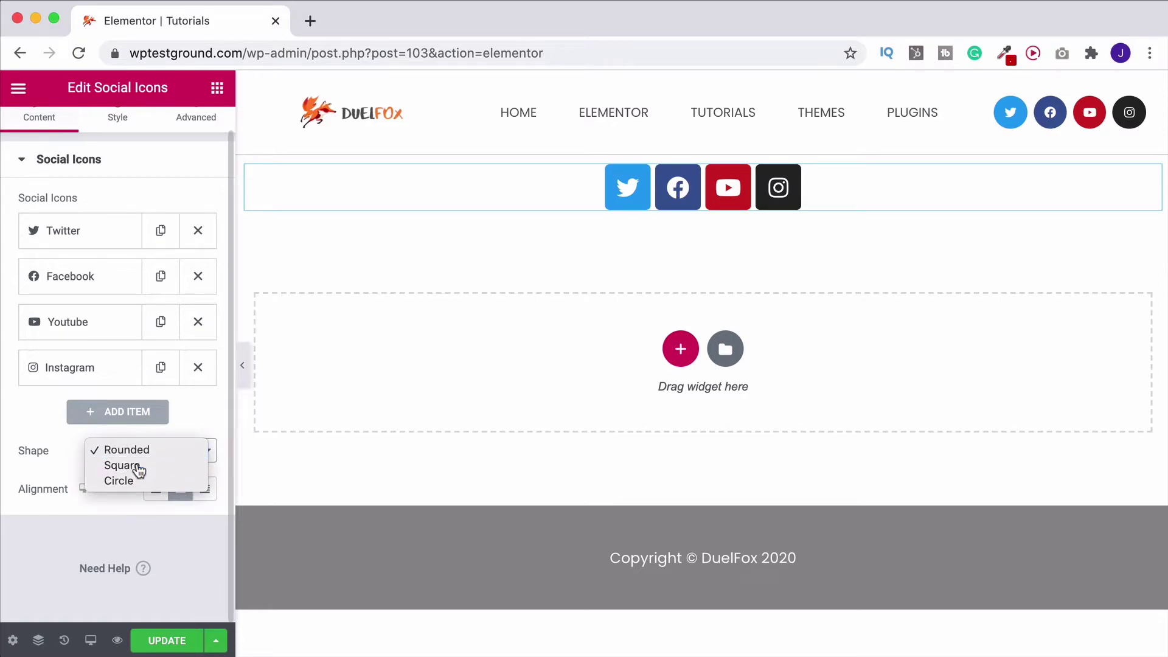
pyautogui.click(145, 466)
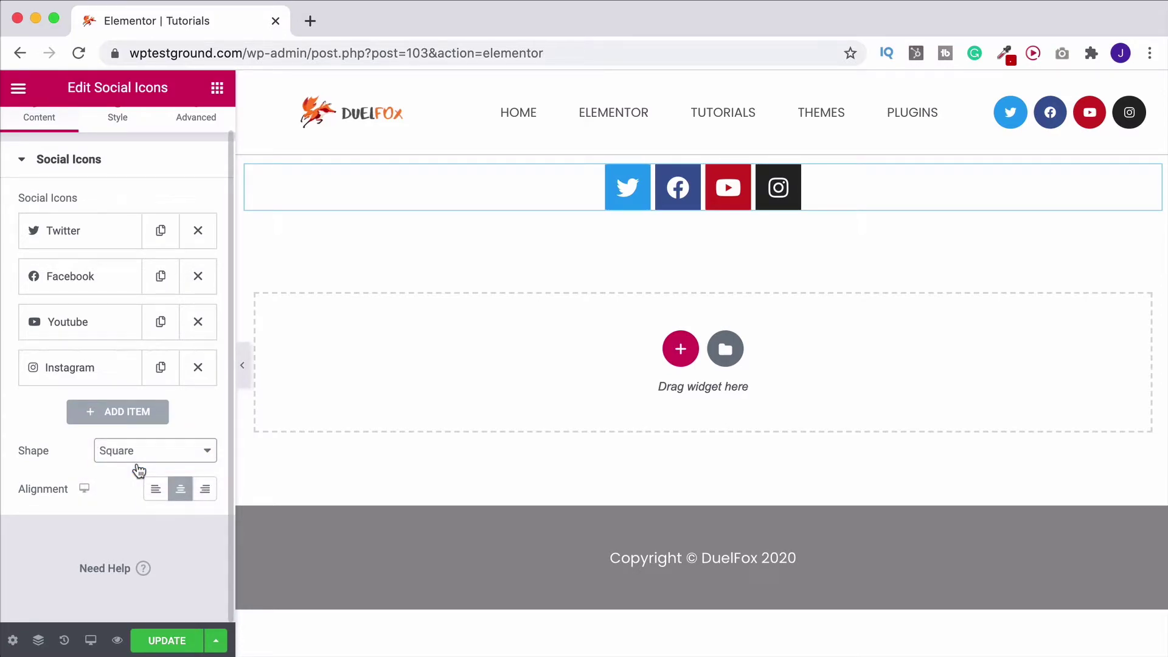
pyautogui.click(153, 445)
pyautogui.click(134, 466)
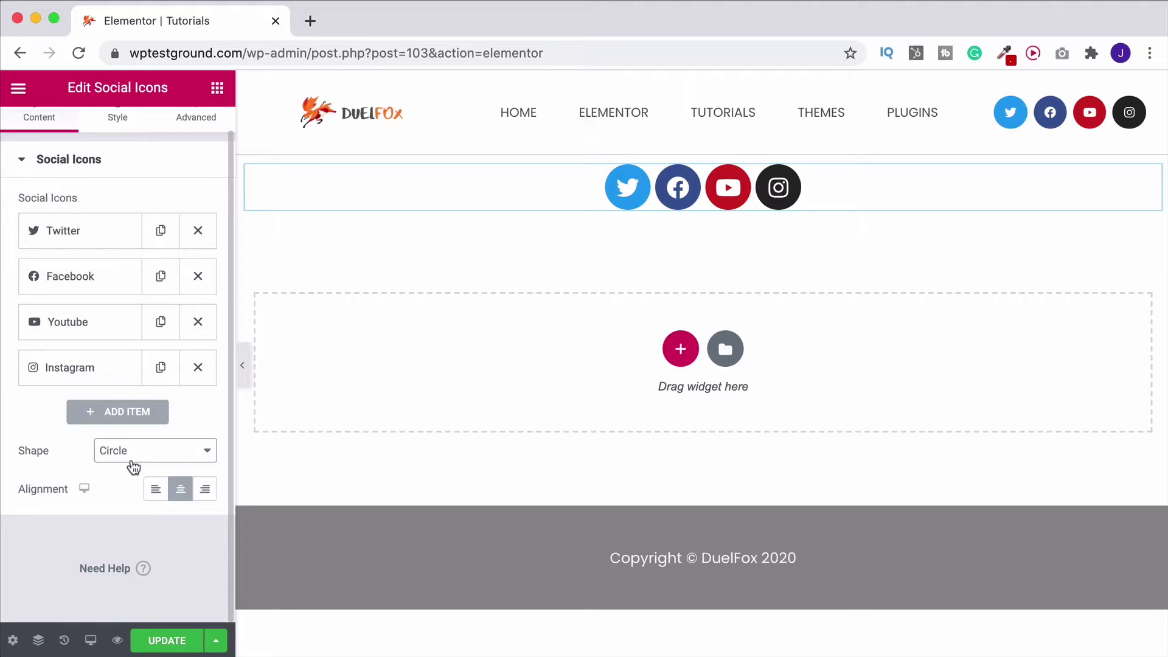
# Step: Try left and right alignment for the social icons and return them to Center
pyautogui.click(154, 488)
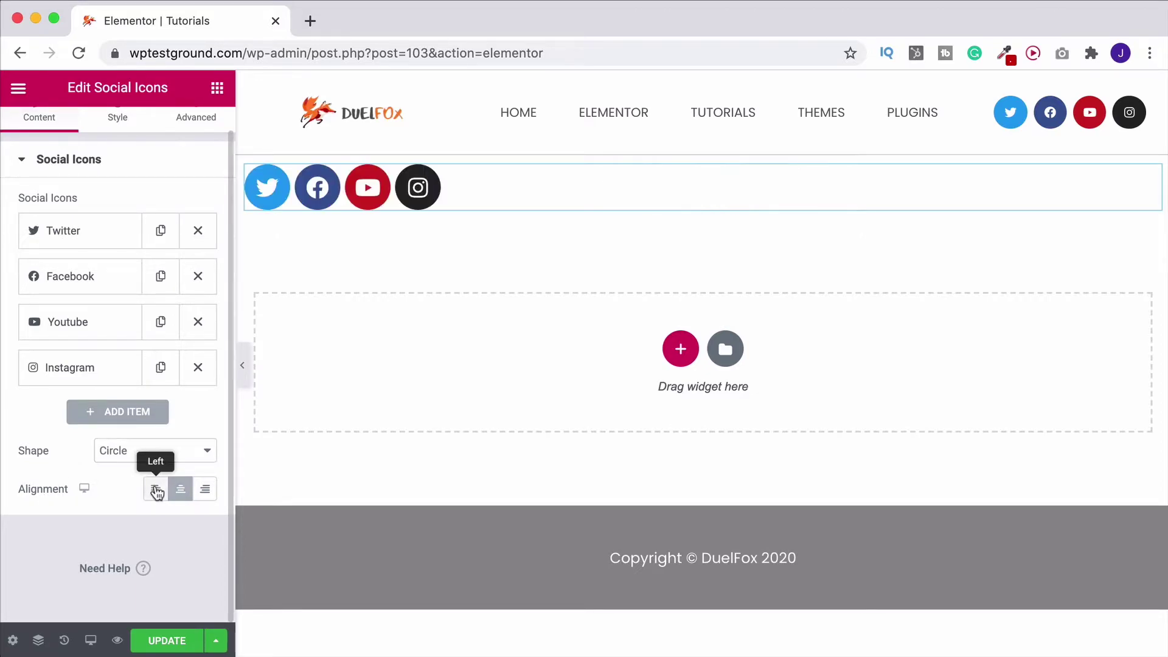
pyautogui.click(204, 490)
pyautogui.click(181, 490)
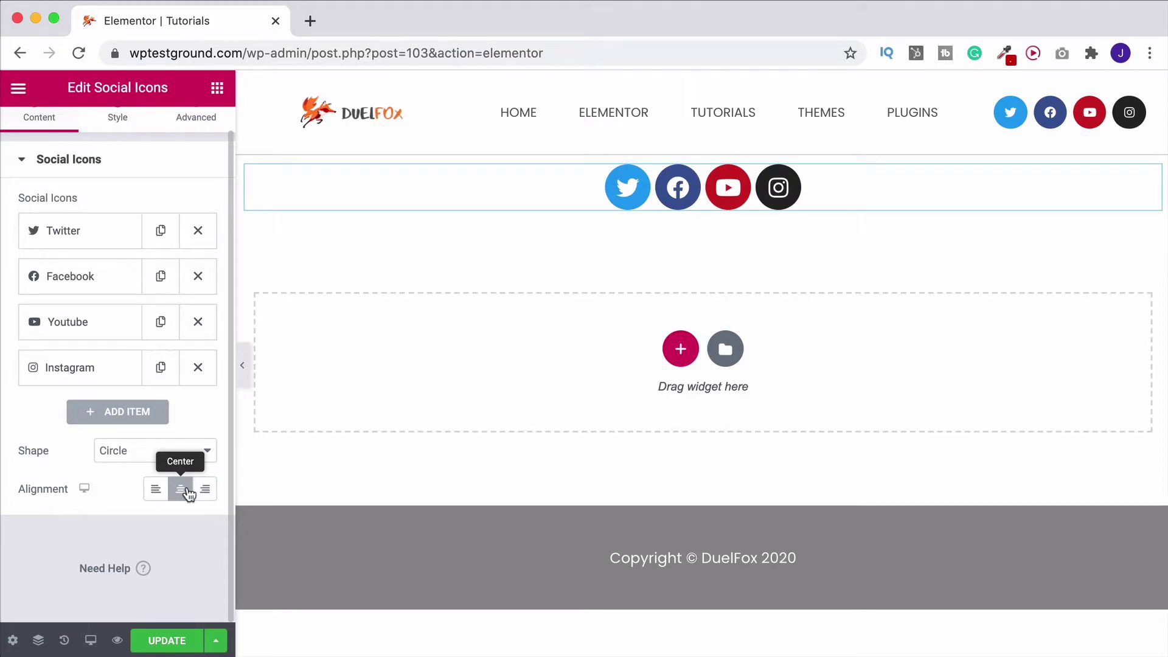
# Step: Give the social icons a Custom color style with green as primary color and dark gray #54595F as secondary color
pyautogui.scroll(1, 188, 493)
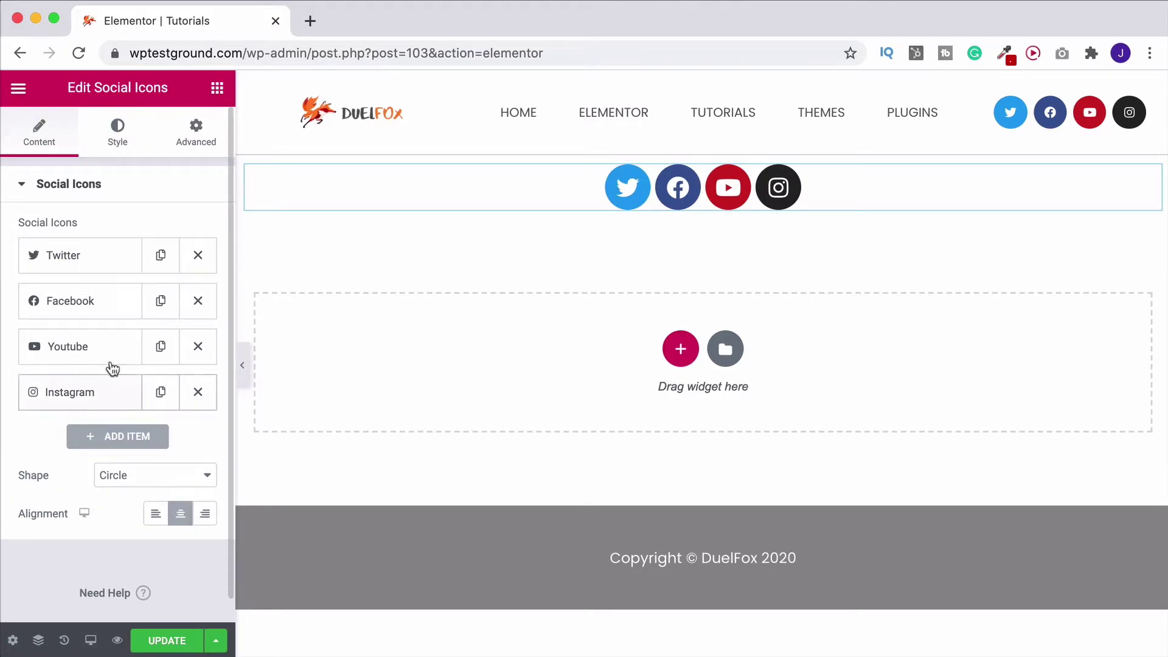
pyautogui.click(119, 139)
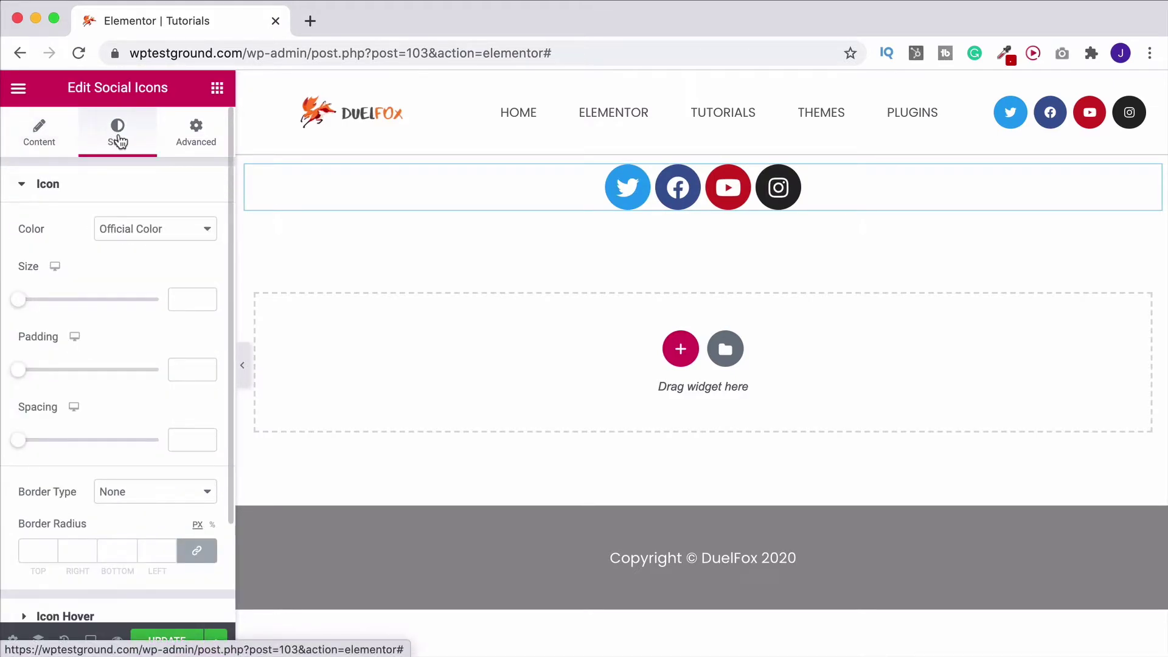
pyautogui.click(155, 236)
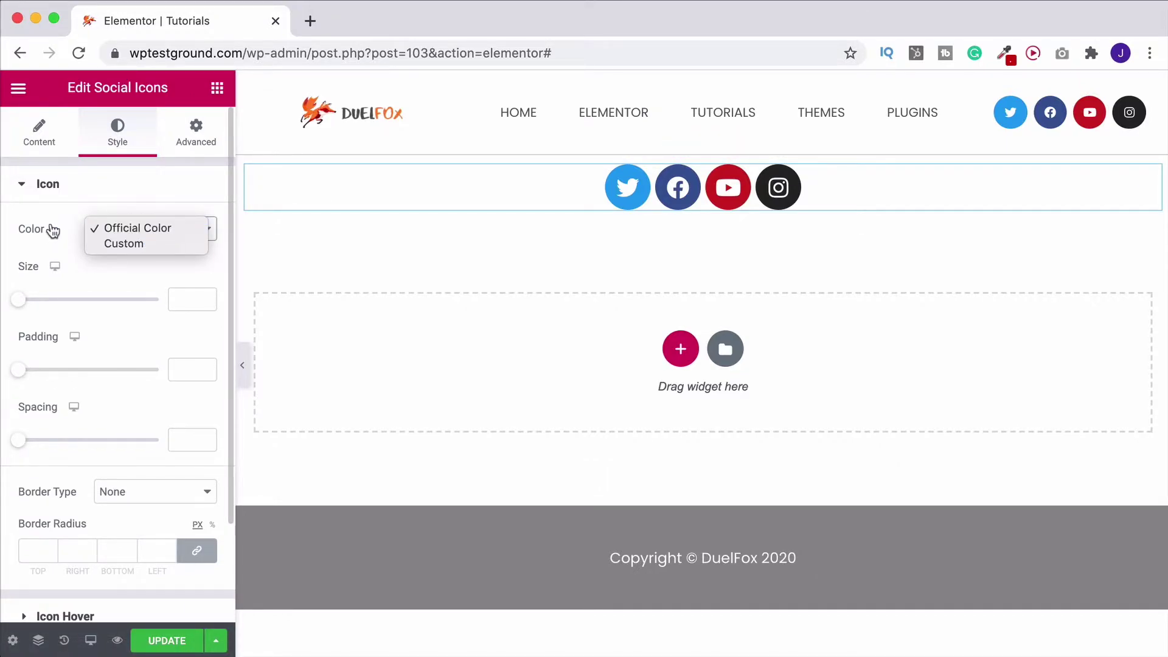
pyautogui.click(117, 244)
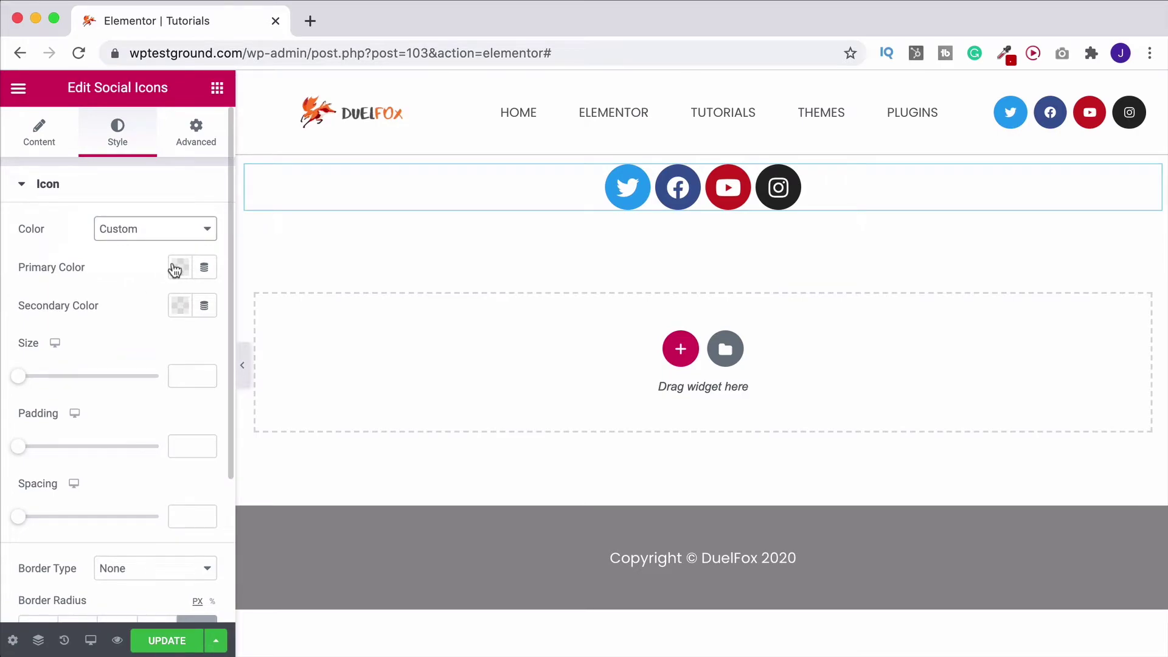
pyautogui.click(175, 269)
pyautogui.click(164, 310)
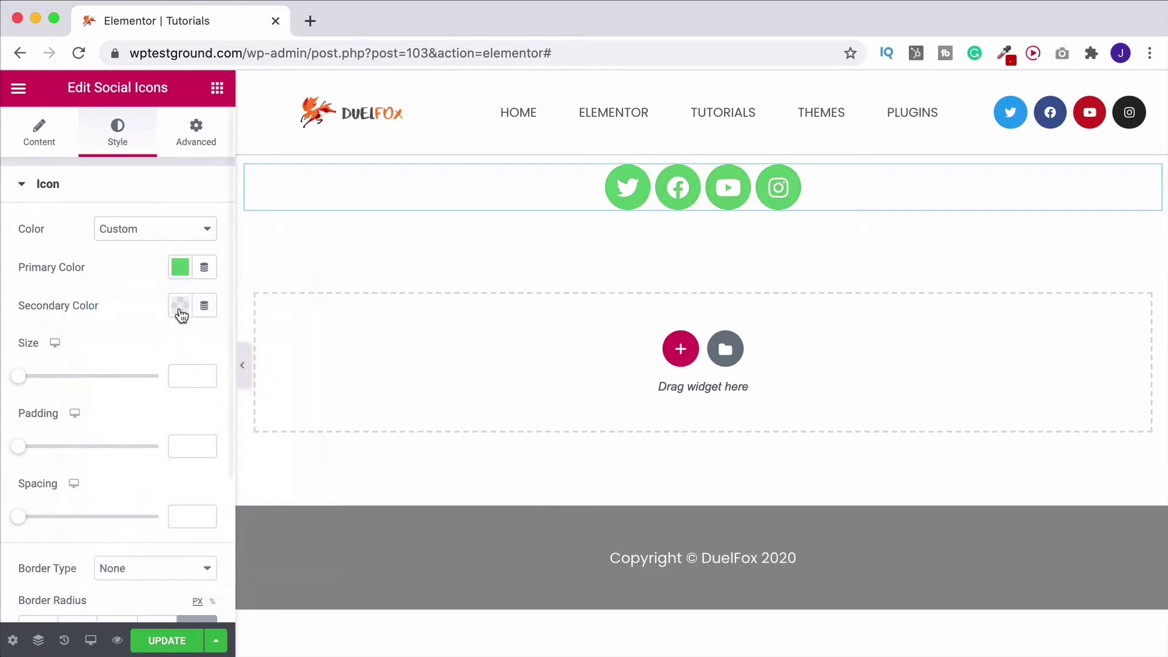
pyautogui.click(178, 306)
pyautogui.click(116, 351)
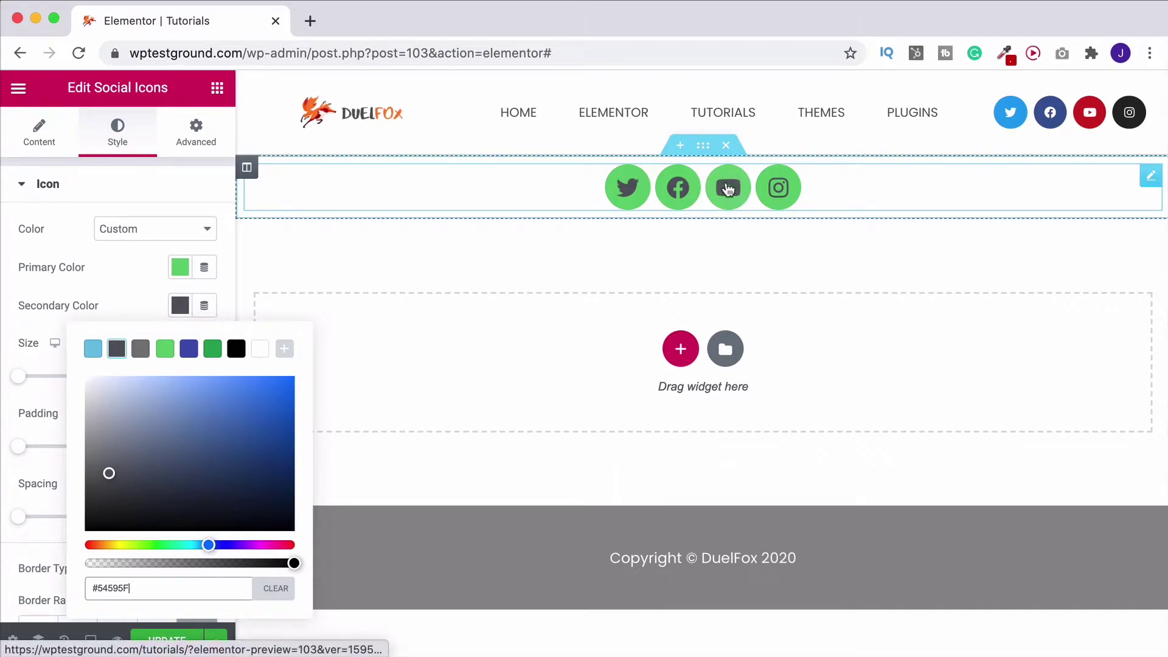
# Step: Switch the social icons' color style back to Official Color
pyautogui.click(130, 236)
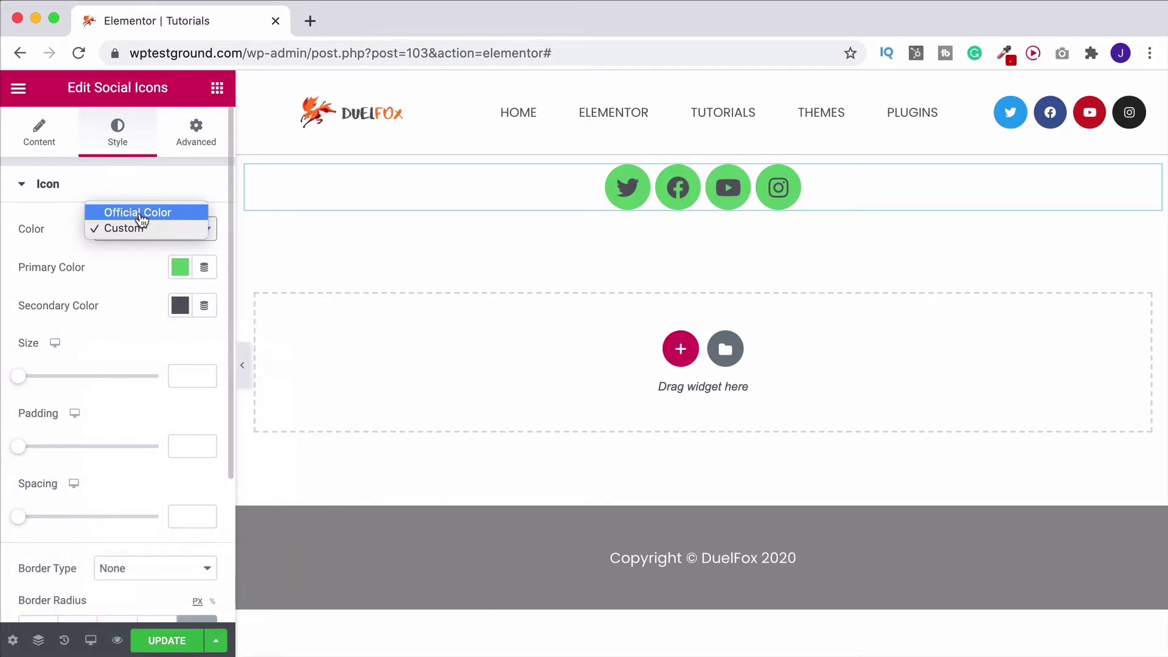
pyautogui.click(141, 212)
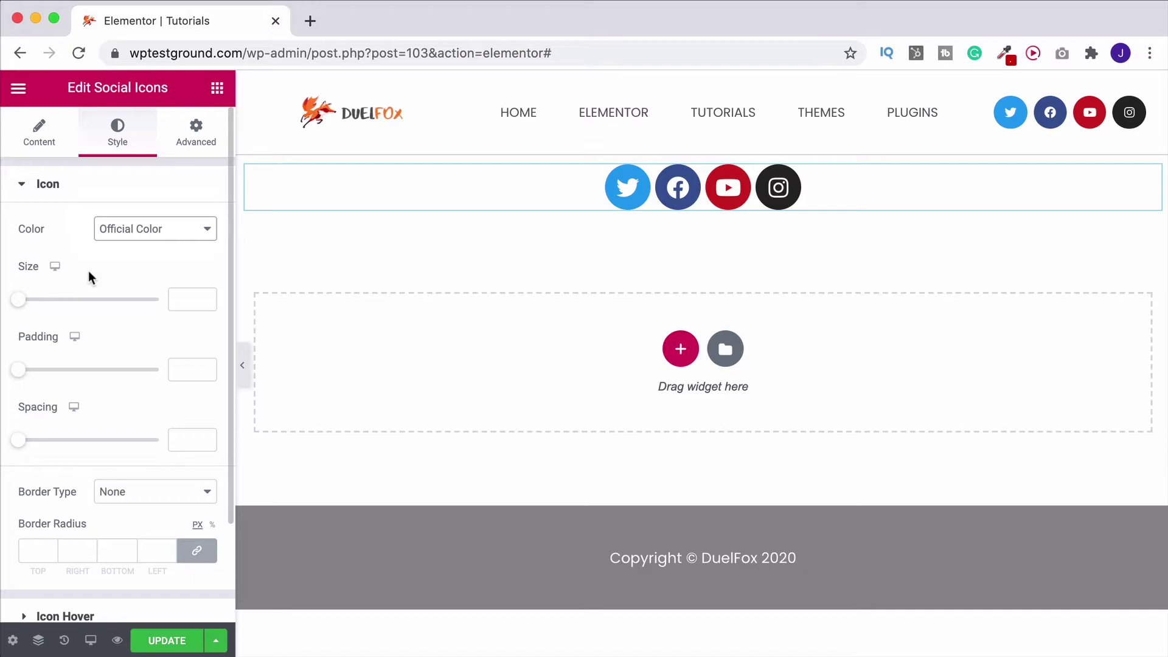
# Step: Increase the social icons' size to 40
pyautogui.scroll(-2, 89, 271)
pyautogui.moveTo(23, 243)
pyautogui.mouseDown()
pyautogui.moveTo(44, 245)
pyautogui.moveTo(20, 244)
pyautogui.moveTo(34, 244)
pyautogui.mouseUp()
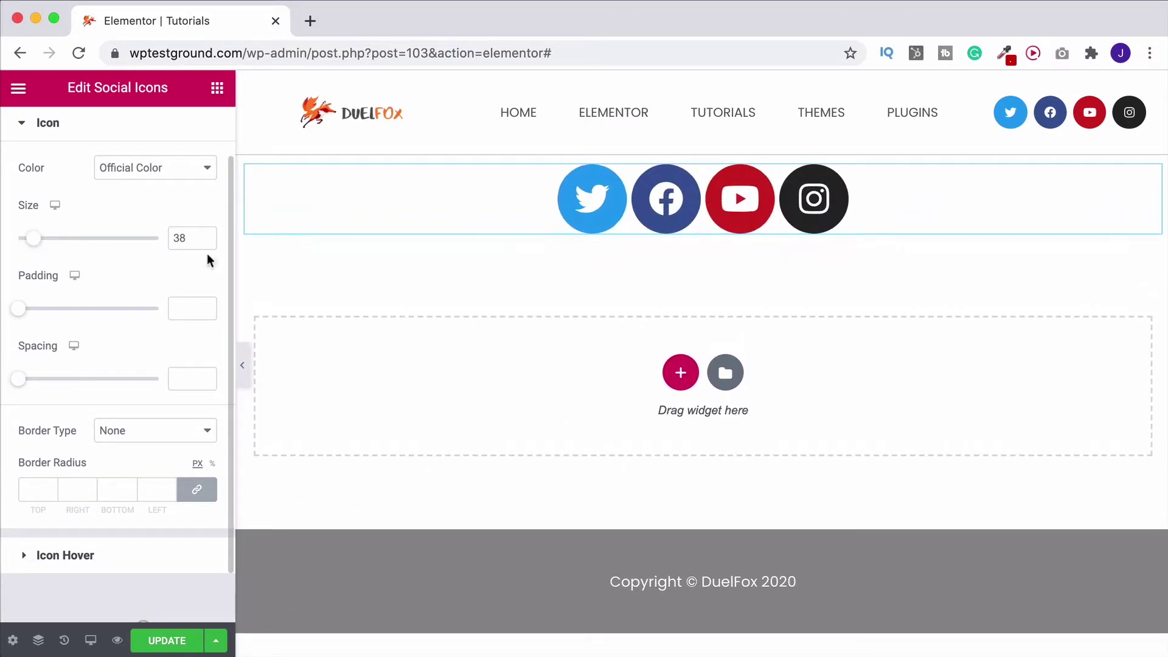
pyautogui.click(205, 235)
pyautogui.click(205, 236)
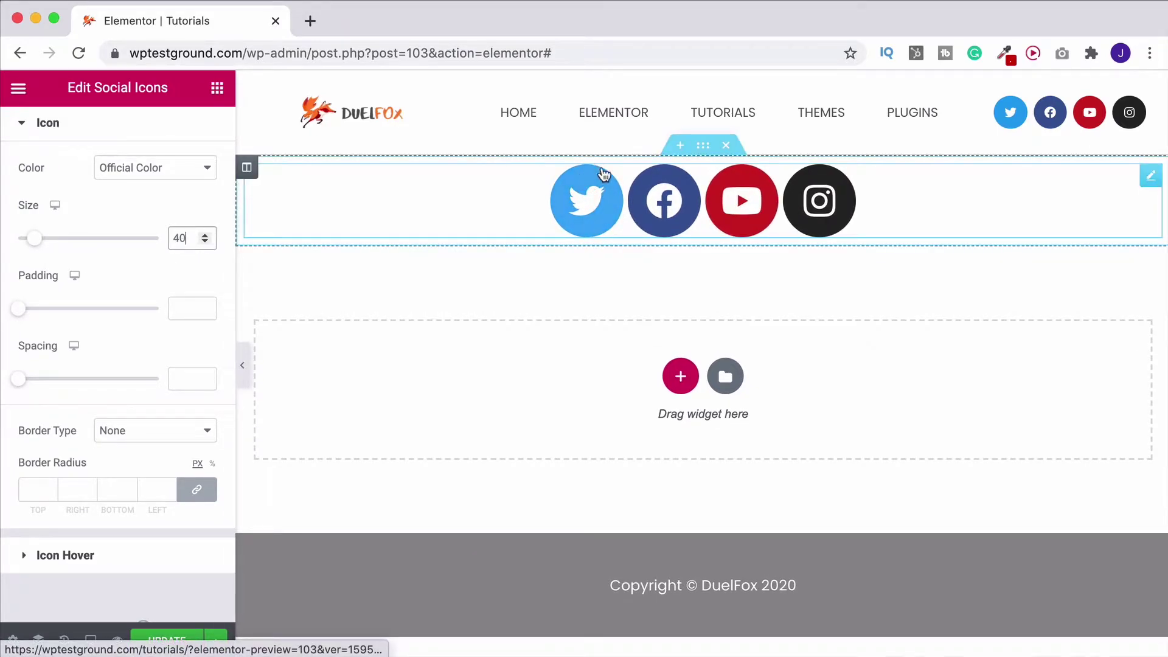
# Step: Try a padding of 2.2 on the social icons and clear the padding value again
pyautogui.moveTo(19, 309); pyautogui.dragTo(80, 309)
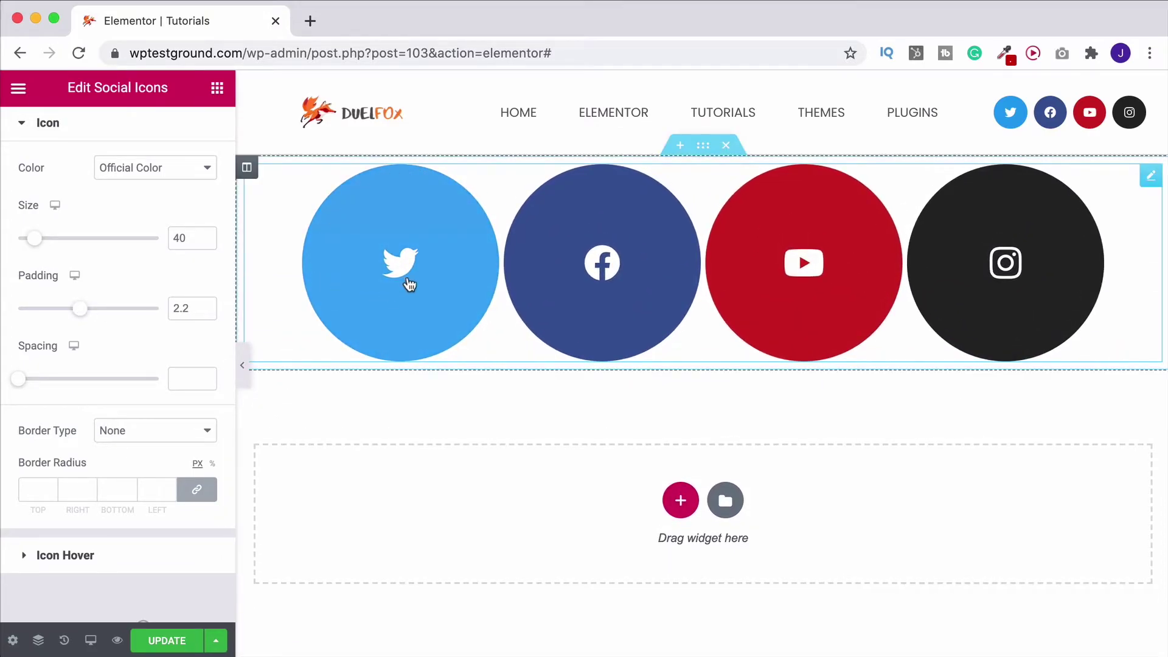
pyautogui.doubleClick(184, 308)
pyautogui.press('BackSpace')
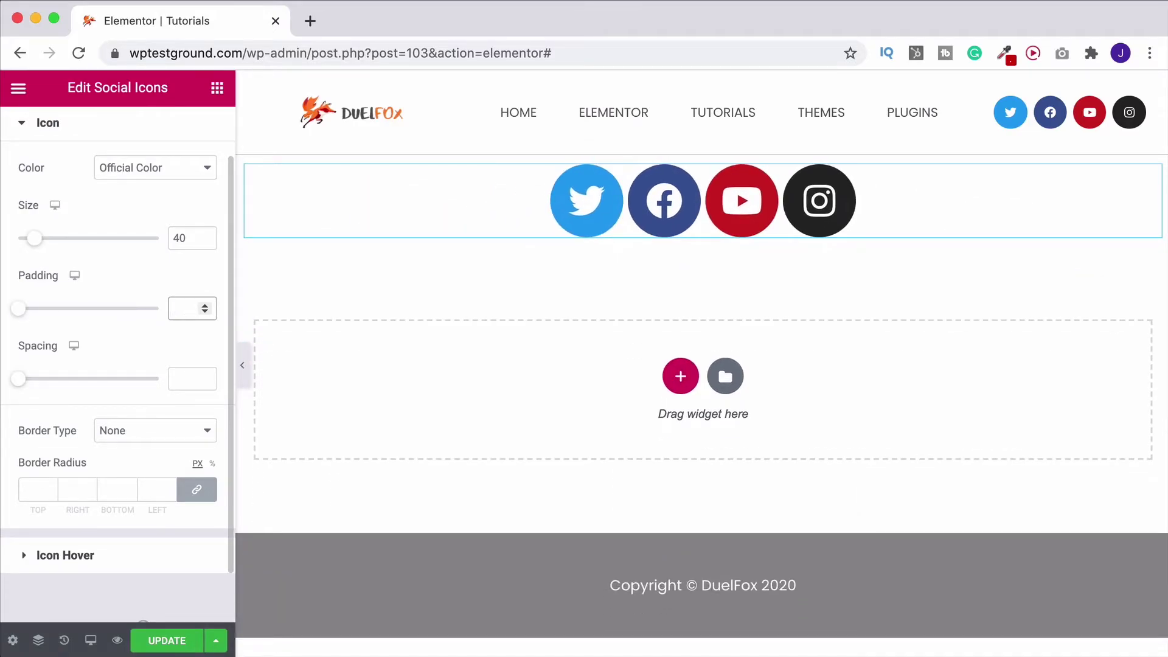
# Step: Set the spacing between the social icons to 52
pyautogui.moveTo(24, 386); pyautogui.dragTo(97, 386)
# Step: Add a Solid border to the social icons with a width of 21 on all four sides
pyautogui.scroll(-2, 97, 383)
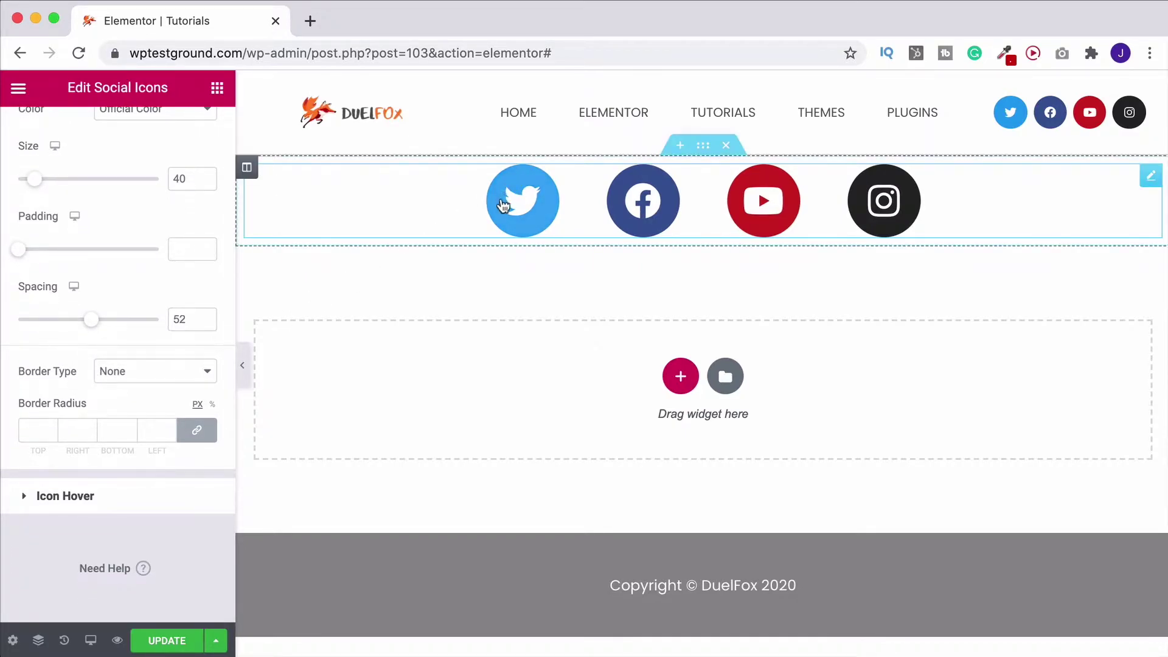
pyautogui.click(152, 371)
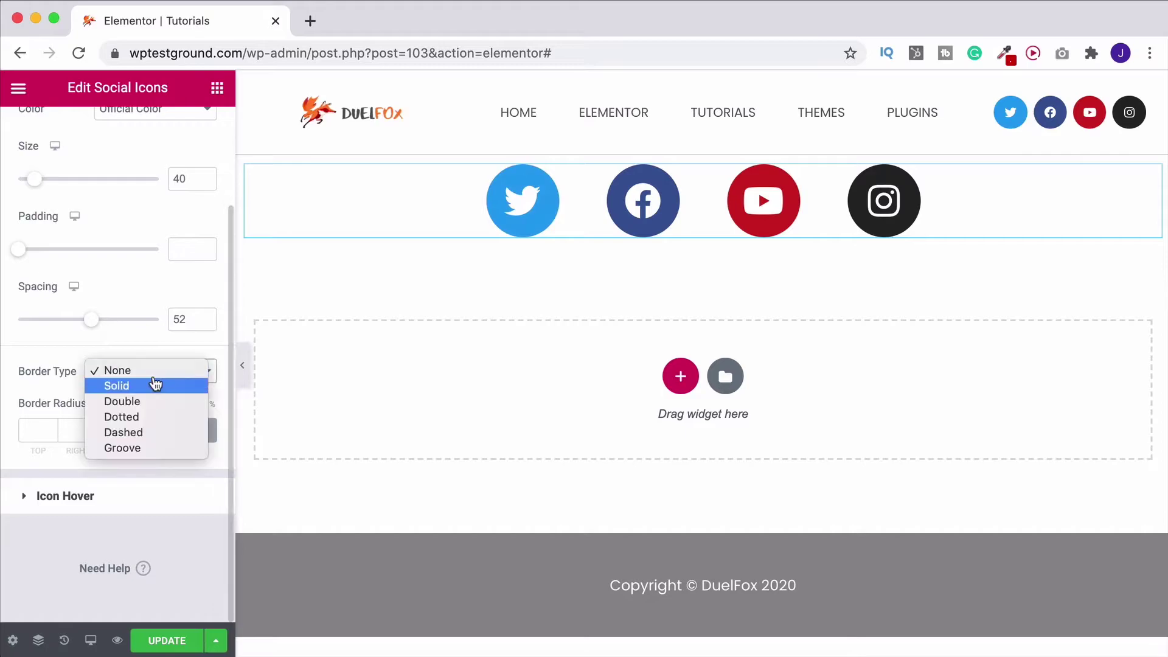
pyautogui.click(123, 387)
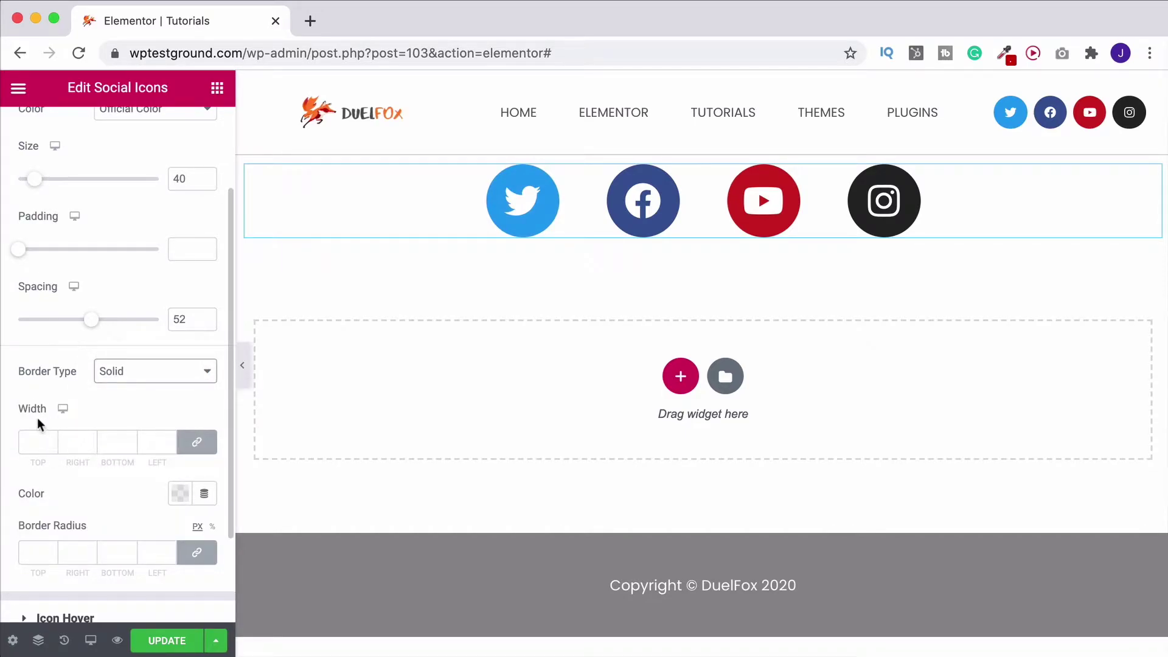
pyautogui.scroll(-1, 57, 421)
pyautogui.click(54, 411)
pyautogui.write('1')
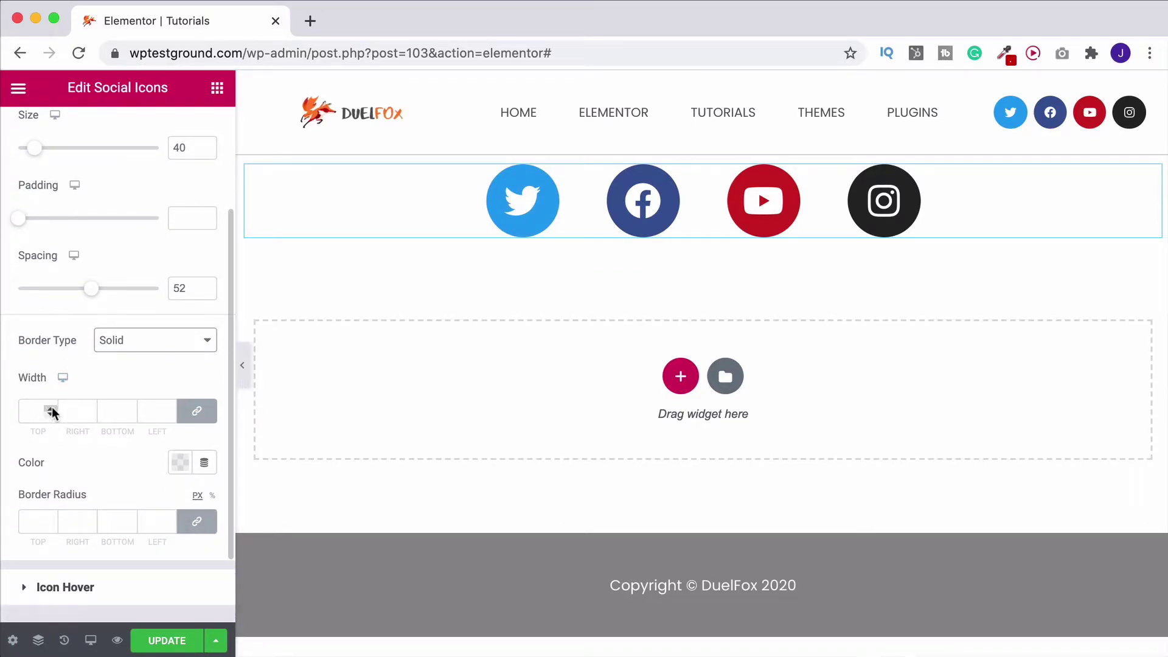
pyautogui.moveTo(52, 410); pyautogui.dragTo(52, 410)
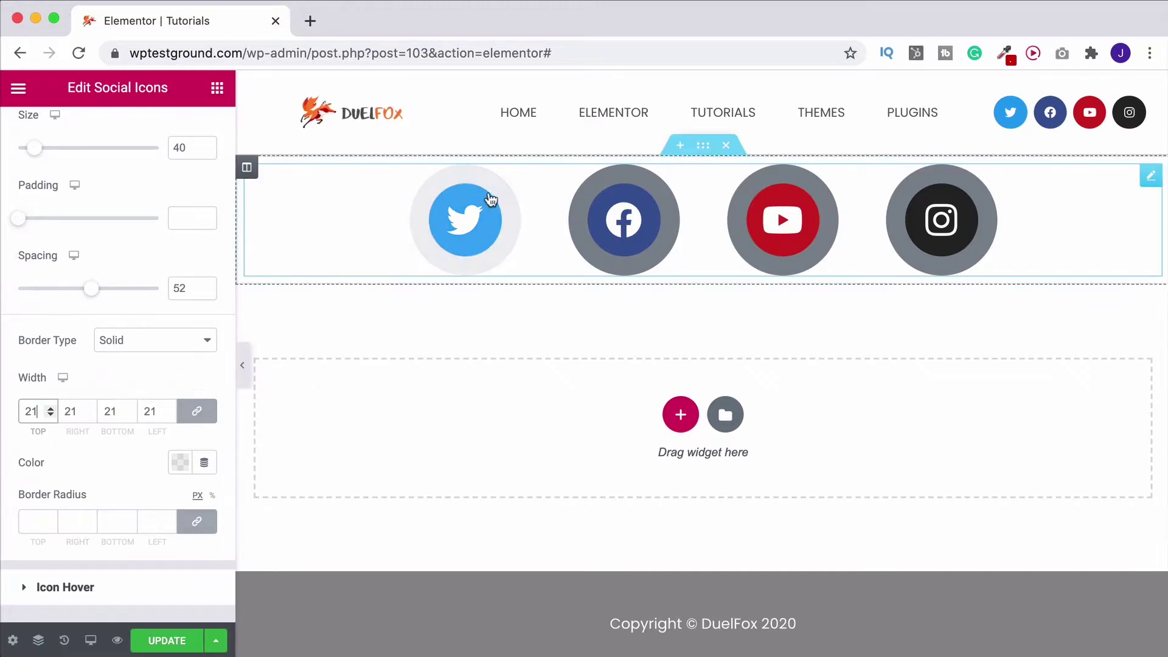
# Step: Unlink the border widths and try 0 for right and left and 5 for bottom on the social icons
pyautogui.click(192, 414)
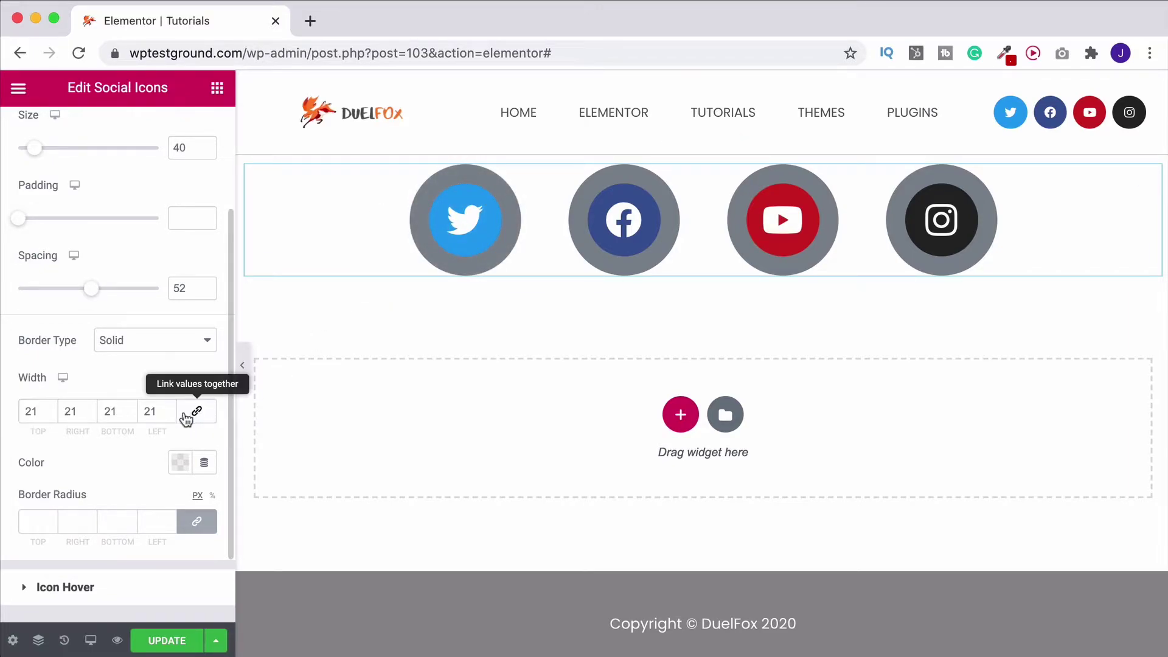
pyautogui.doubleClick(78, 411)
pyautogui.write('0')
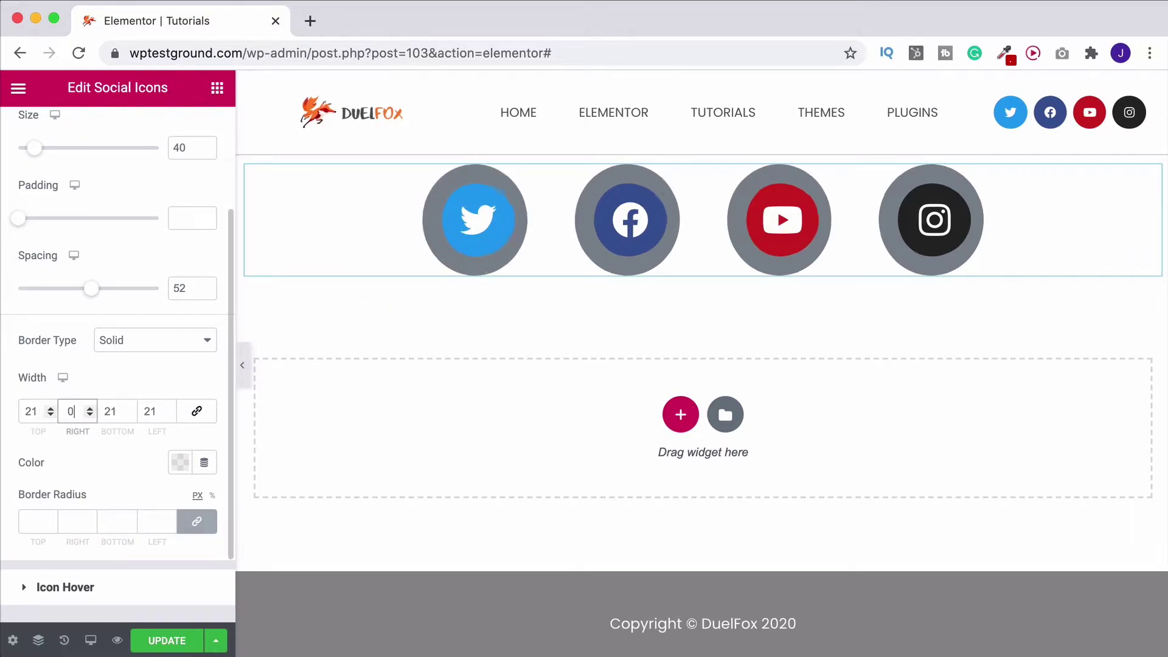
pyautogui.doubleClick(152, 412)
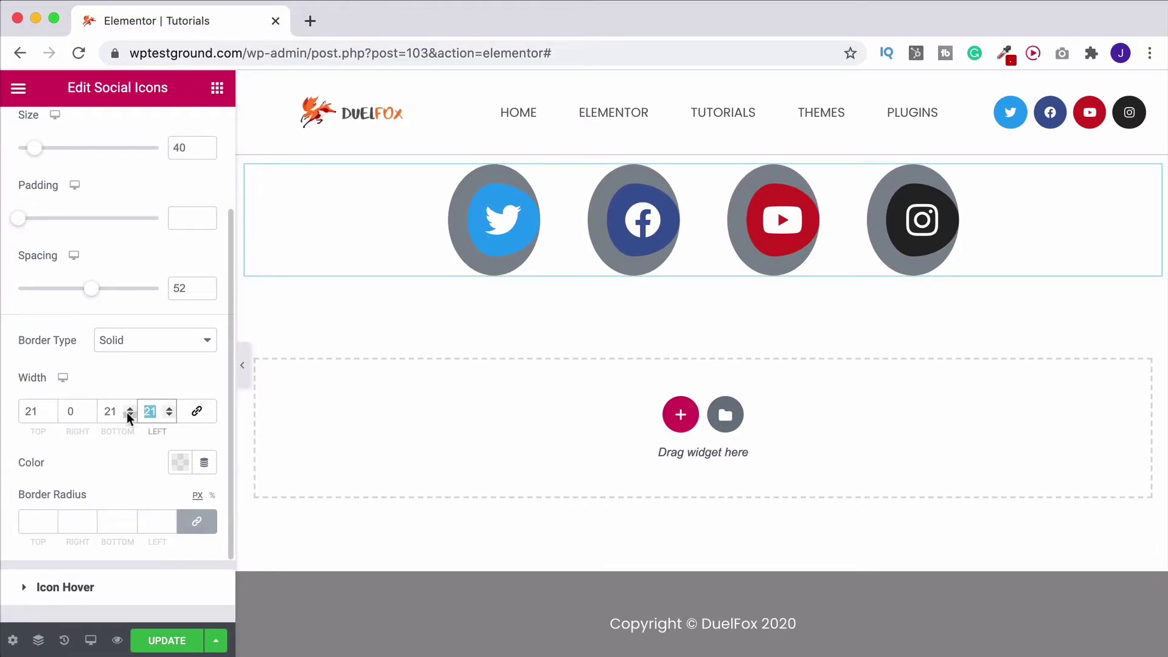
pyautogui.write('0')
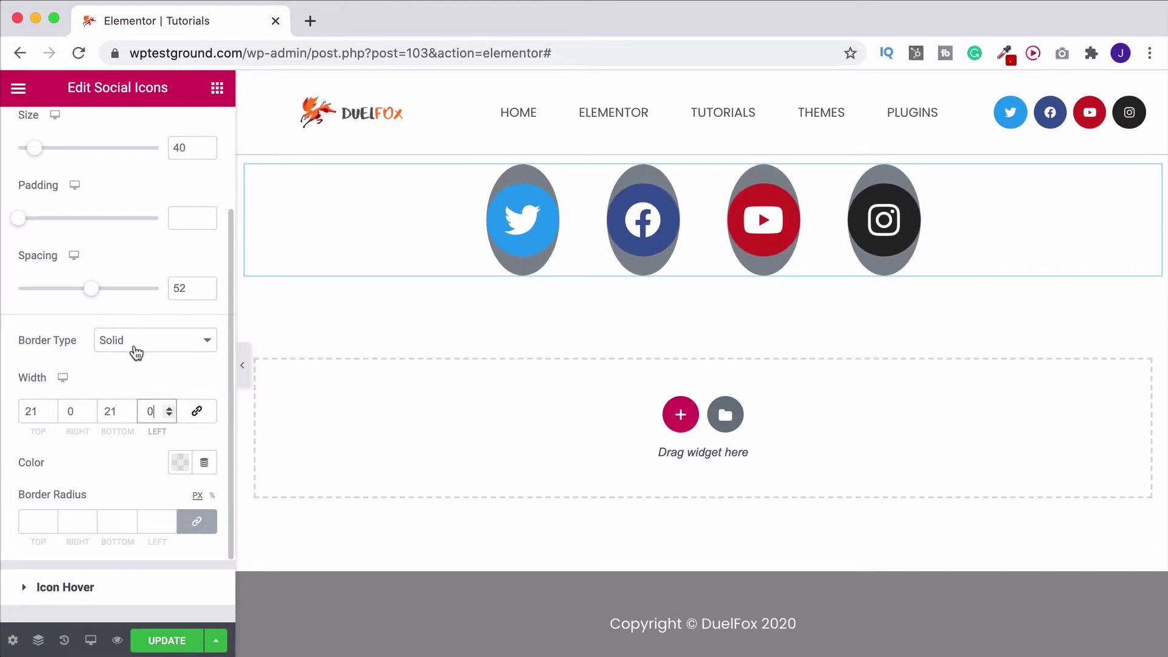
pyautogui.doubleClick(116, 413)
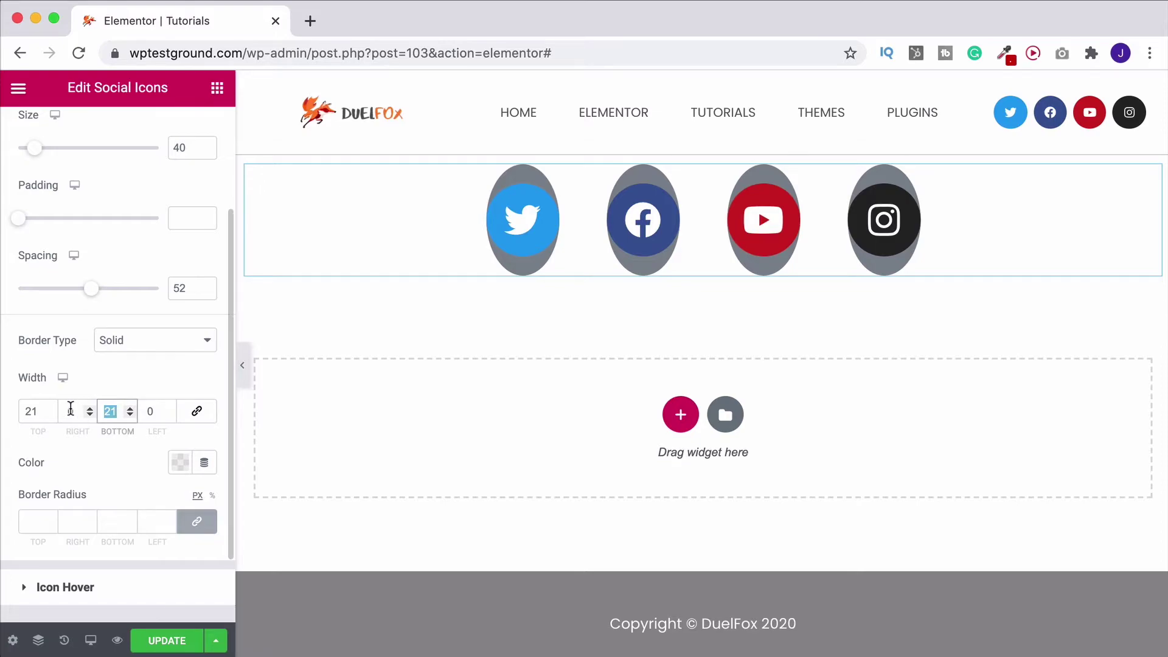
pyautogui.write('5')
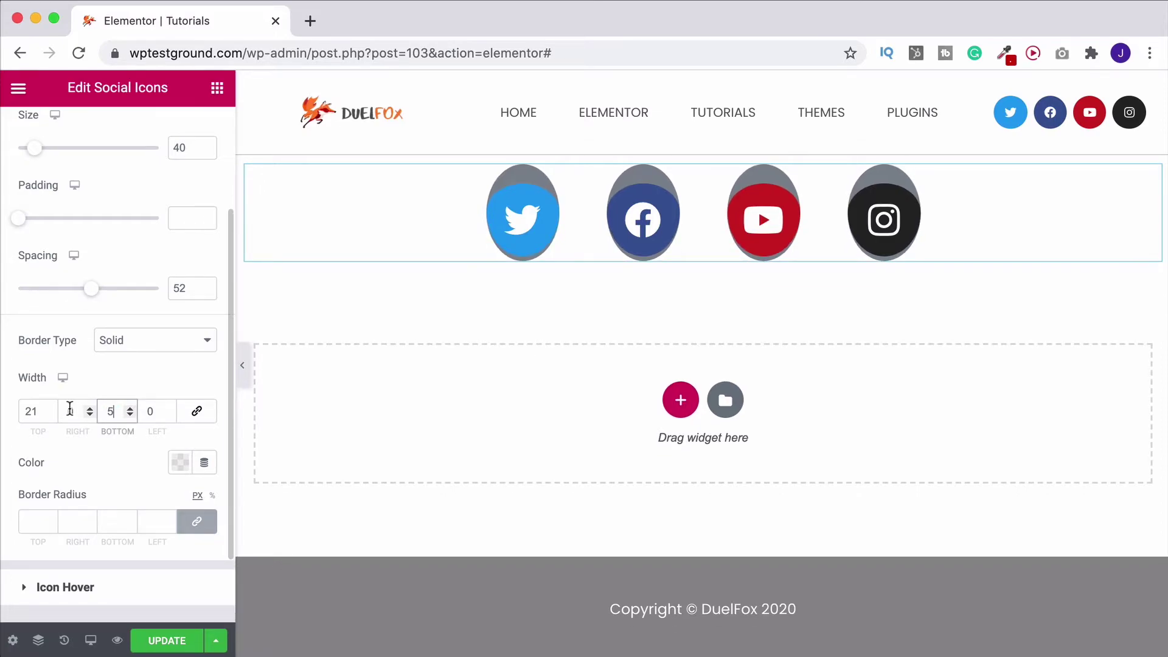
# Step: Relink the border width values and set the social icons' border width to 5 on all four sides
pyautogui.click(198, 412)
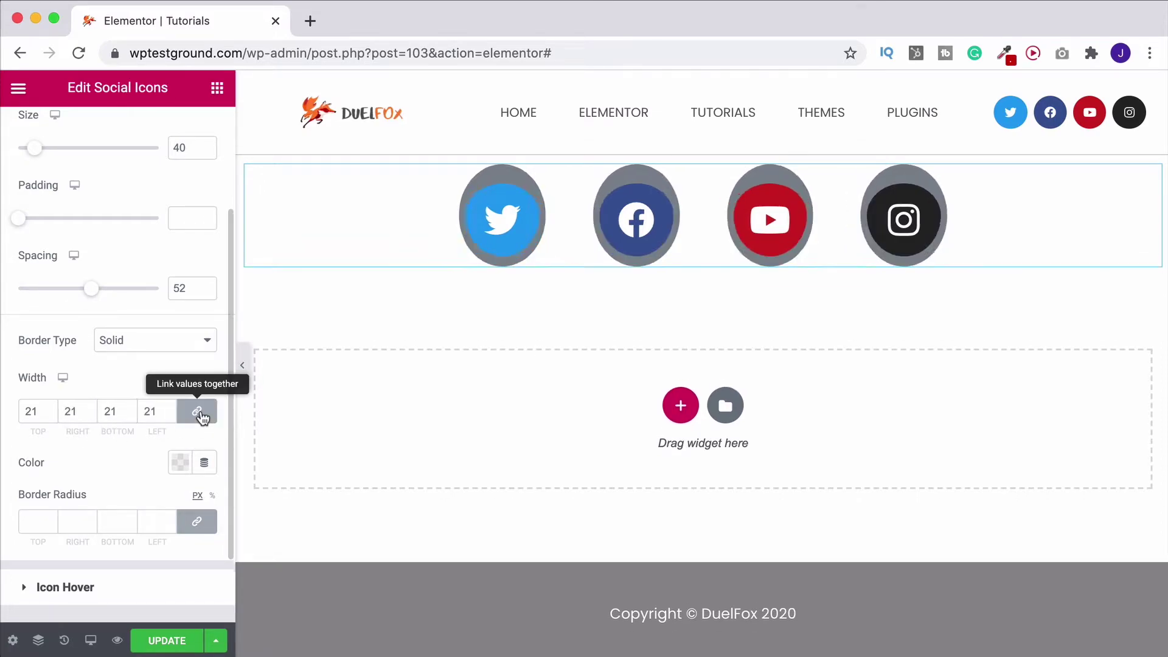
pyautogui.doubleClick(32, 411)
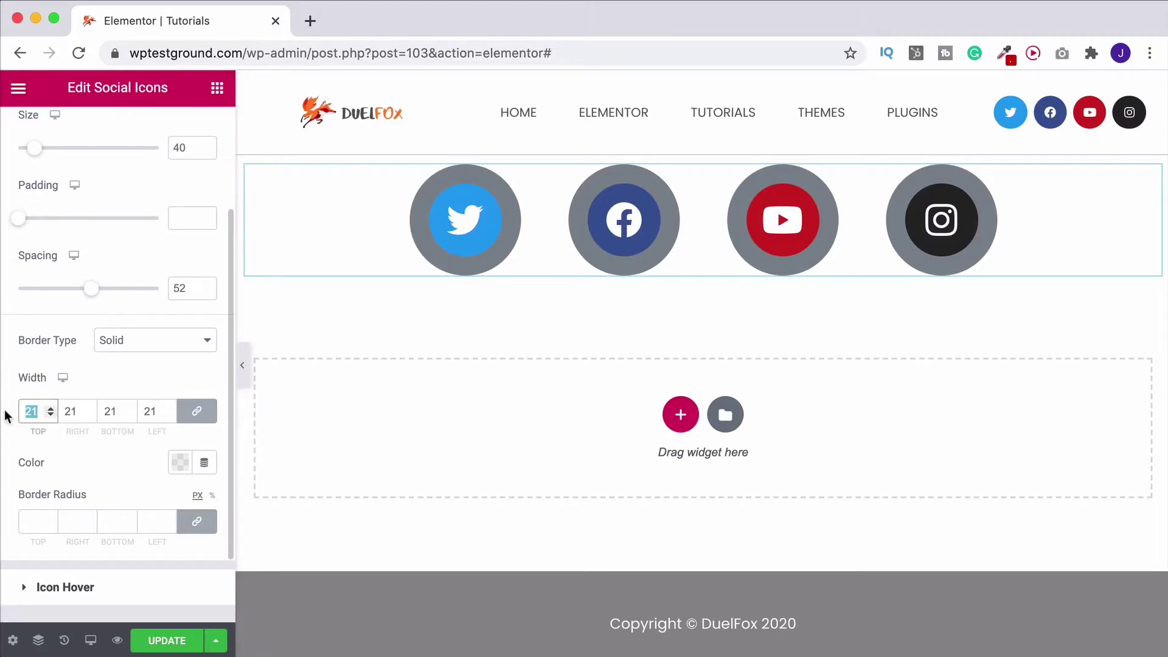
pyautogui.write('5')
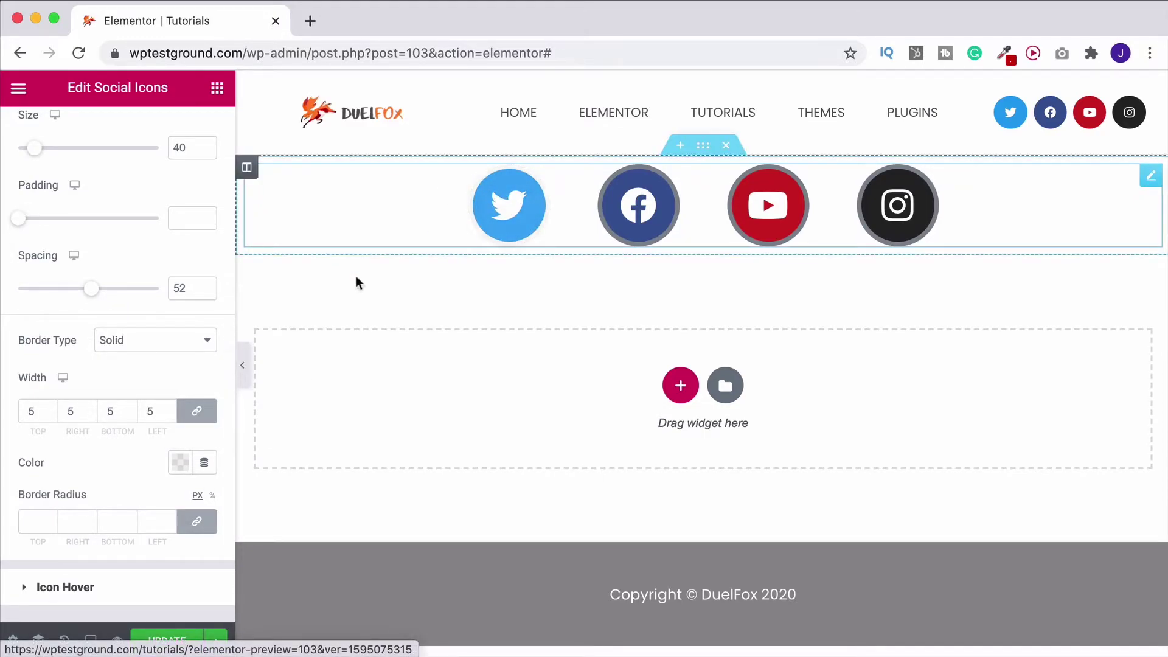
# Step: Set the social icons' border color to fully transparent white, #FFFFFF00
pyautogui.scroll(-1, 162, 463)
pyautogui.click(181, 451)
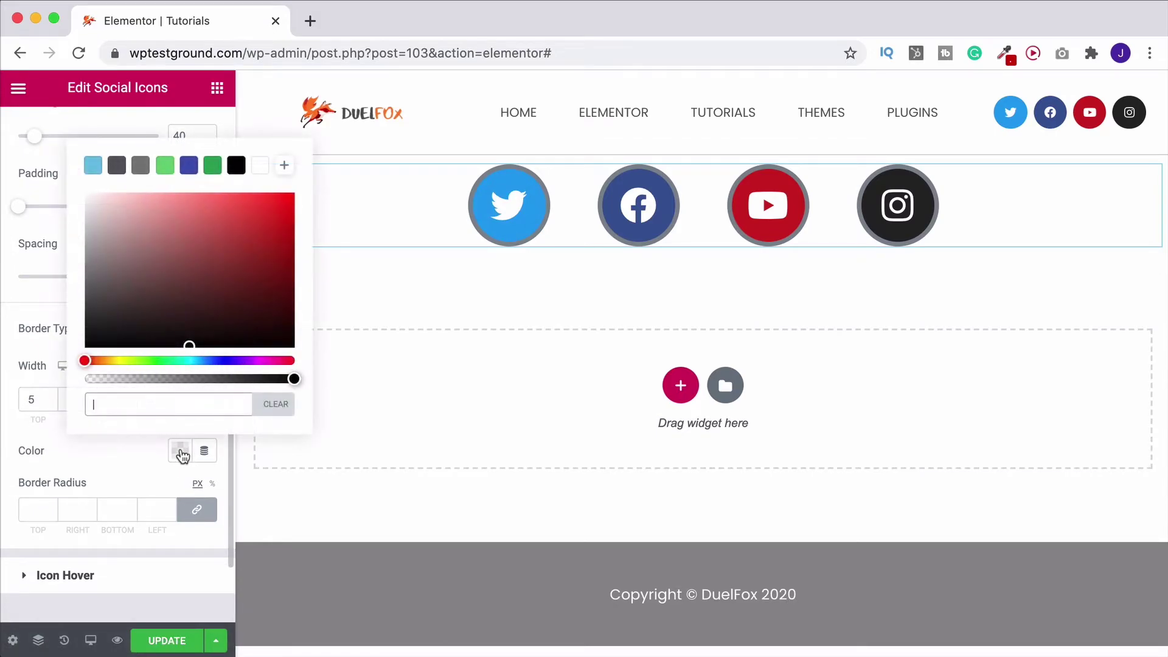
pyautogui.click(261, 166)
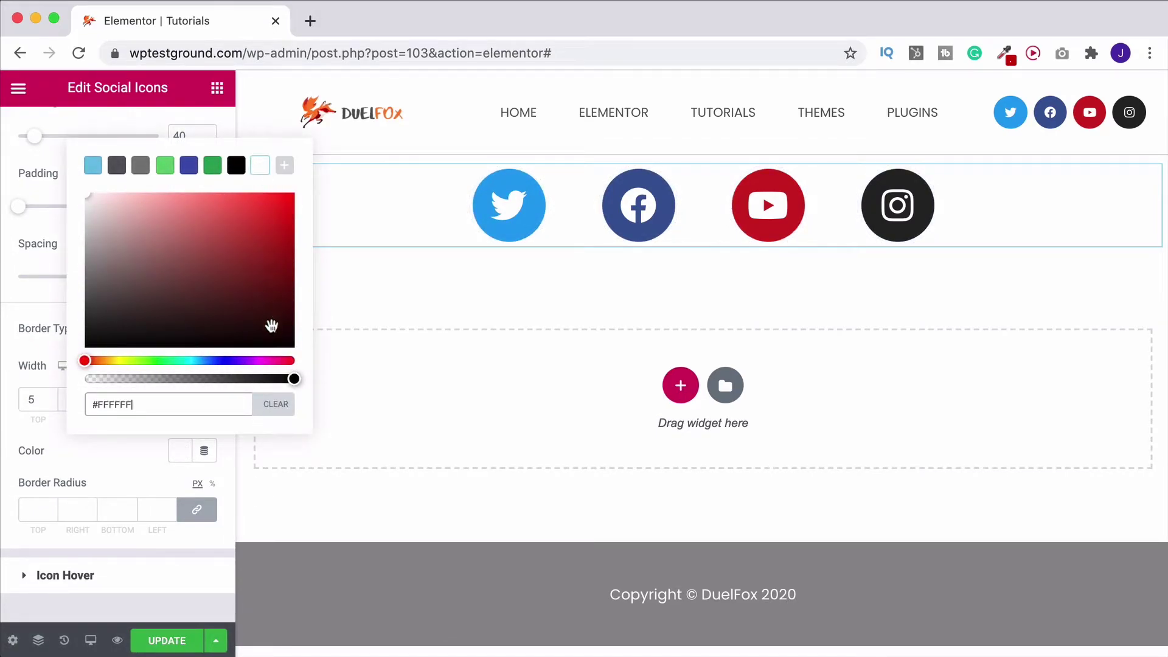
pyautogui.moveTo(294, 380); pyautogui.dragTo(71, 385)
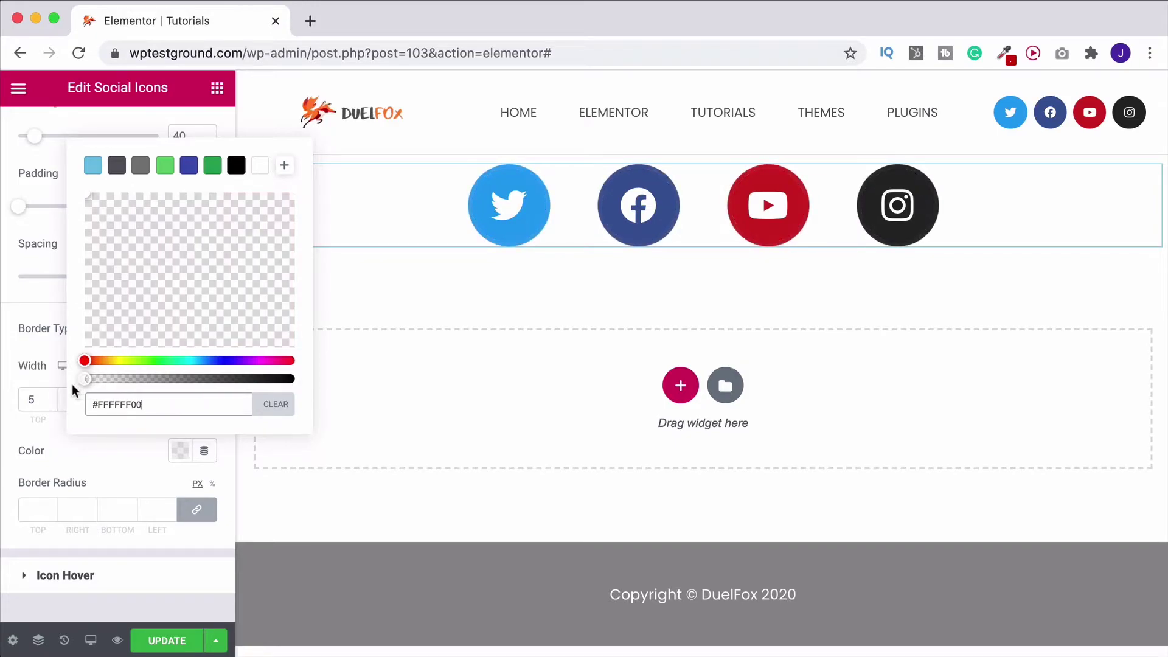
pyautogui.click(31, 466)
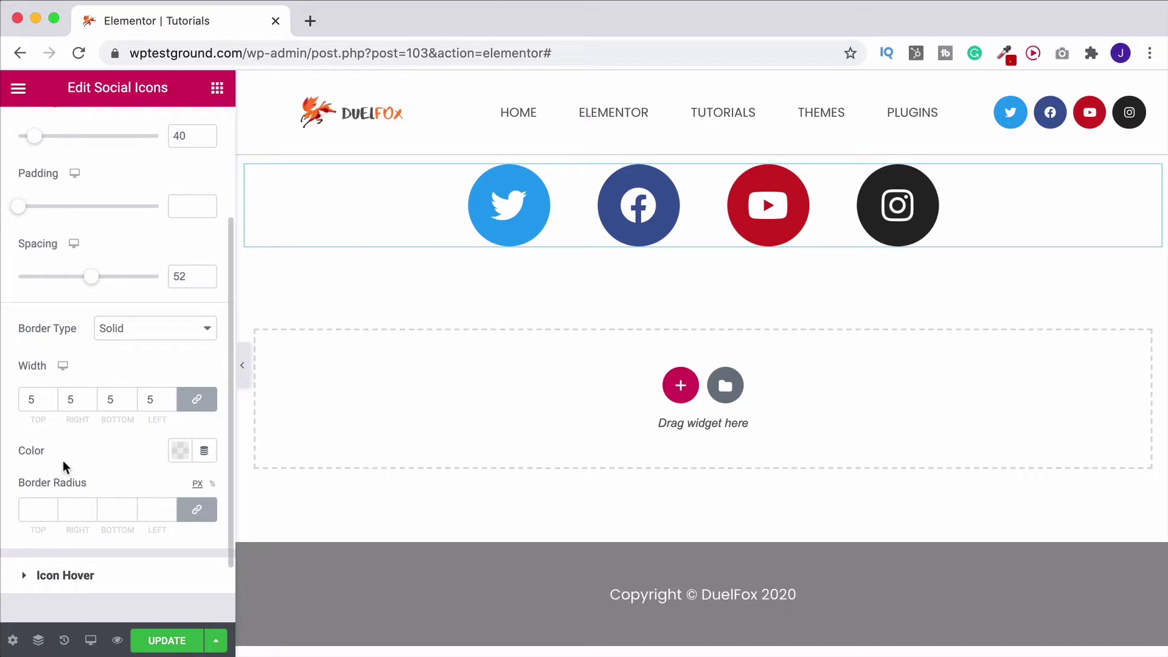
# Step: Raise the social icons' linked border radius to 29 px on all corners
pyautogui.click(53, 506)
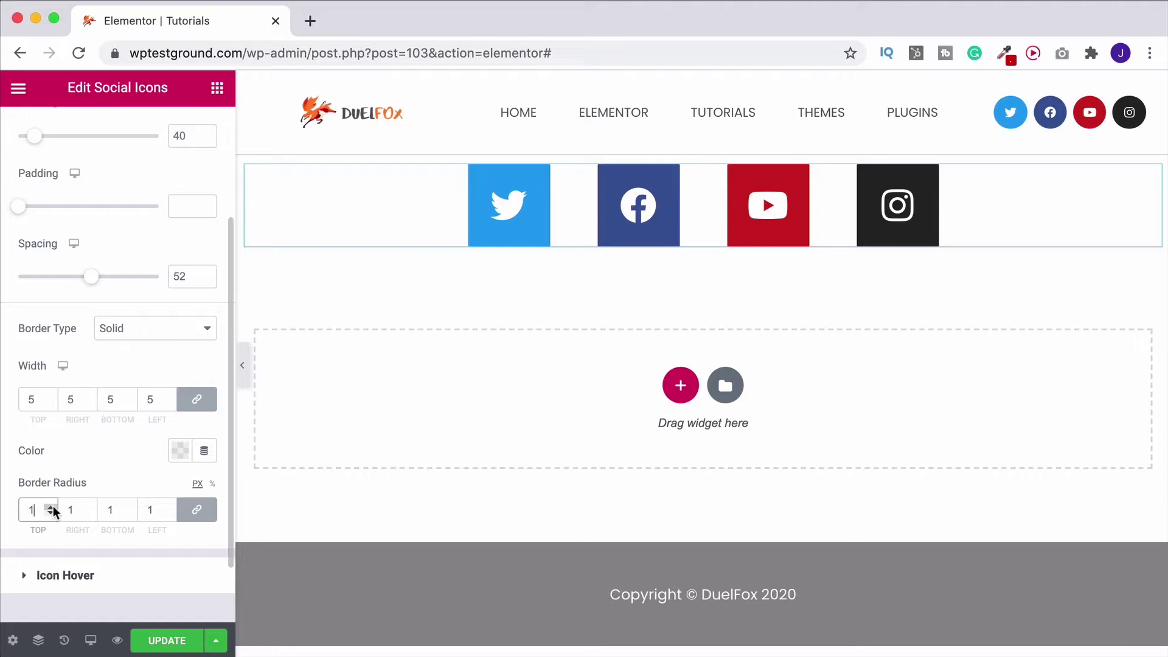
pyautogui.click(51, 507)
pyautogui.click(51, 529)
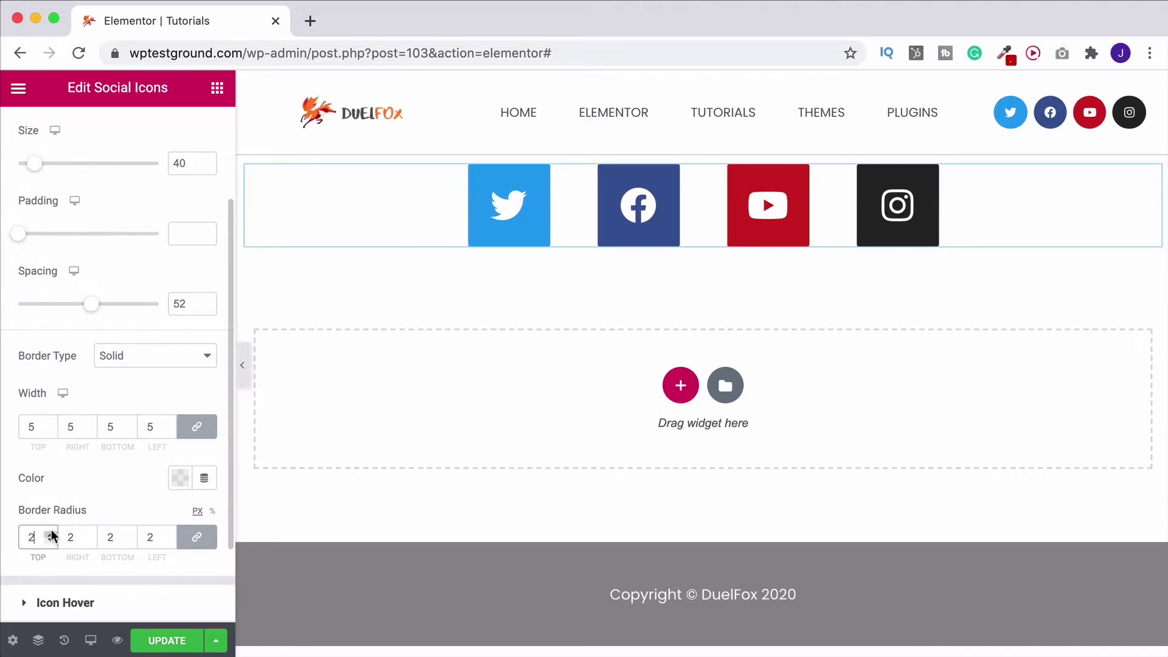
pyautogui.moveTo(51, 529); pyautogui.dragTo(52, 534)
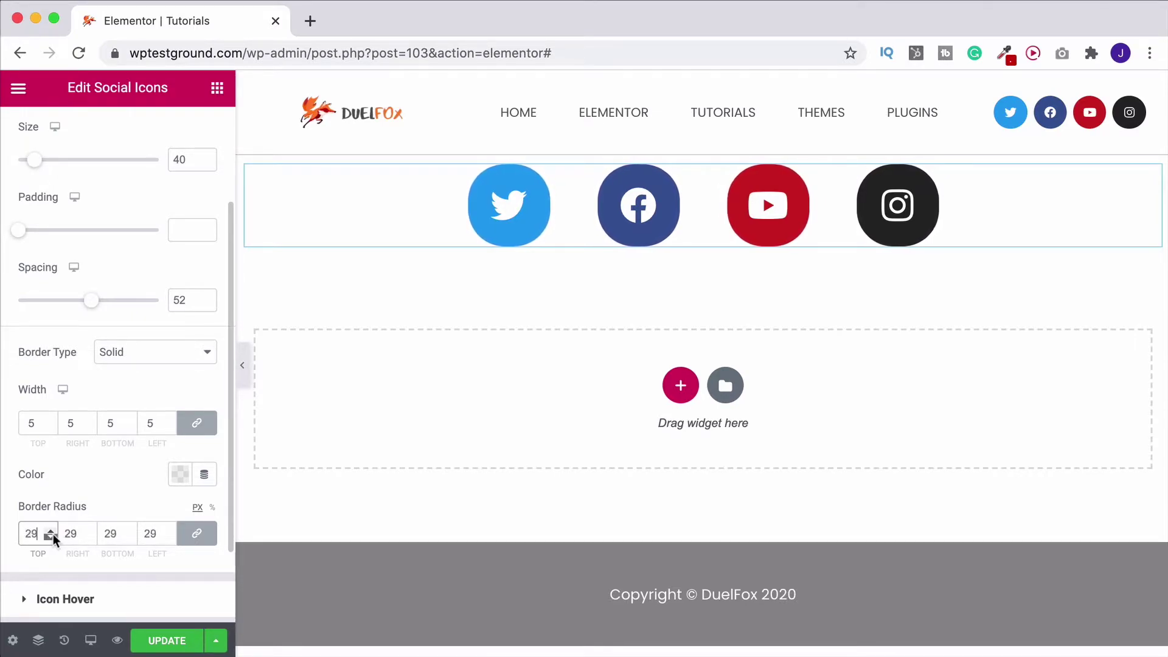
# Step: Unlink the border radius values and set them to 0 top, 20 right, 5 bottom and 20 left
pyautogui.click(197, 536)
pyautogui.doubleClick(118, 532)
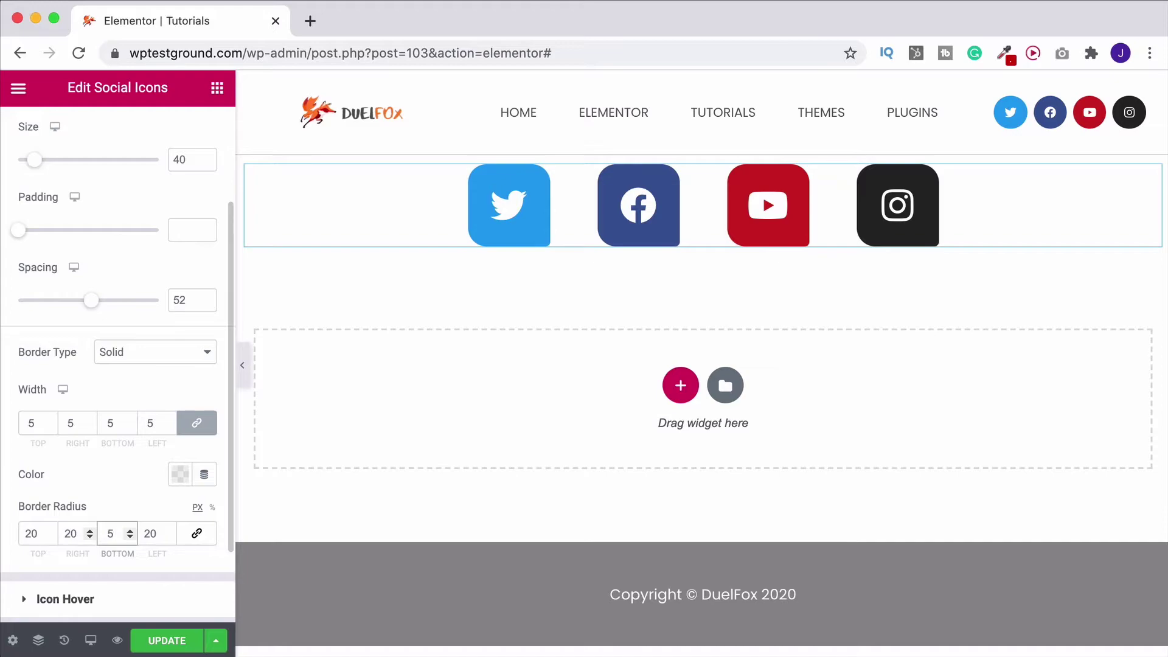
pyautogui.doubleClick(31, 533)
pyautogui.write('0')
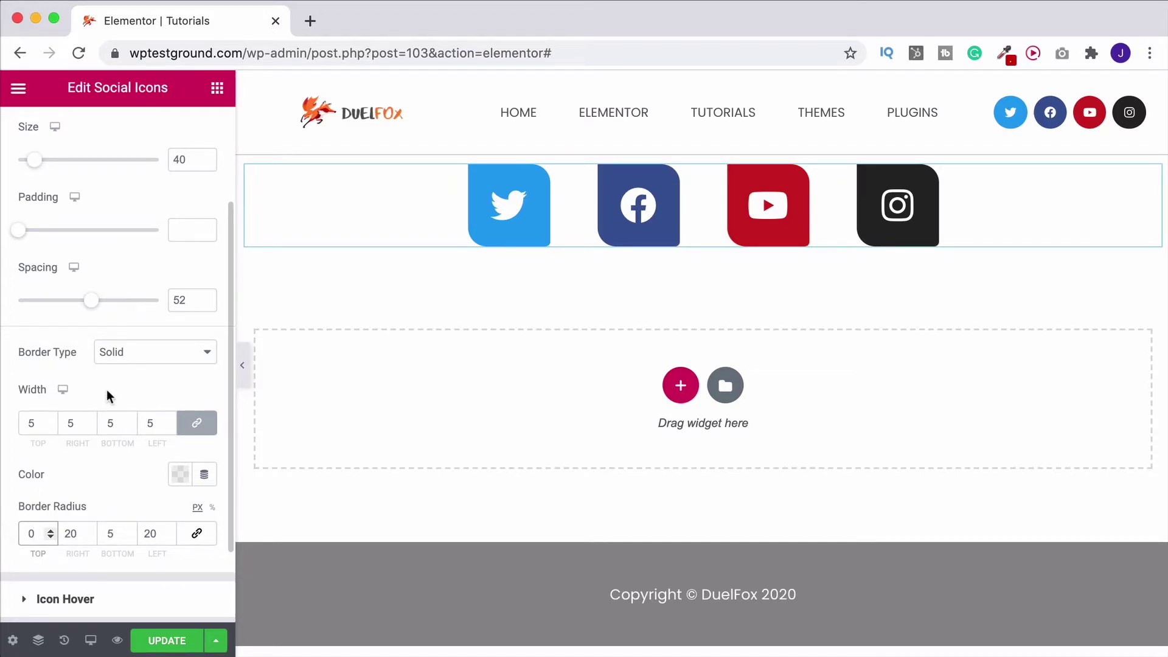
# Step: Try the Shrink hover animation on the social icons and settle on Grow
pyautogui.scroll(-3, 118, 390)
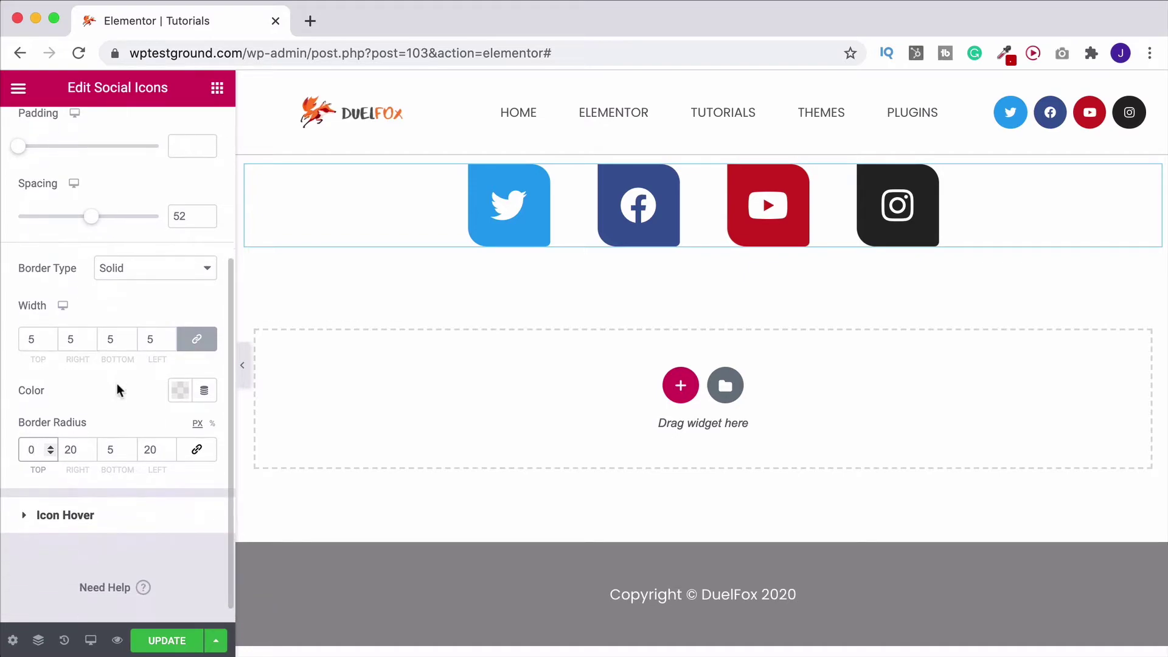
pyautogui.scroll(-1, 117, 389)
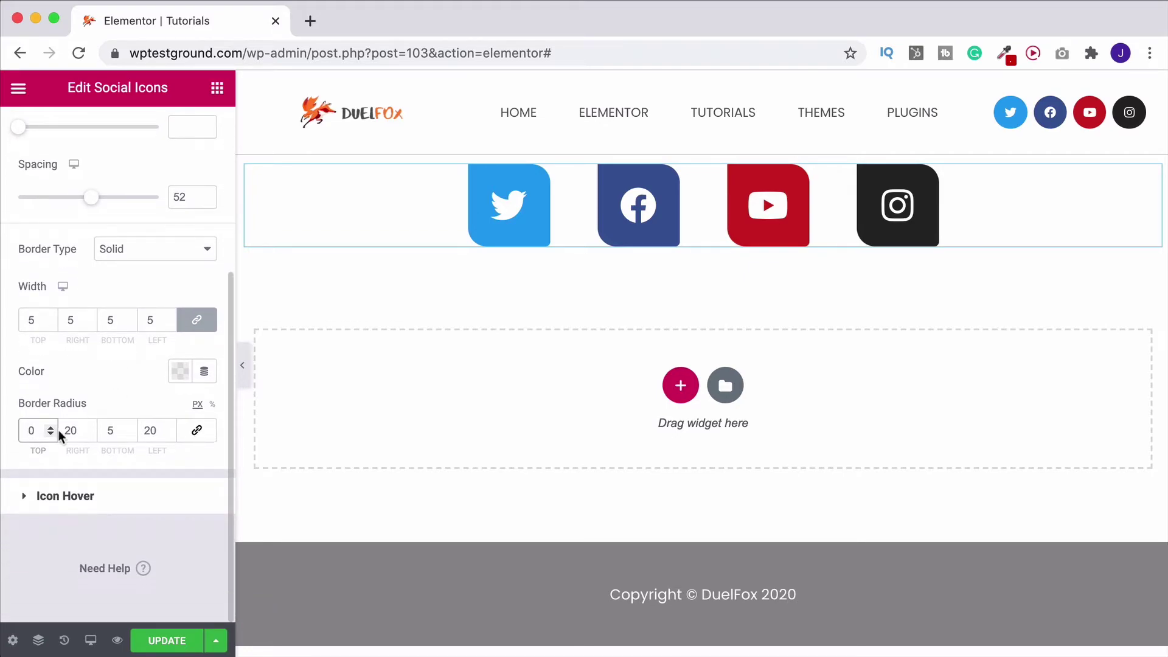
pyautogui.click(86, 498)
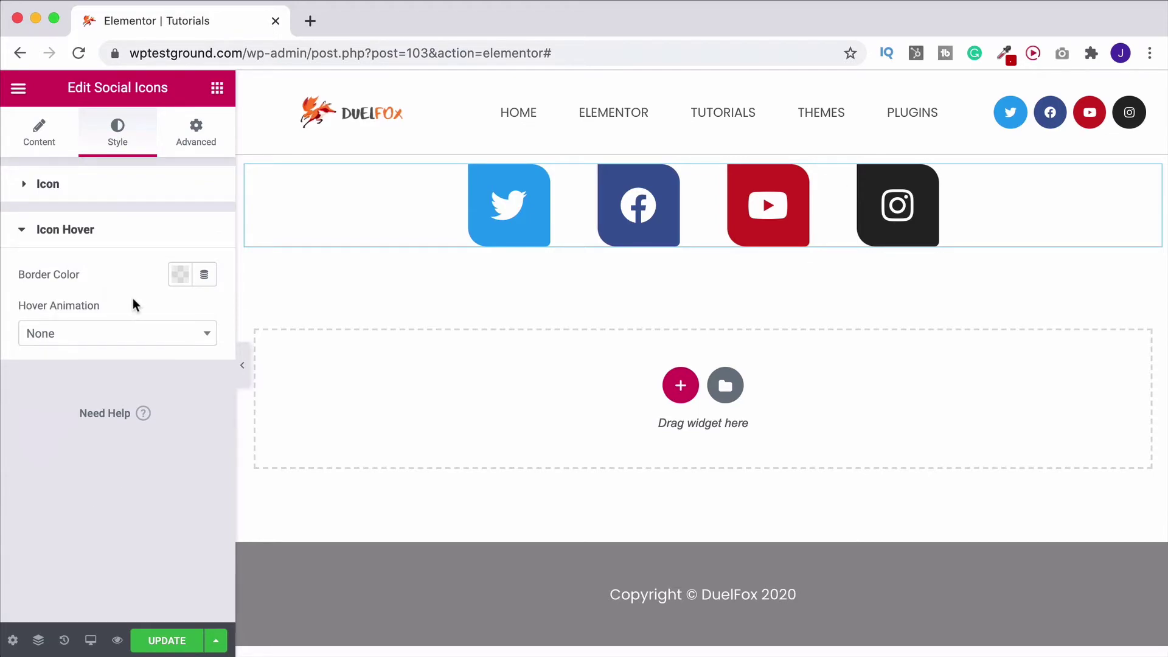
pyautogui.click(137, 339)
pyautogui.click(46, 409)
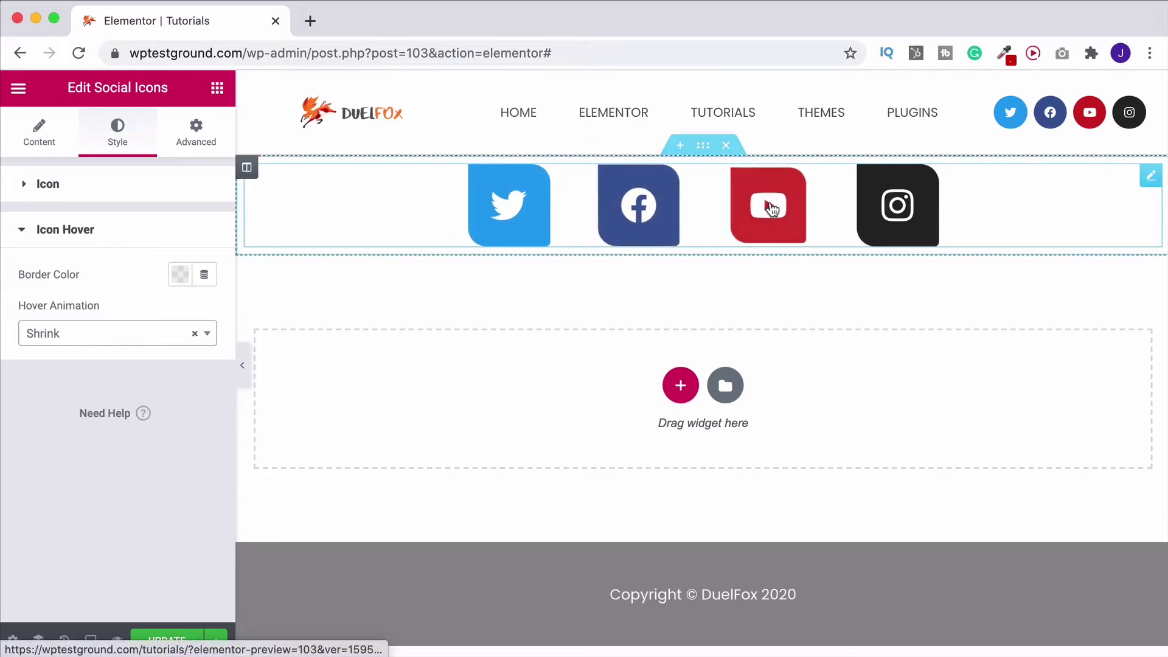
pyautogui.click(57, 332)
pyautogui.click(44, 384)
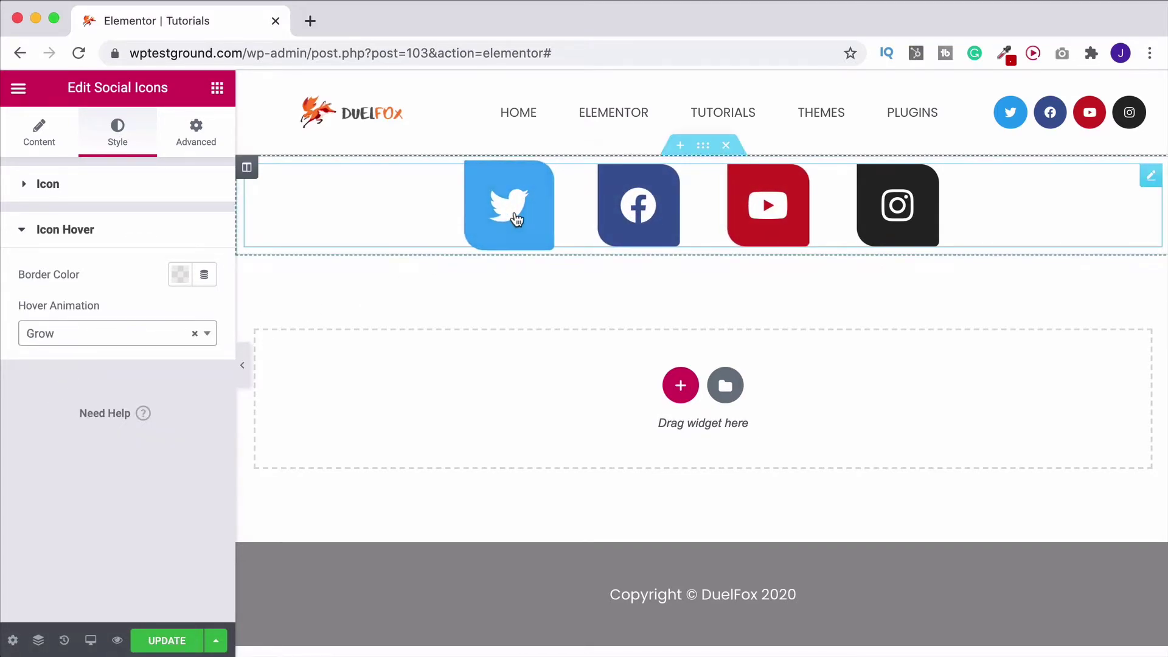
pyautogui.click(112, 333)
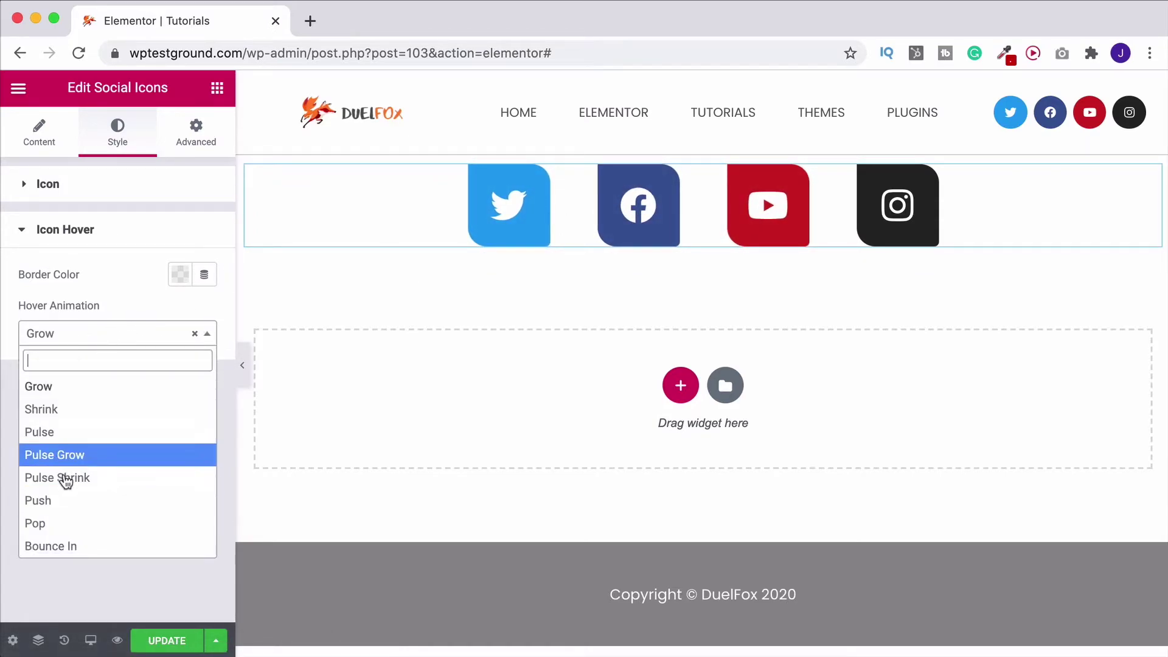
pyautogui.click(84, 391)
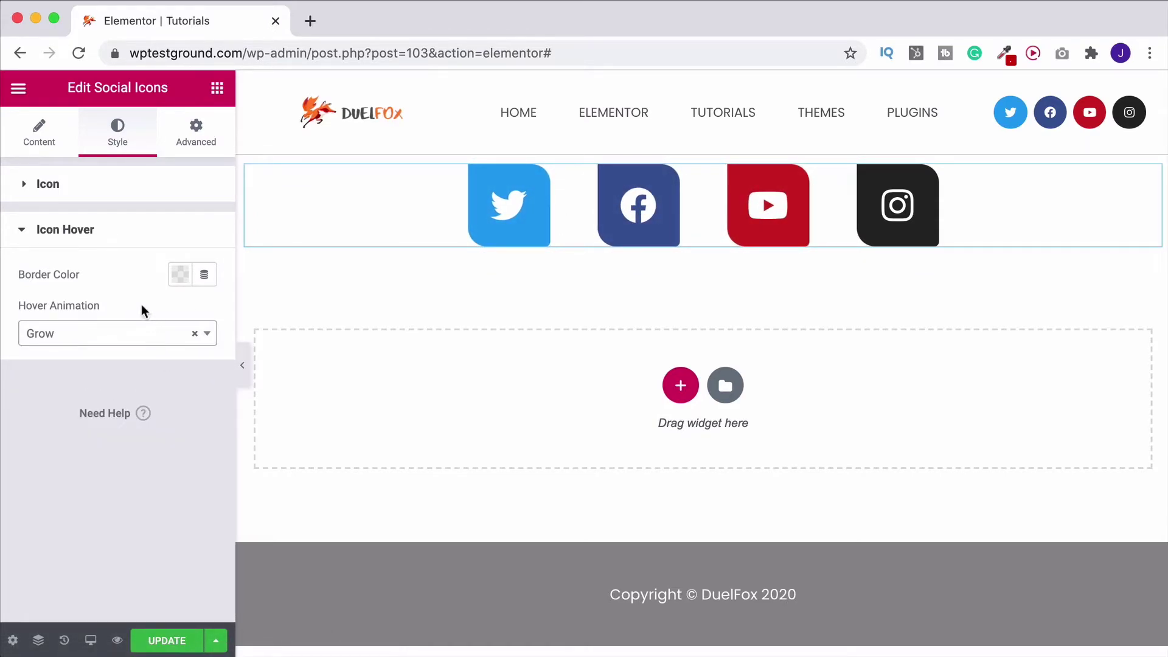
# Step: Set the icons' hover border color to light green, #61CE70
pyautogui.click(179, 277)
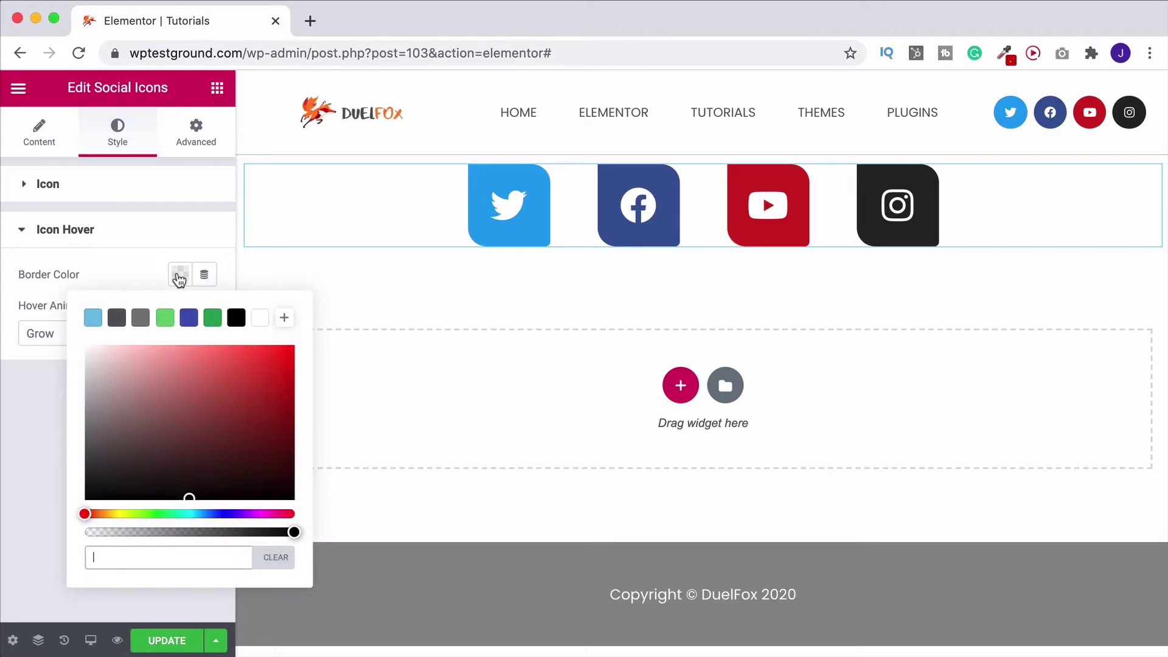
pyautogui.click(165, 317)
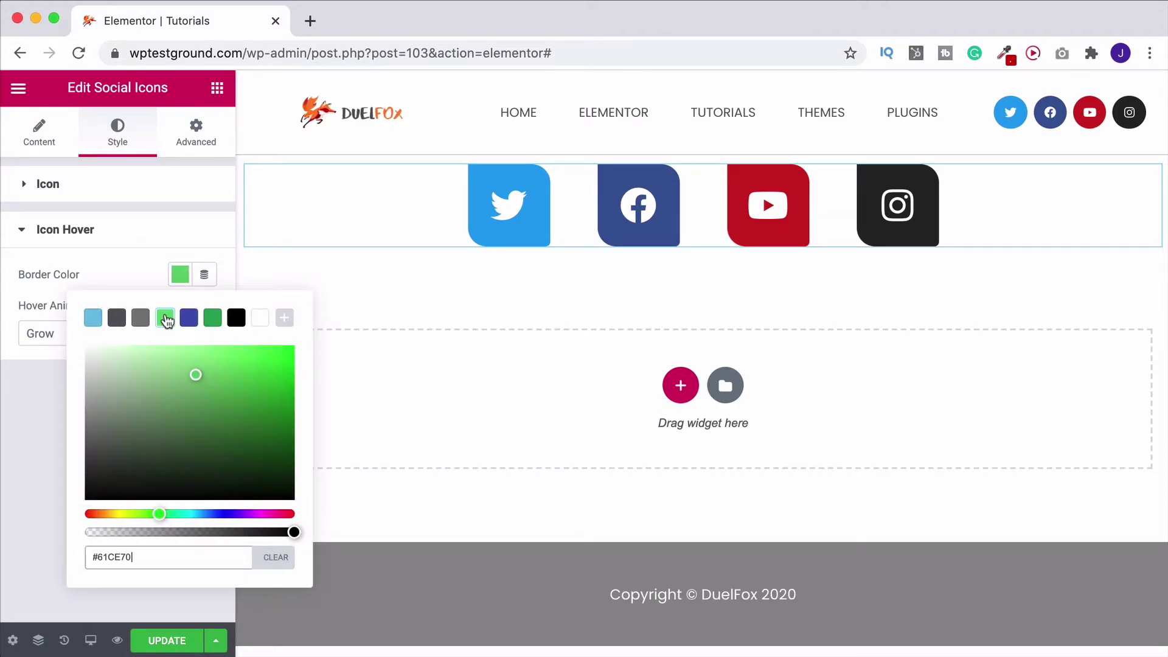
pyautogui.click(134, 234)
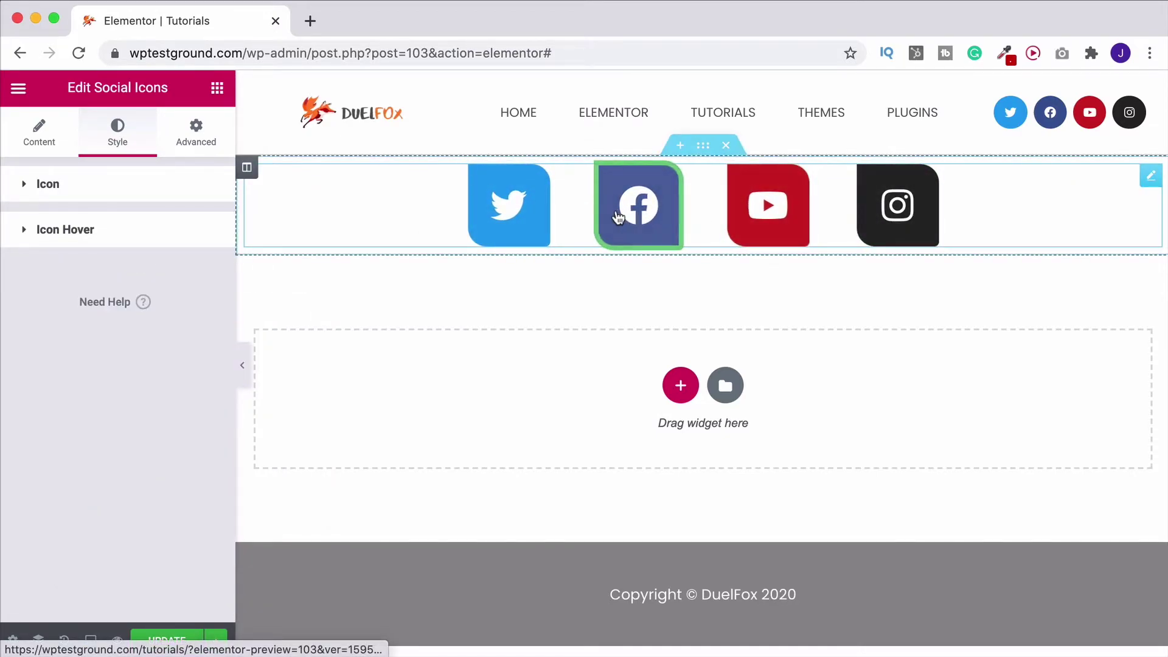
# Step: Change the icons' hover border color to a semi-transparent gray, #7A7A7A9C
pyautogui.click(141, 244)
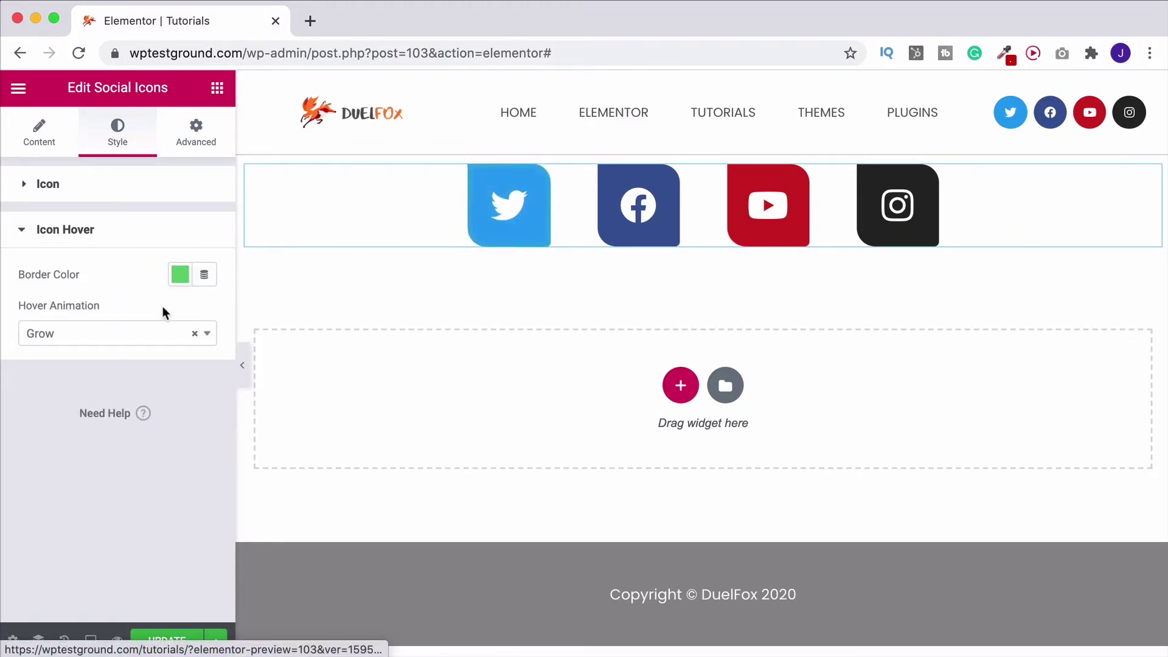
pyautogui.click(179, 277)
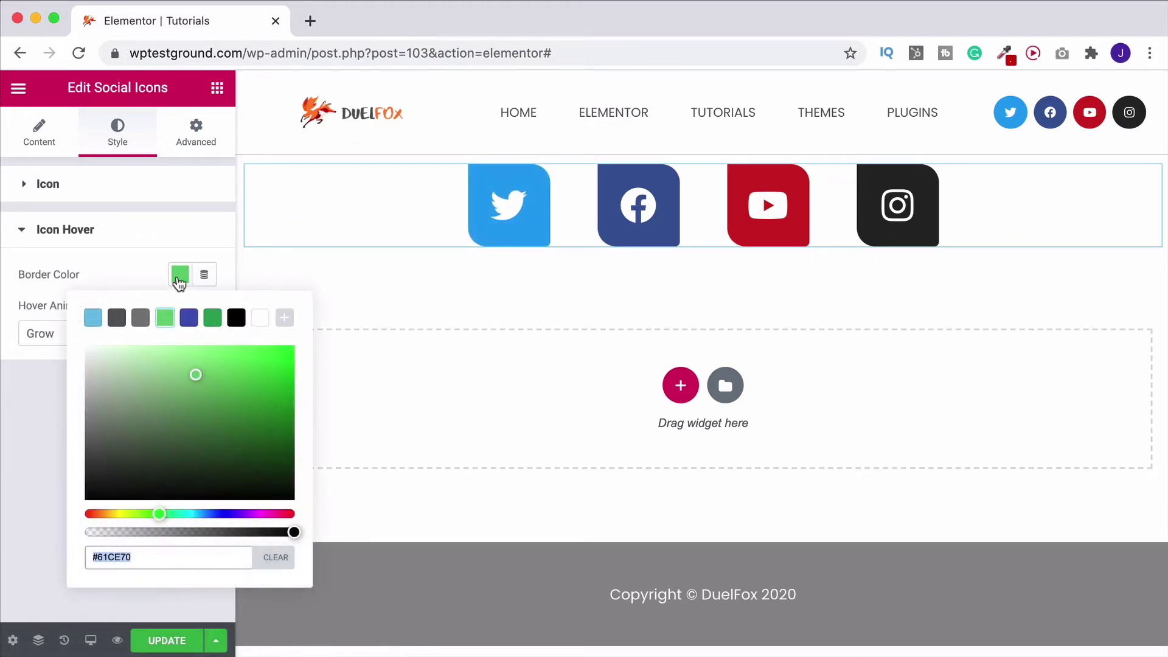
pyautogui.click(141, 315)
pyautogui.moveTo(293, 533); pyautogui.dragTo(212, 532)
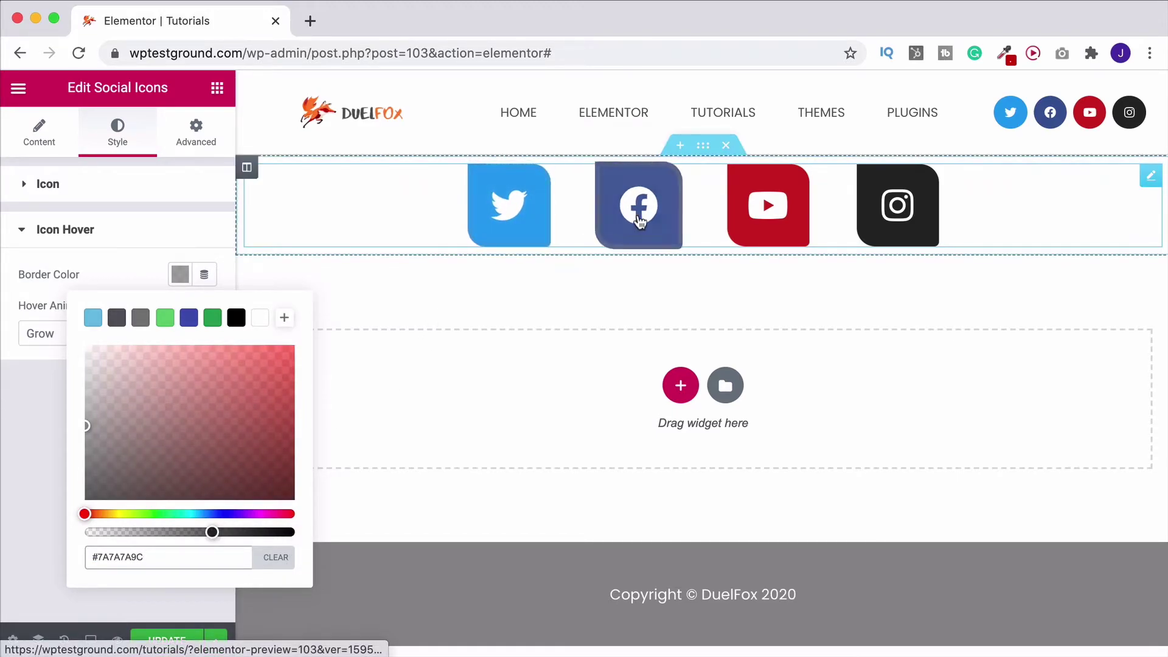
pyautogui.click(140, 254)
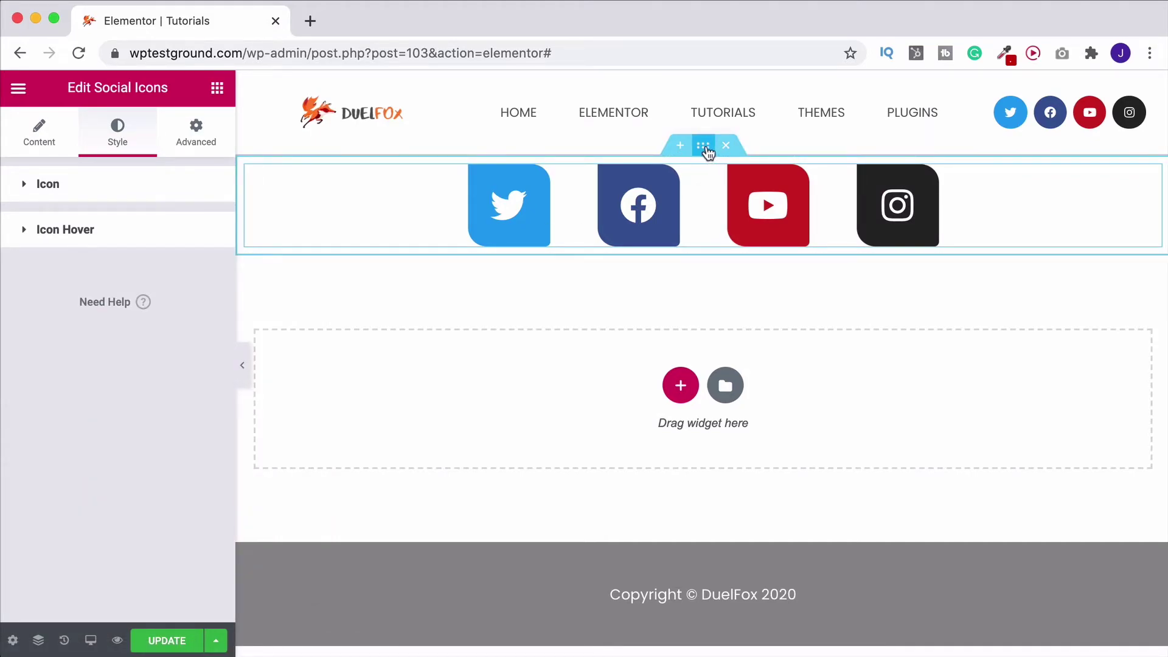
# Step: Give the social icons section a classic background using the media library image of the stone house by the lake
pyautogui.click(705, 149)
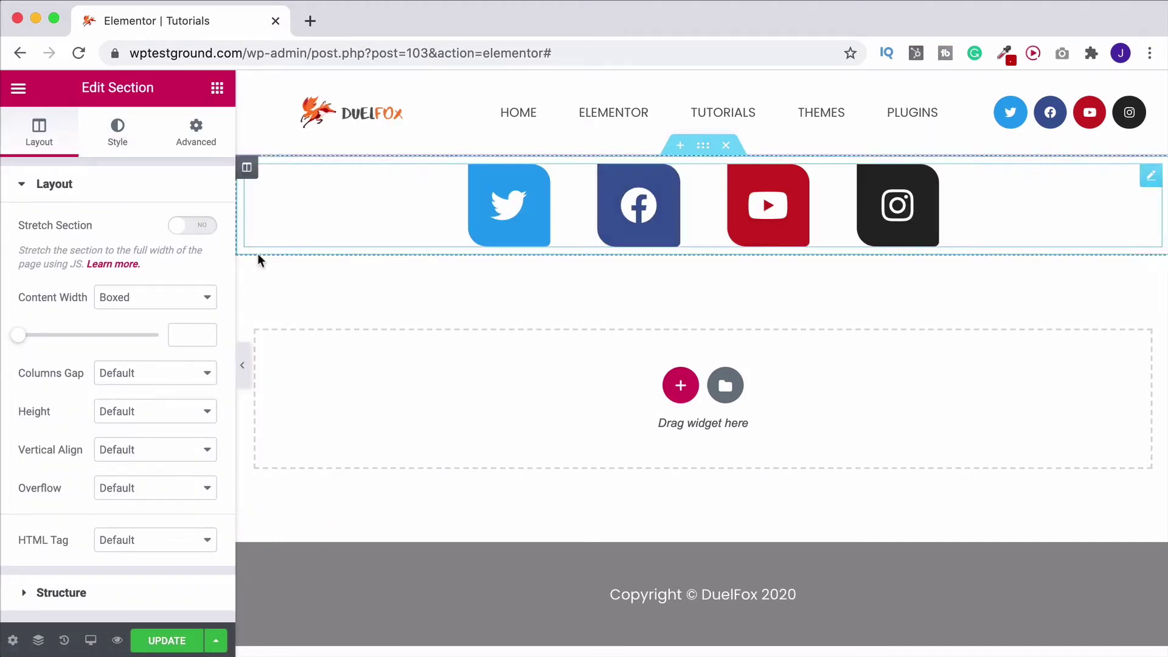
pyautogui.click(124, 138)
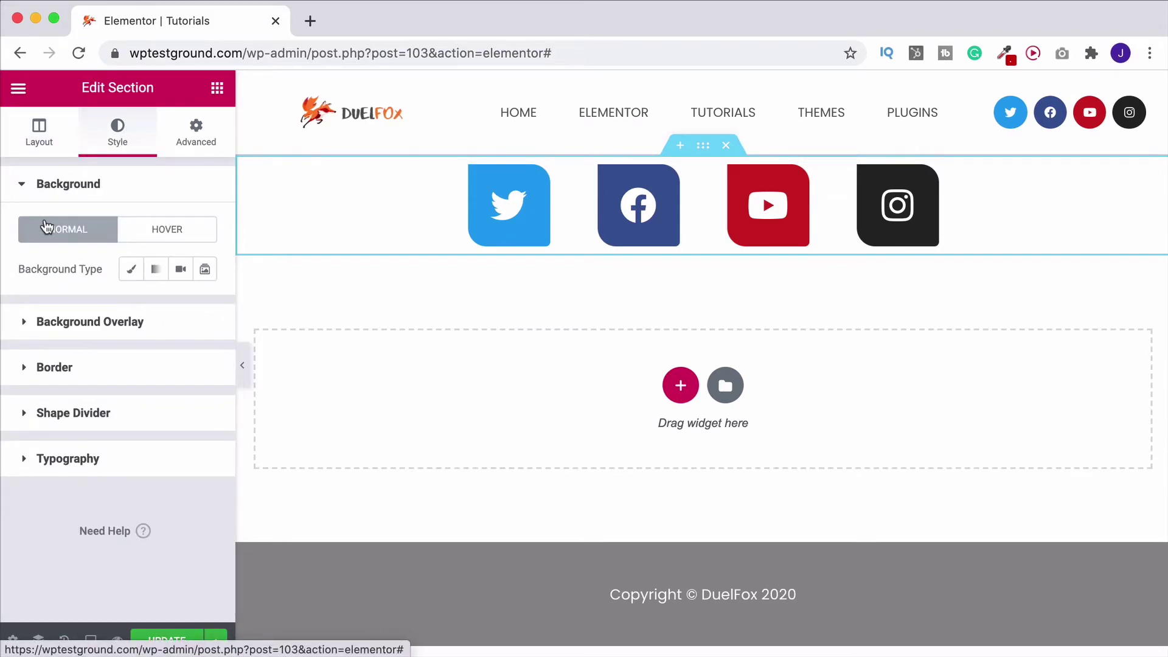
pyautogui.click(130, 268)
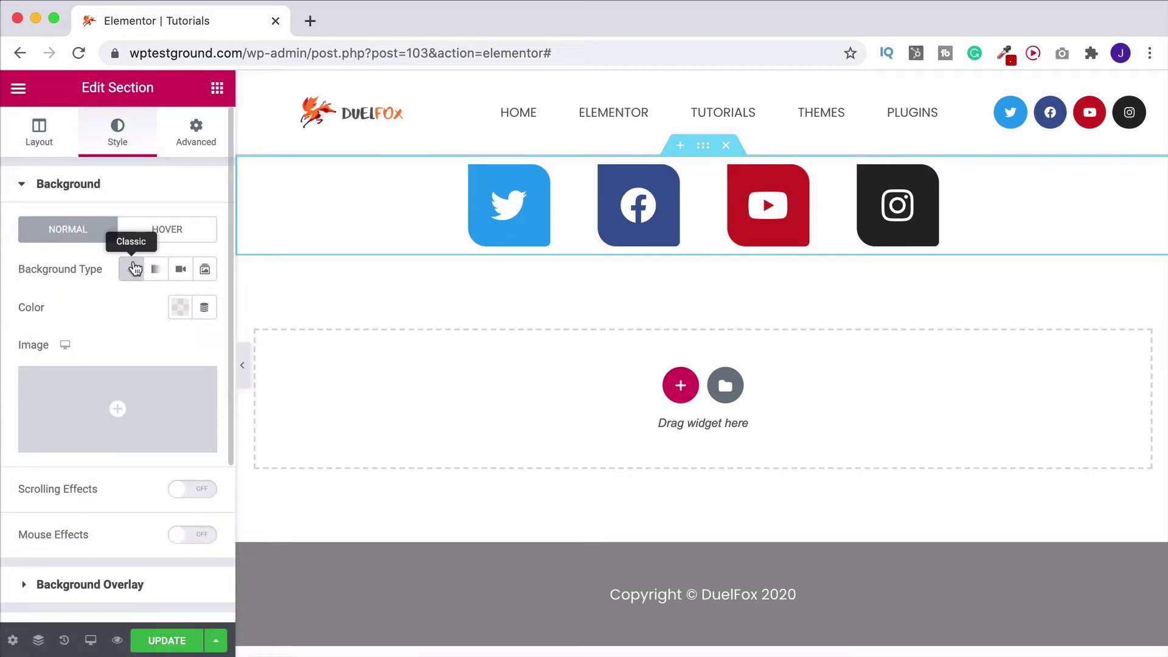
pyautogui.click(117, 406)
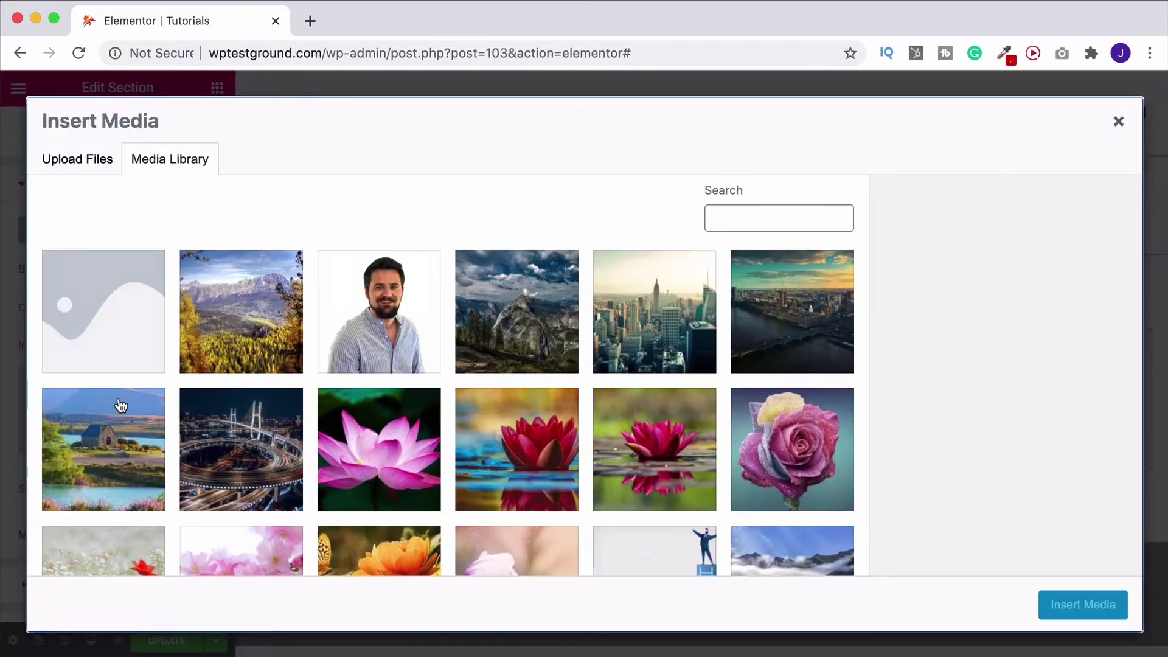
pyautogui.click(143, 453)
pyautogui.click(1081, 606)
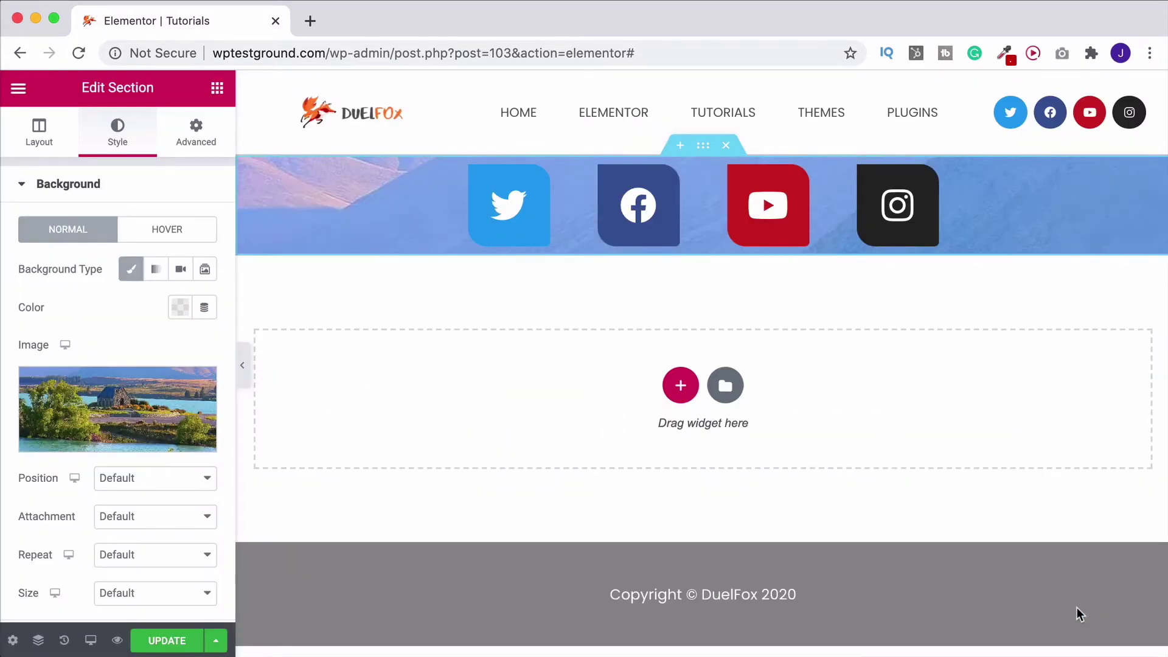
# Step: Set the section's background image position to Center Center, repeat to No-repeat and size to Cover
pyautogui.click(152, 479)
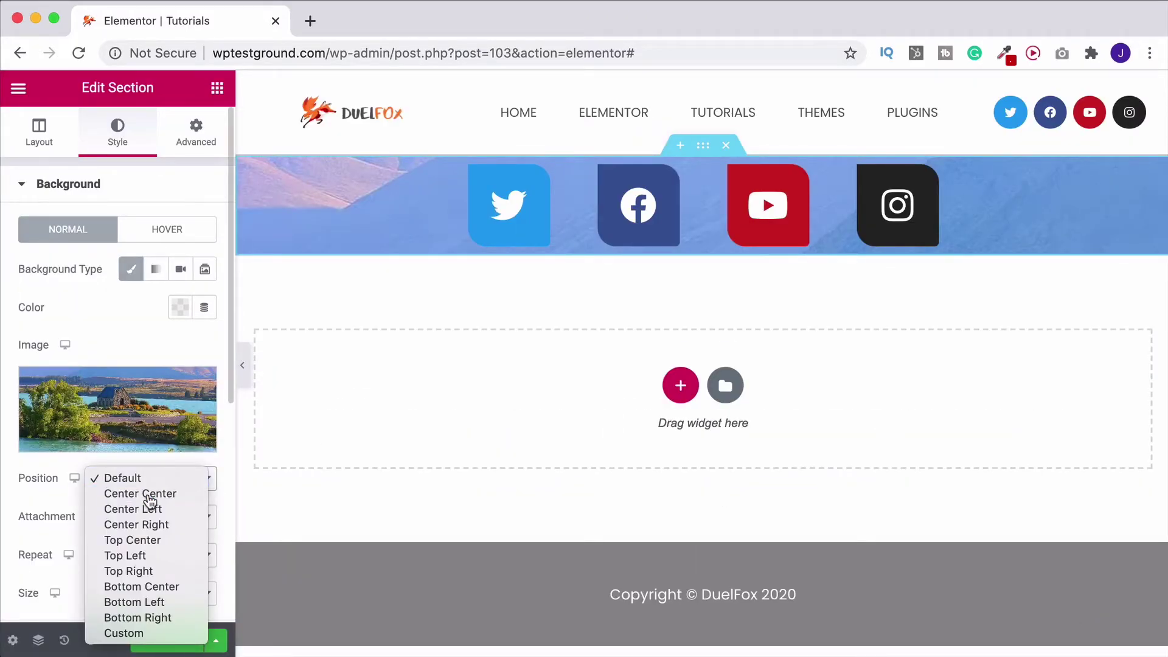
pyautogui.click(148, 498)
pyautogui.scroll(-2, 147, 500)
pyautogui.click(148, 486)
pyautogui.click(130, 500)
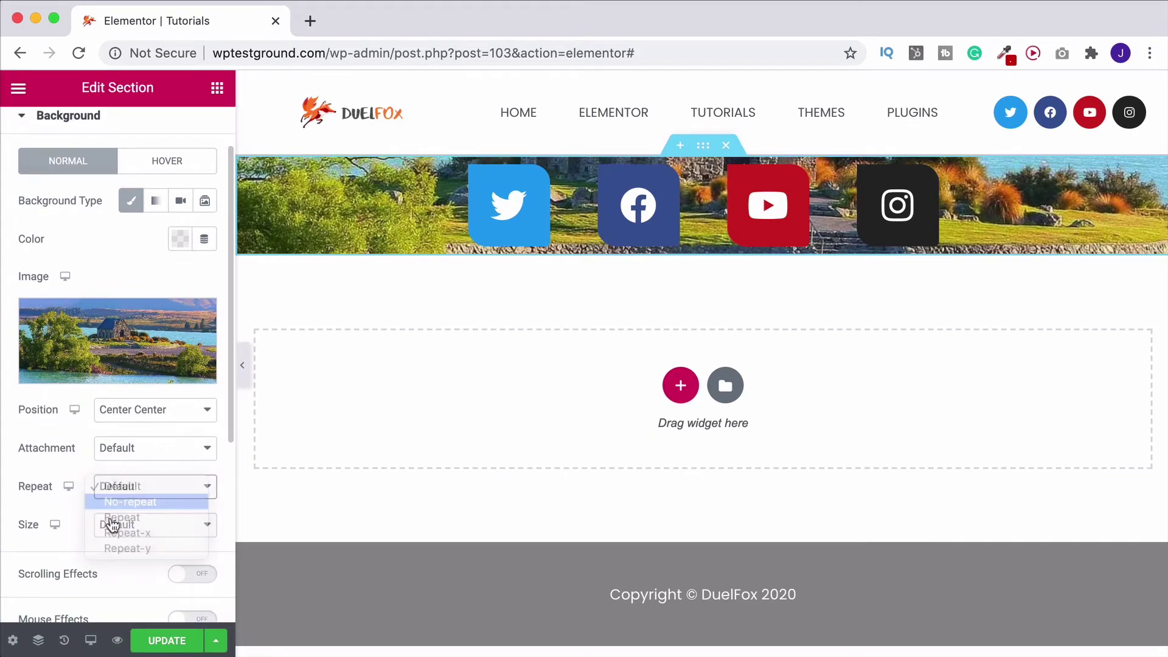
pyautogui.click(139, 525)
pyautogui.click(119, 555)
pyautogui.scroll(2, 148, 279)
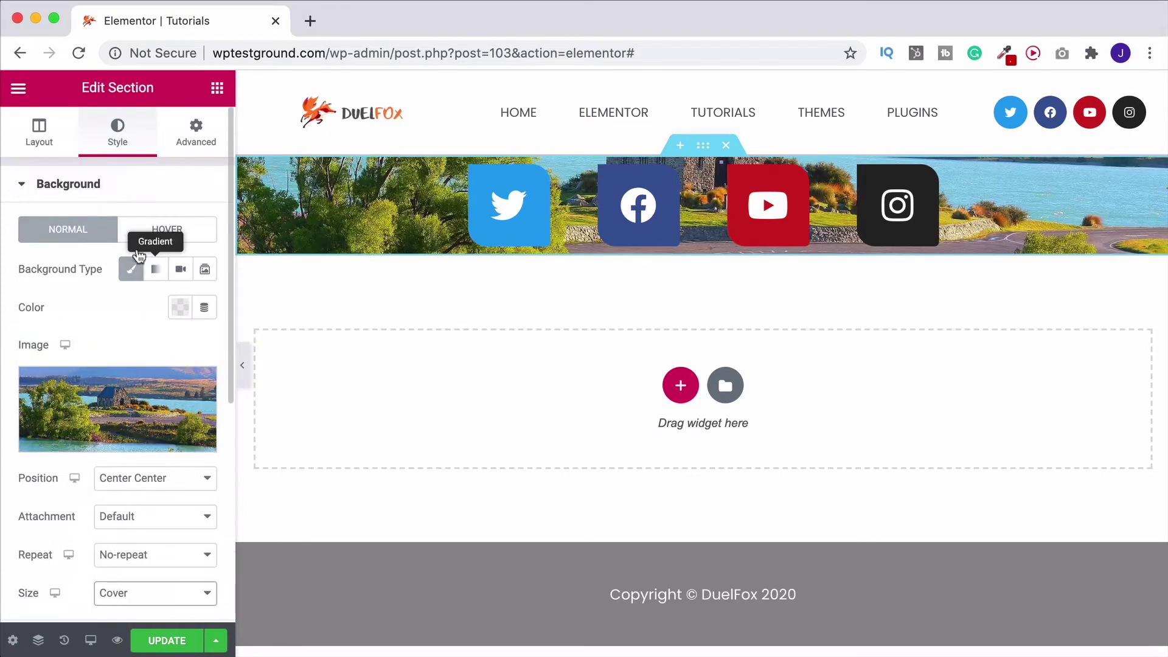
# Step: Set the height of the social icons section to Fit To Screen
pyautogui.click(40, 133)
pyautogui.click(141, 412)
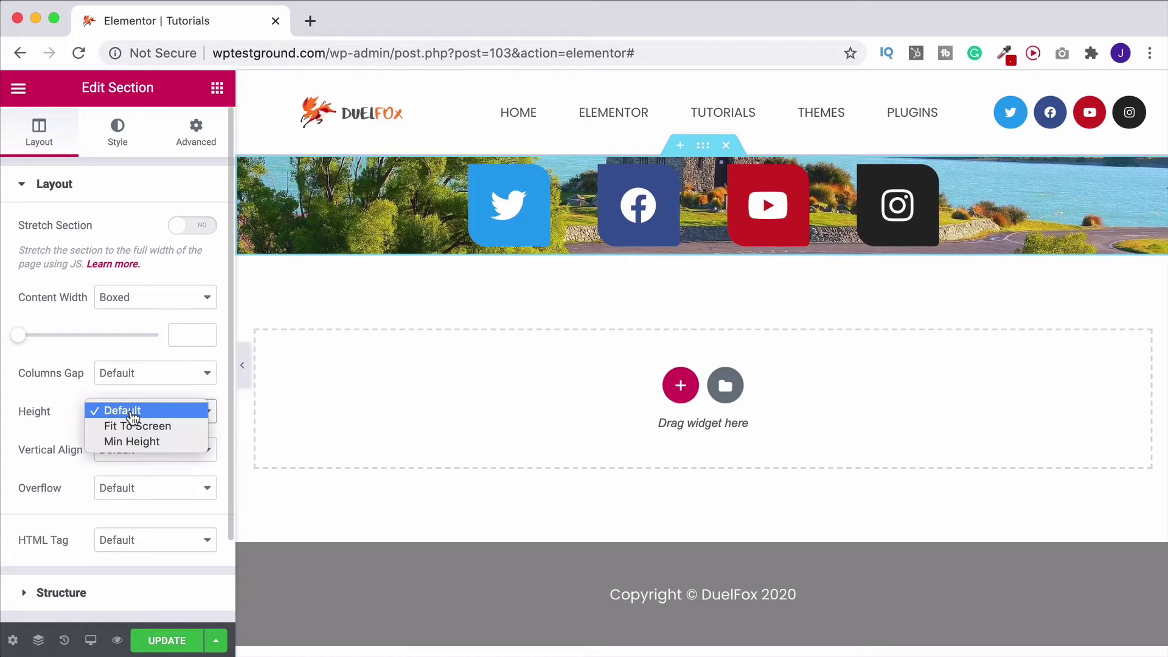
pyautogui.click(139, 430)
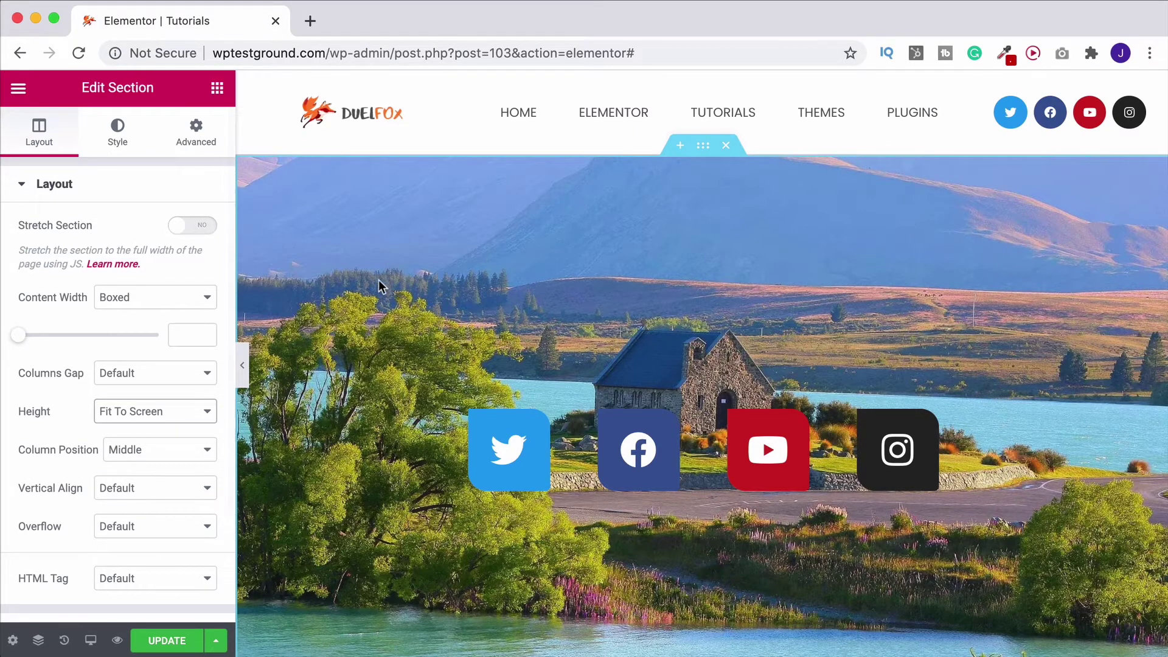
# Step: Add a new section with two equal columns below the lake background section
pyautogui.scroll(-2, 381, 319)
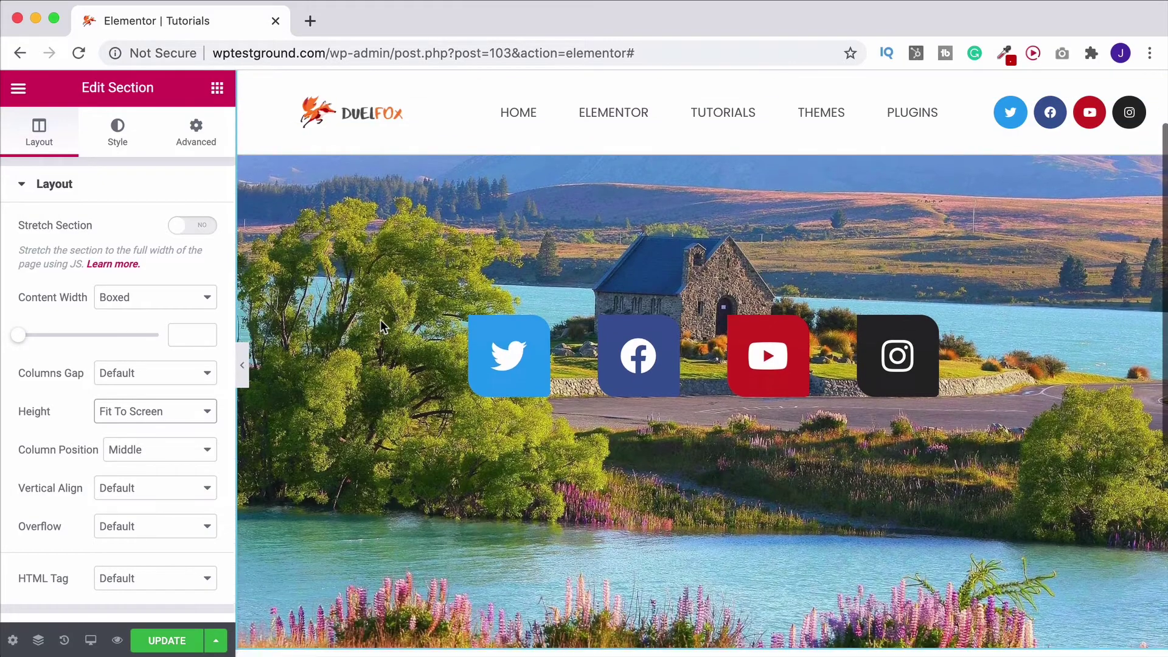
pyautogui.scroll(-6, 367, 352)
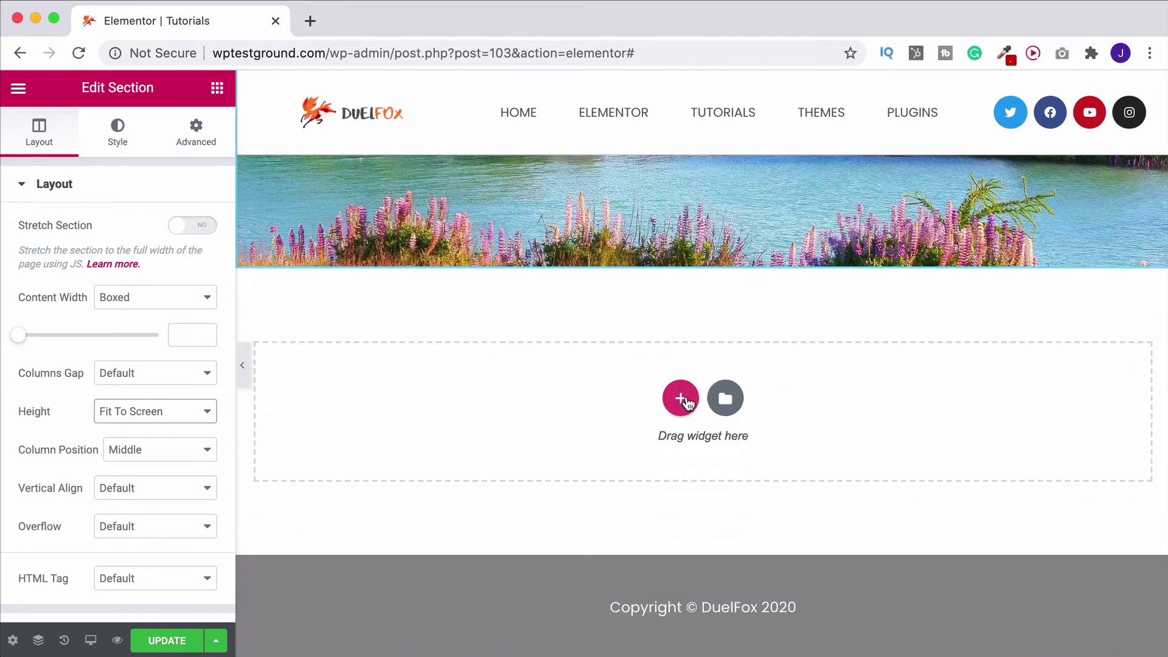
pyautogui.click(684, 399)
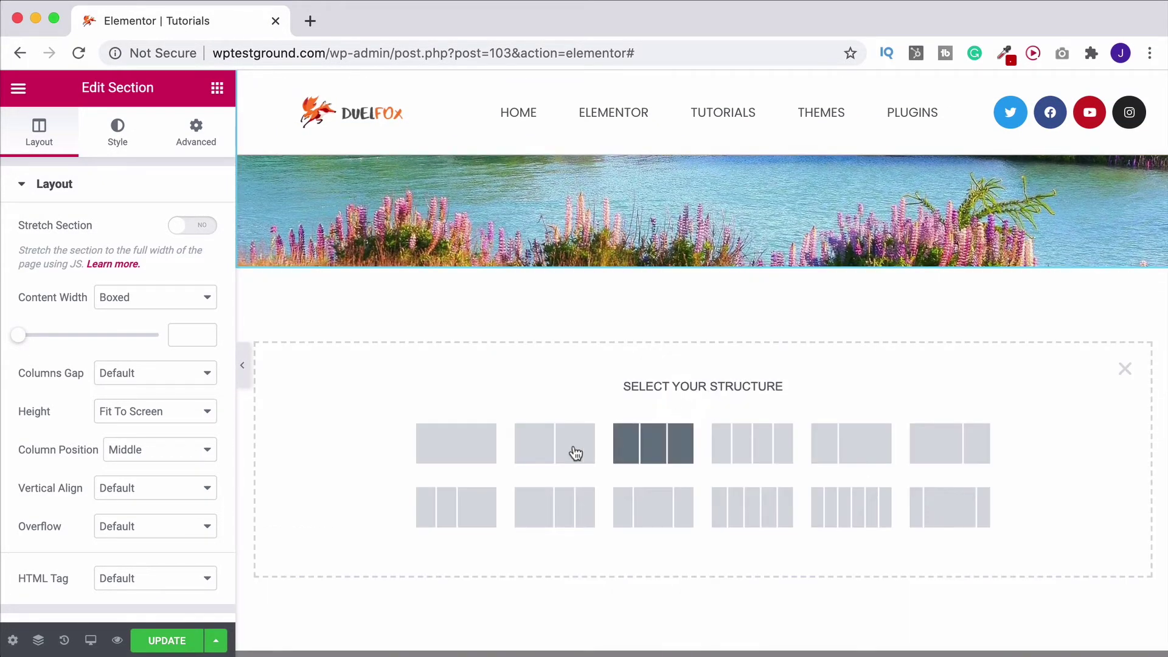
pyautogui.click(556, 455)
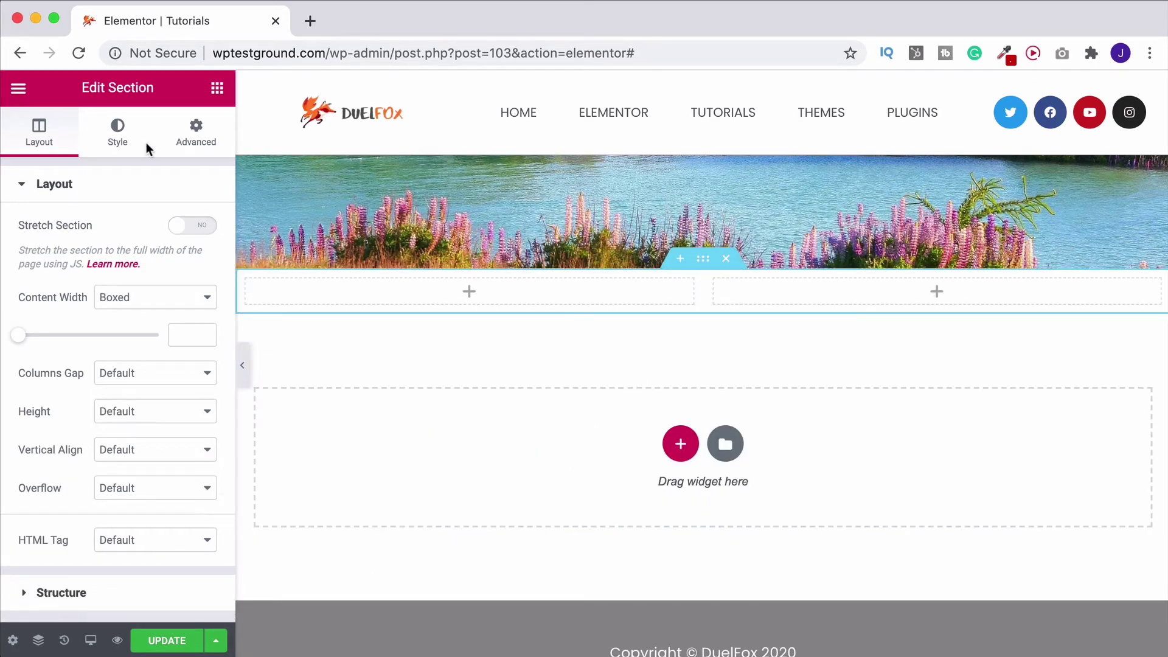
# Step: Add an Image widget to the new section's right column using DuelFox-tutorial-hero-lake-tekapo.jpg from the media library
pyautogui.click(217, 89)
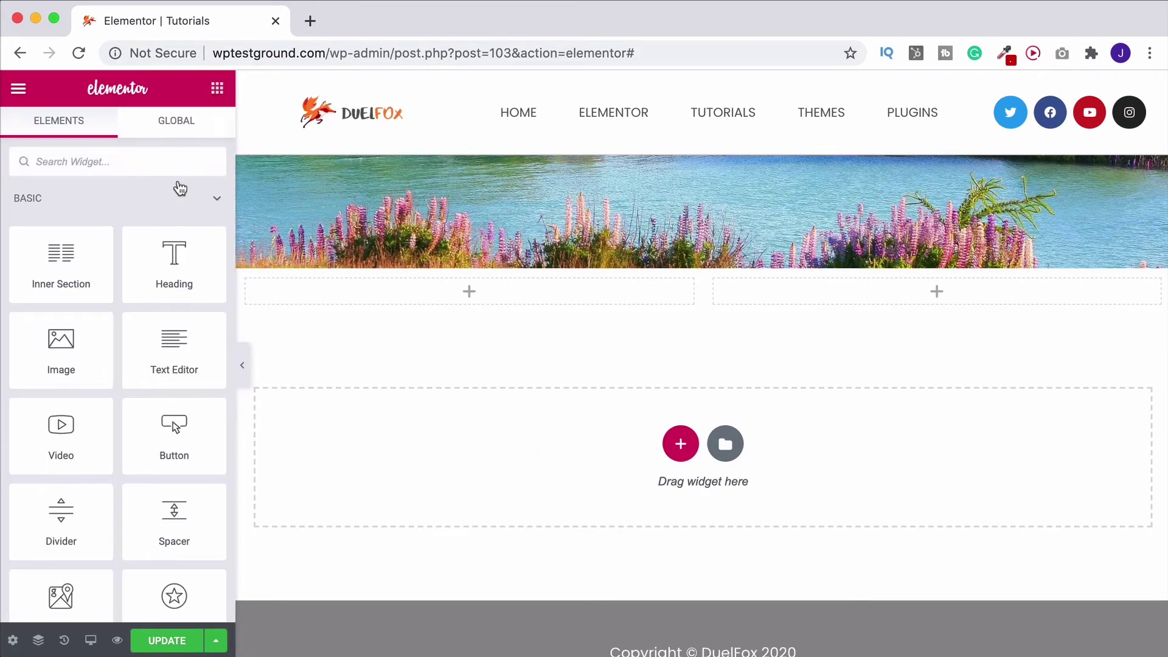
pyautogui.moveTo(31, 350); pyautogui.dragTo(932, 294)
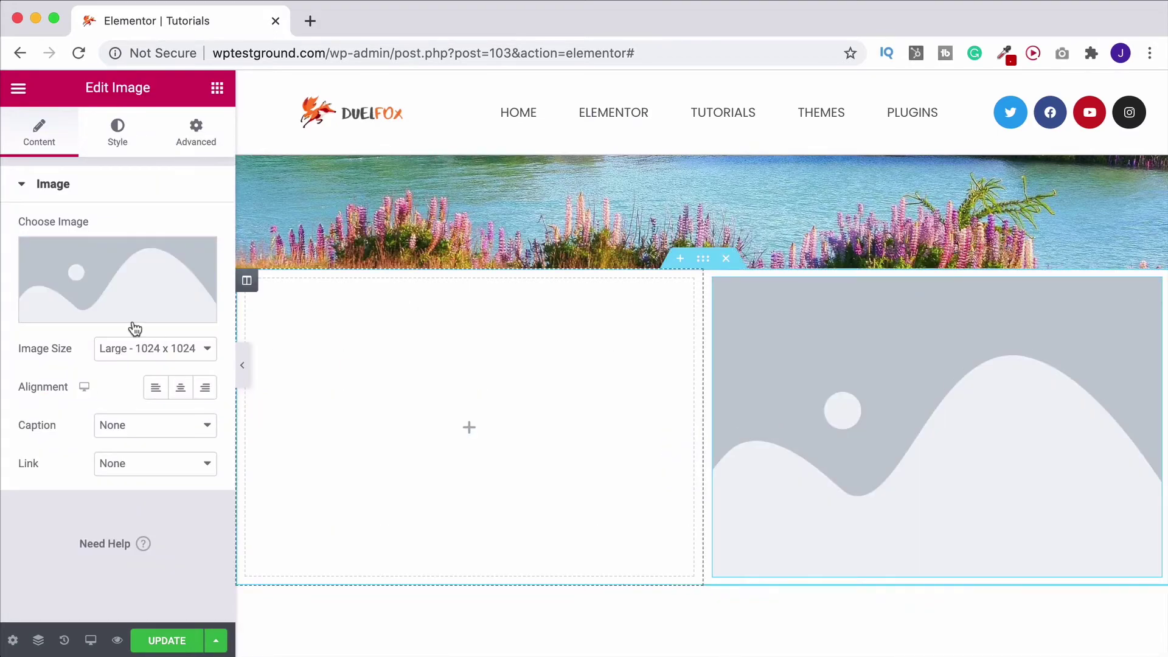
pyautogui.click(118, 298)
pyautogui.click(108, 464)
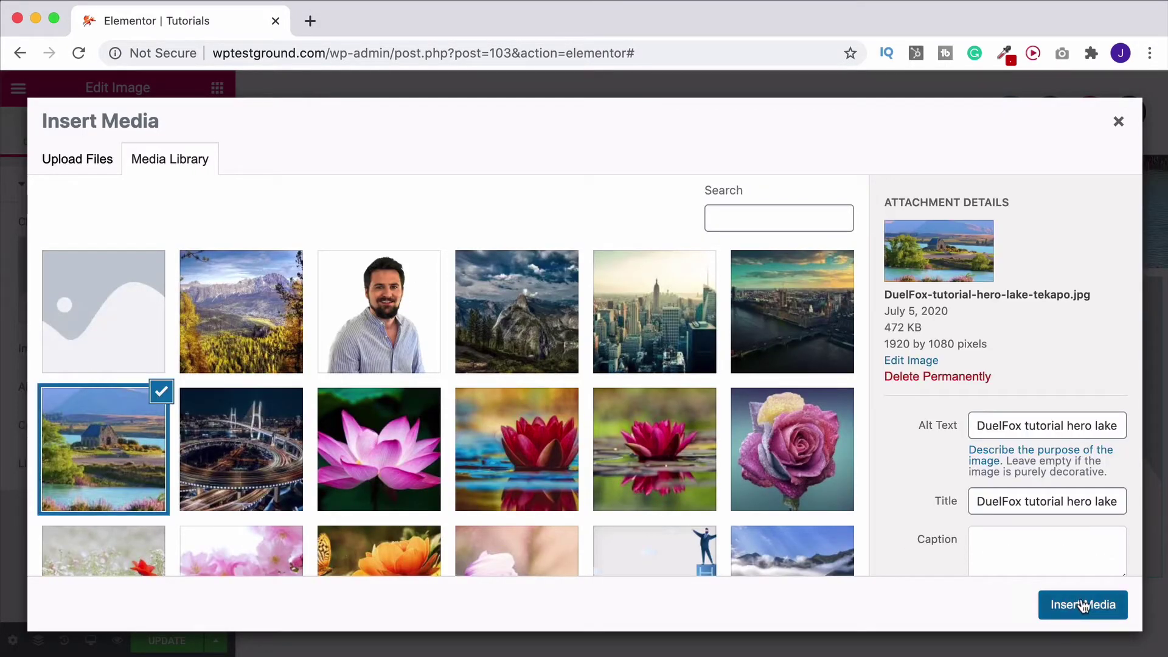
pyautogui.click(1081, 605)
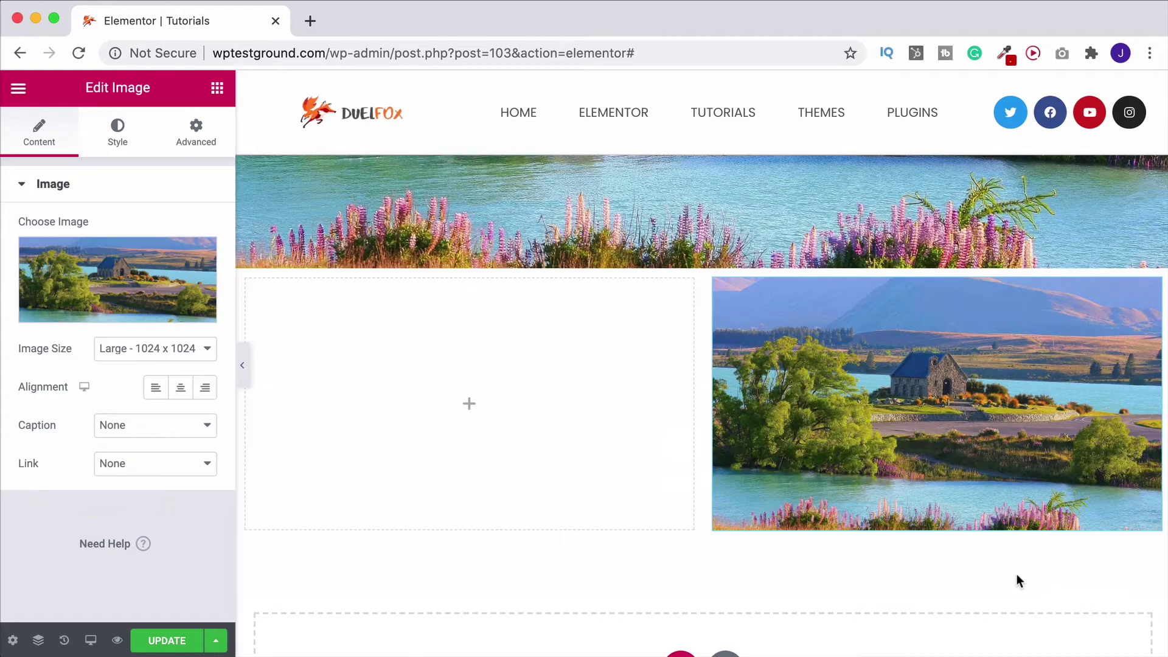
# Step: Add a Social Icons widget to the empty left column and set the icon shape to Circle
pyautogui.click(217, 90)
pyautogui.write('soci')
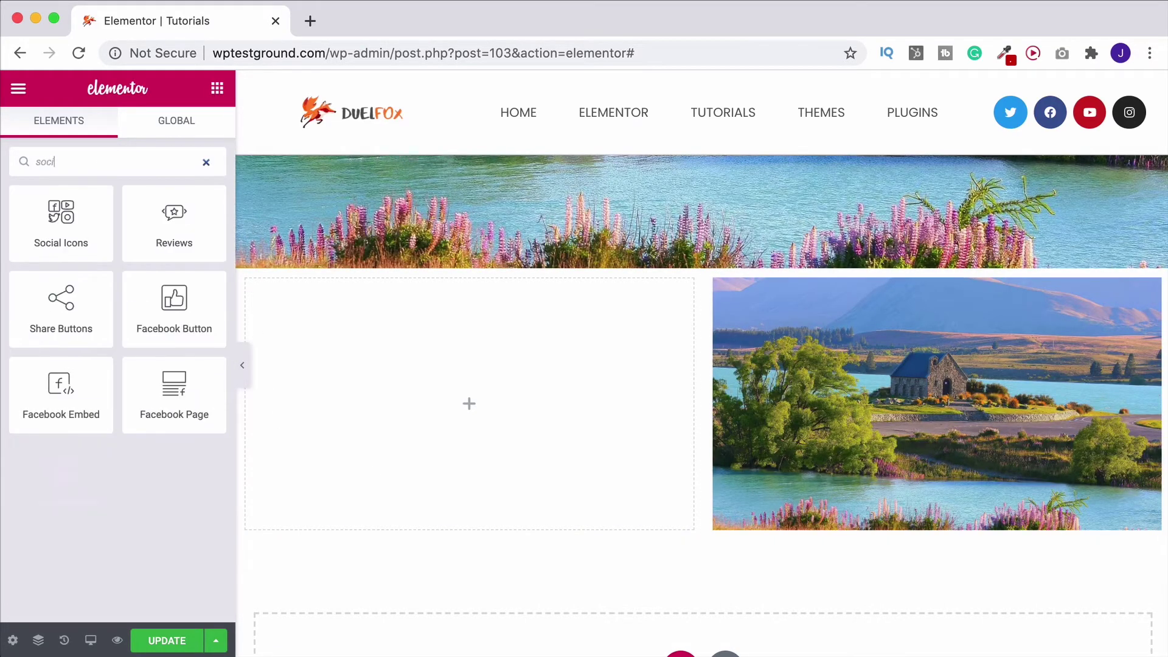
pyautogui.moveTo(61, 220); pyautogui.dragTo(497, 371)
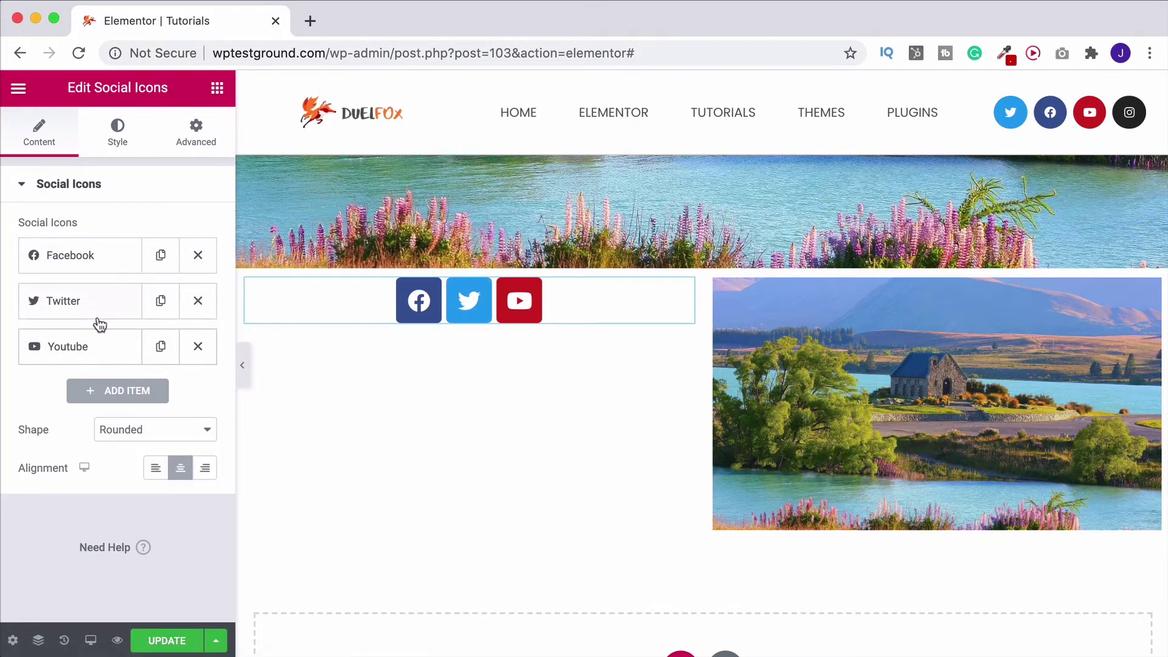
pyautogui.click(151, 432)
pyautogui.click(141, 460)
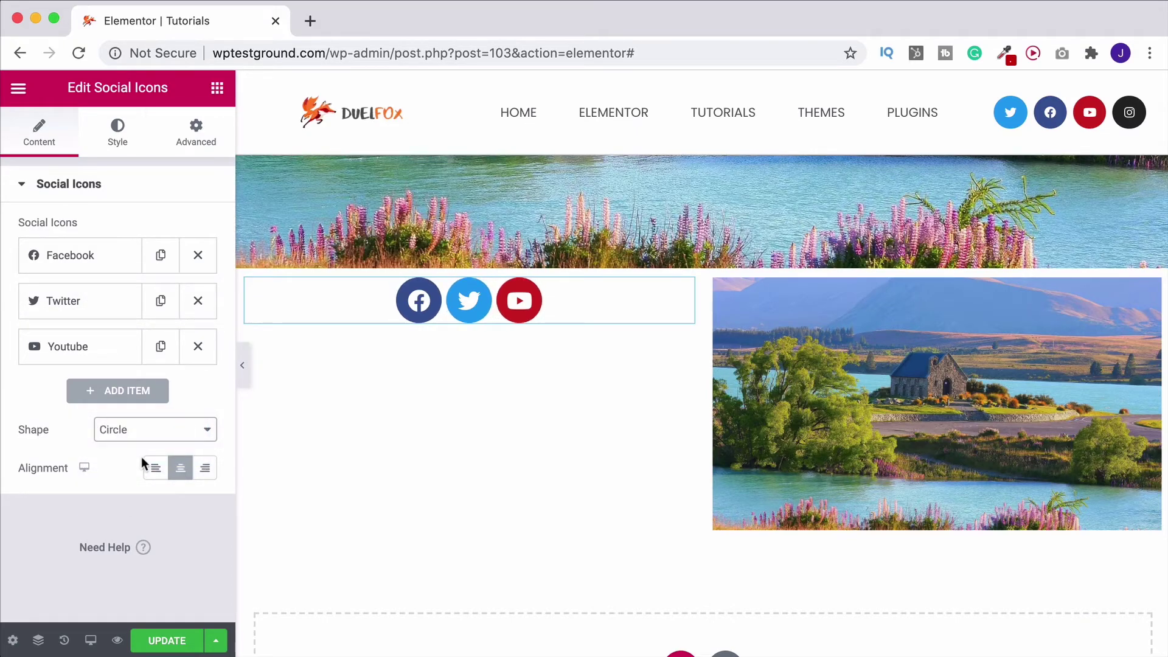
# Step: Try an icon size of 50 for the new social icons, and settle on 40
pyautogui.click(120, 137)
pyautogui.moveTo(18, 299); pyautogui.dragTo(39, 298)
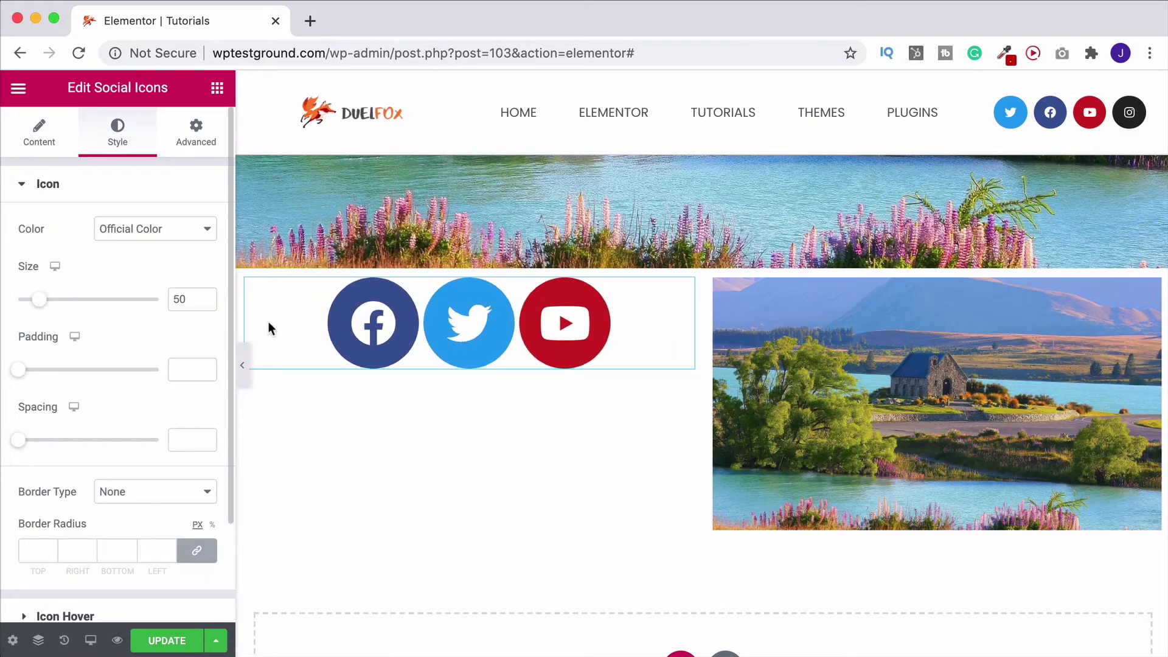
pyautogui.doubleClick(185, 299)
pyautogui.write('40')
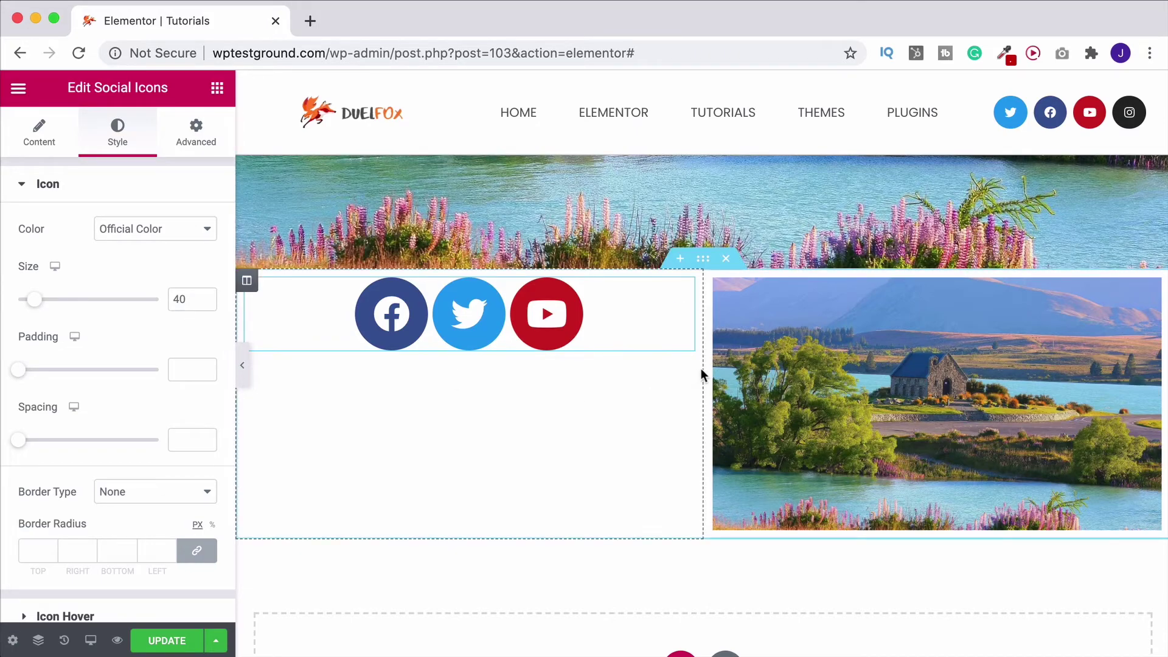
# Step: Narrow the social icons column to about 24% and align its content vertically to Middle and horizontally to Center
pyautogui.moveTo(704, 366); pyautogui.dragTo(460, 372)
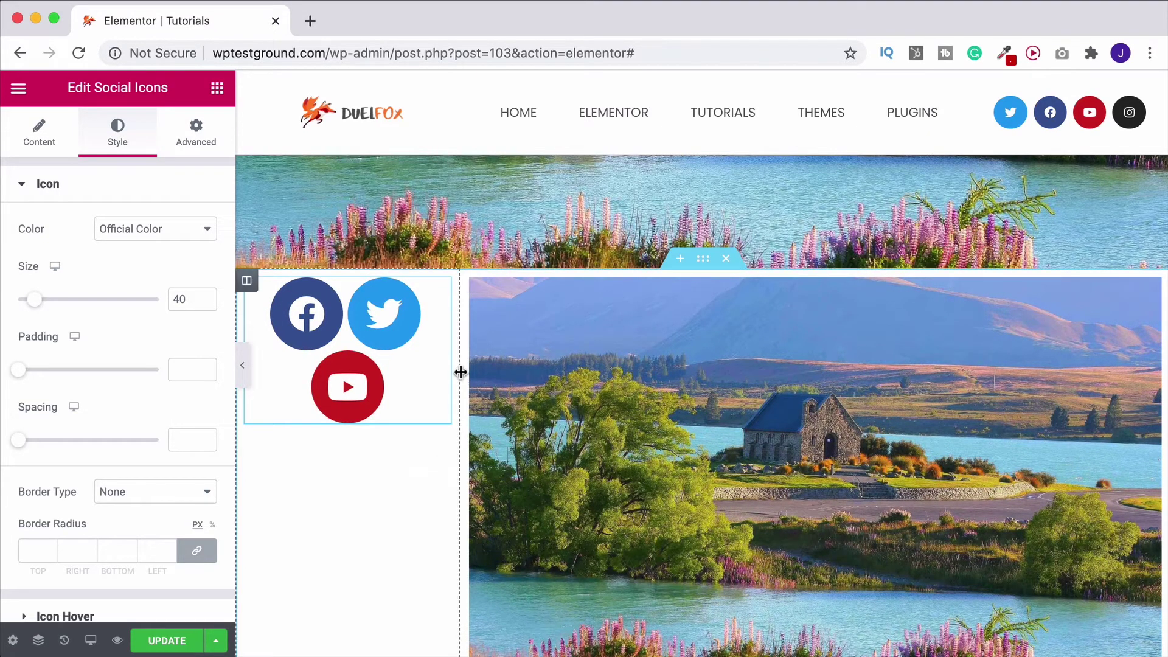
pyautogui.scroll(-2, 461, 372)
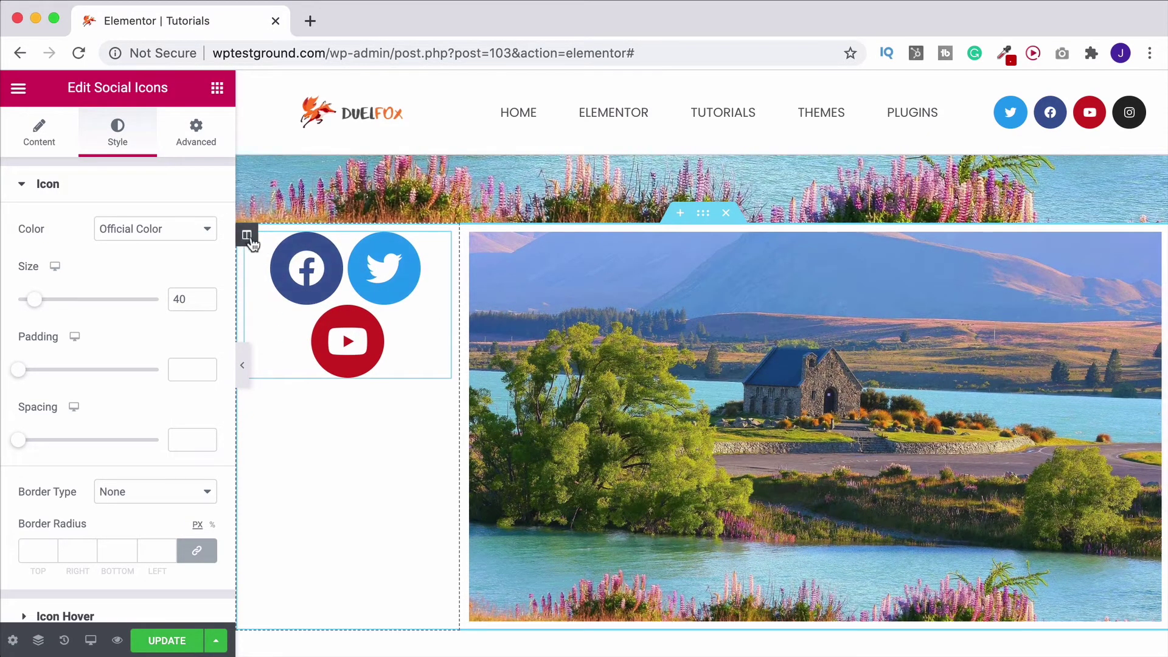
pyautogui.click(248, 236)
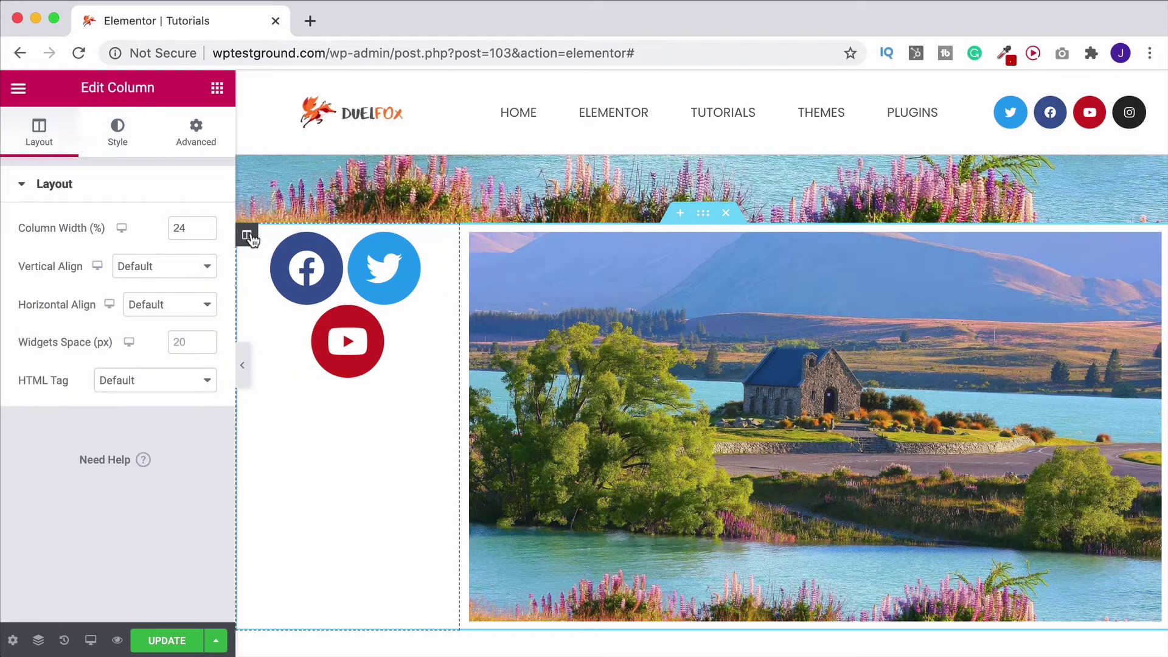
pyautogui.click(147, 270)
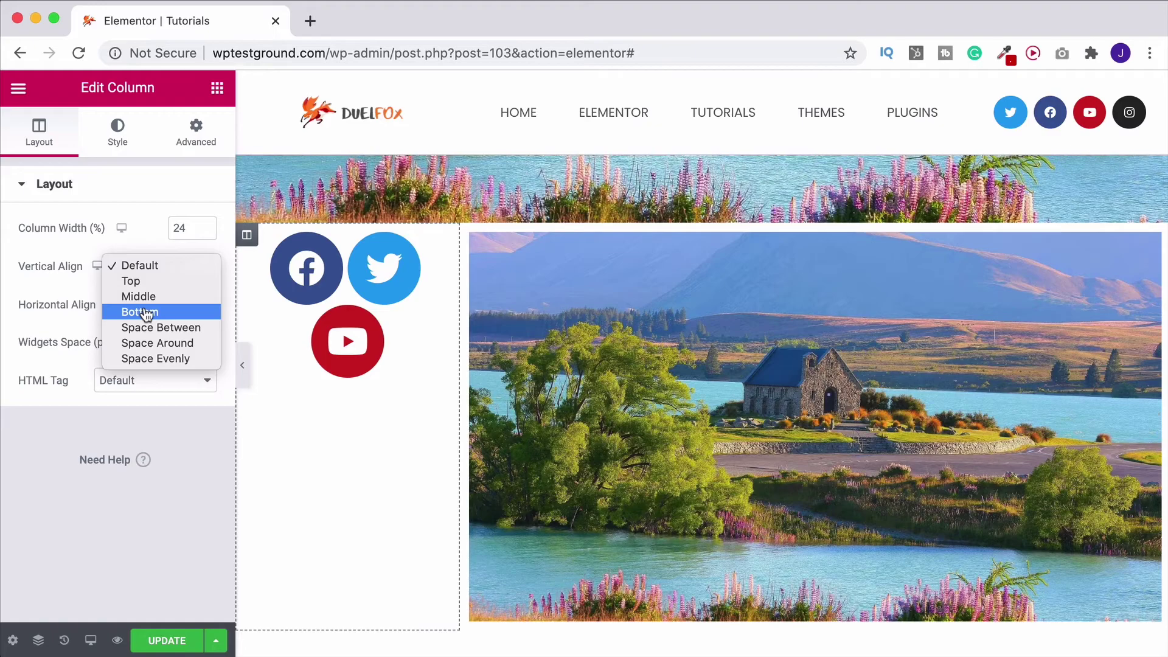
pyautogui.click(139, 297)
pyautogui.click(173, 310)
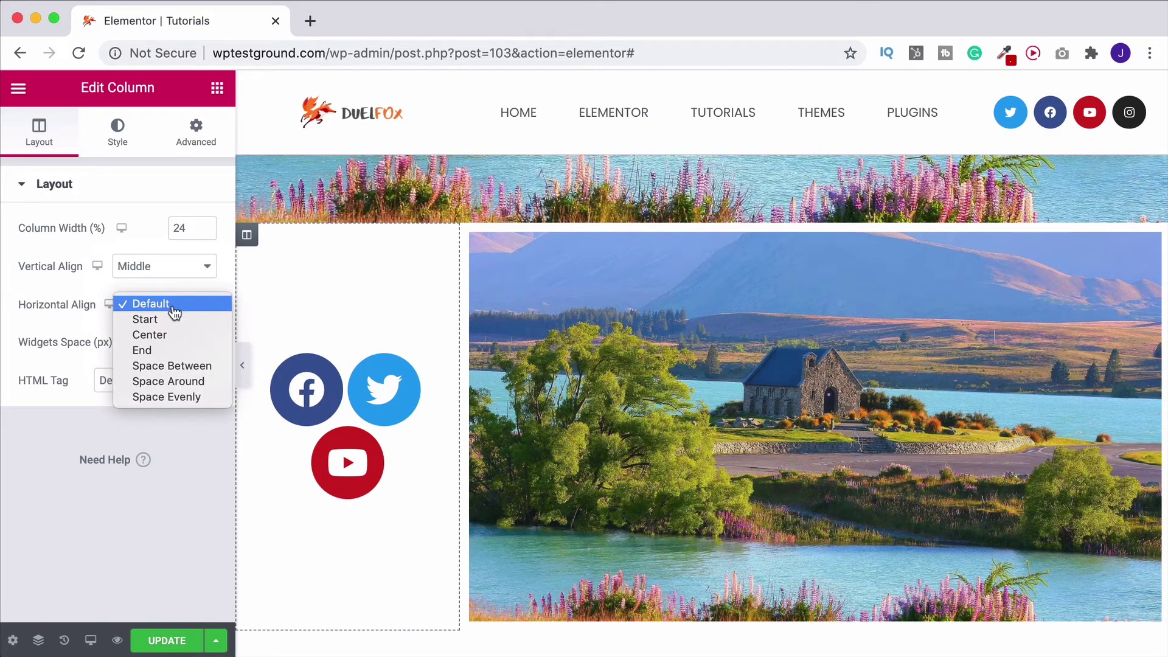
pyautogui.click(157, 335)
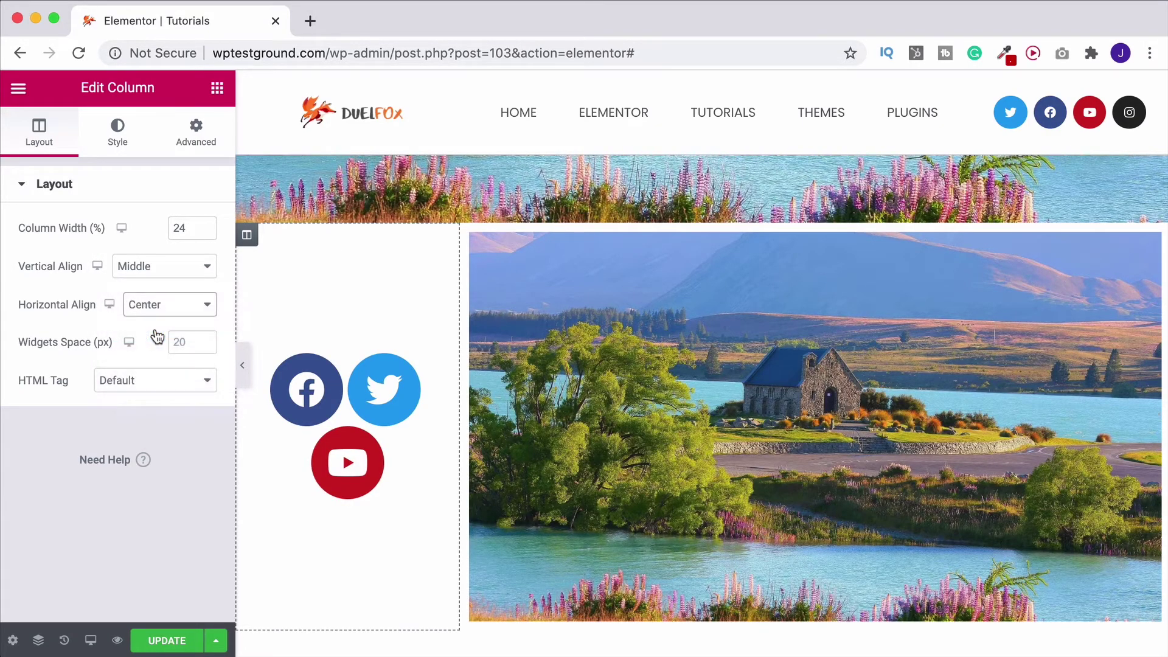
# Step: Increase the size of the social icons in the narrow column to 55 so that they stack vertically
pyautogui.click(409, 389)
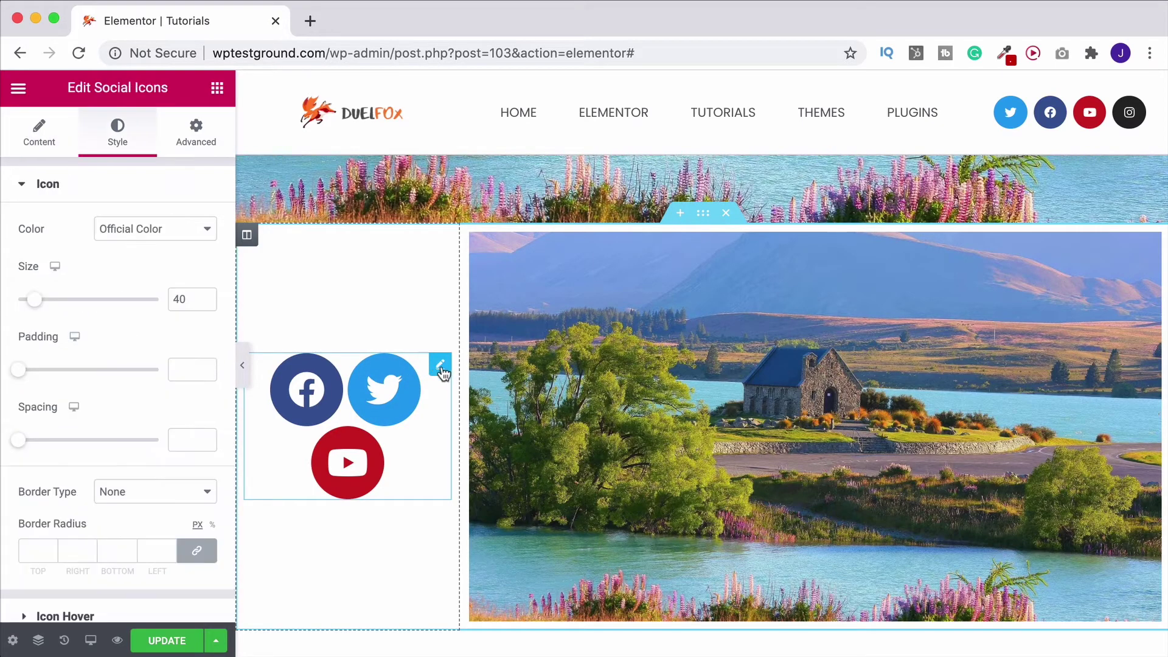
pyautogui.moveTo(45, 303); pyautogui.dragTo(50, 303)
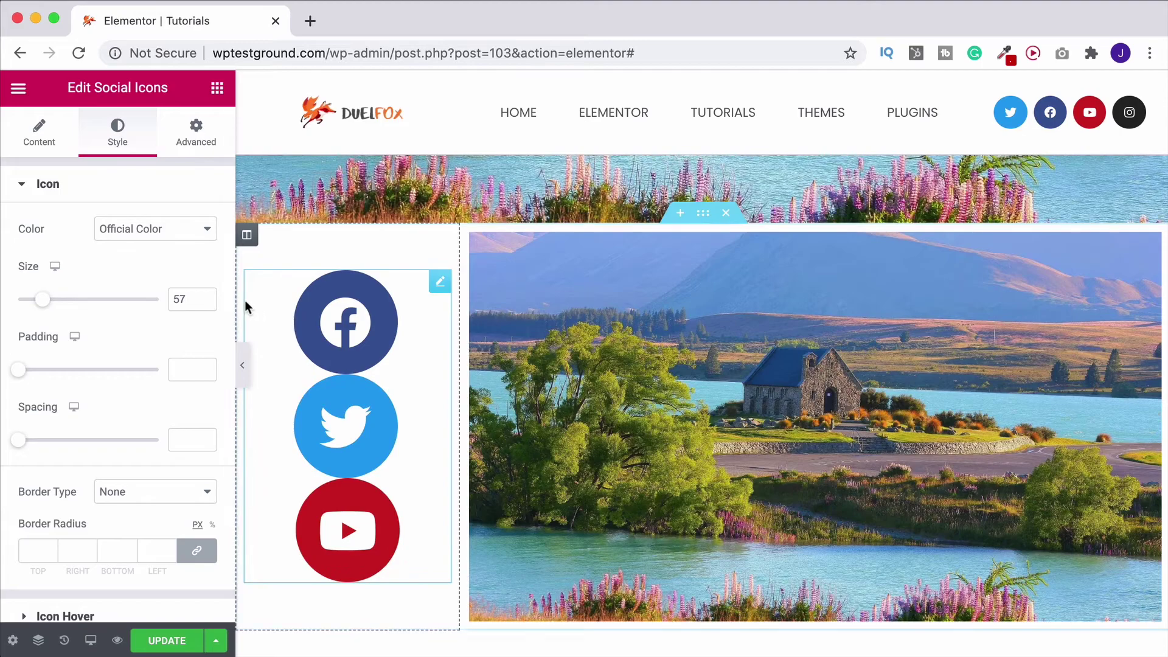
pyautogui.click(206, 303)
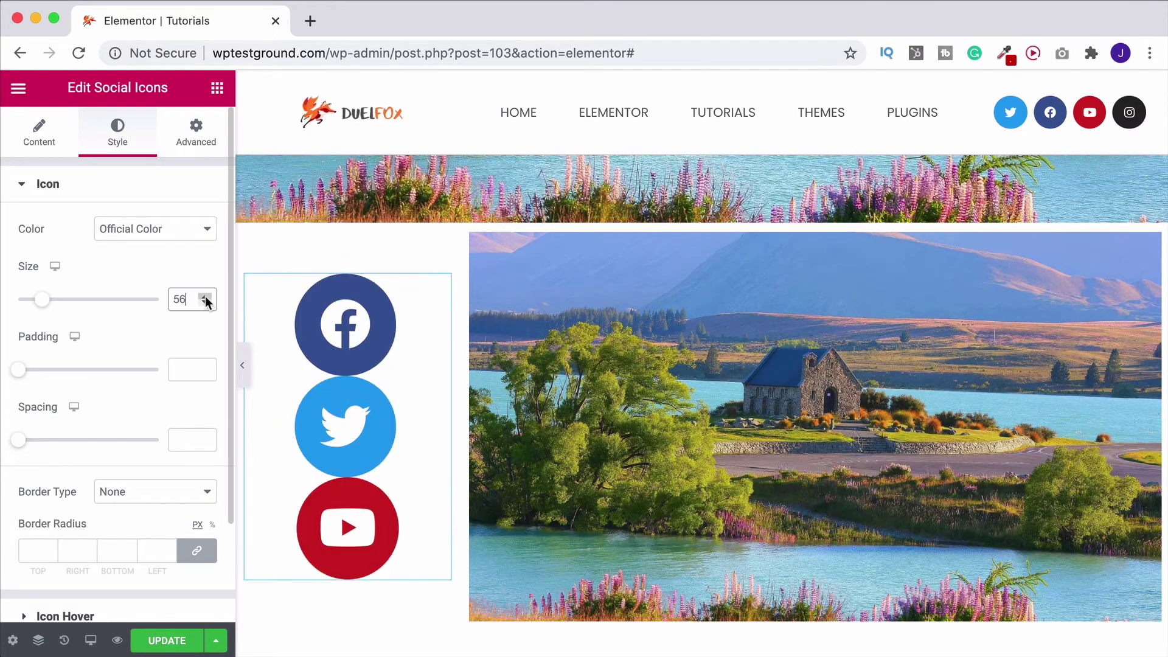
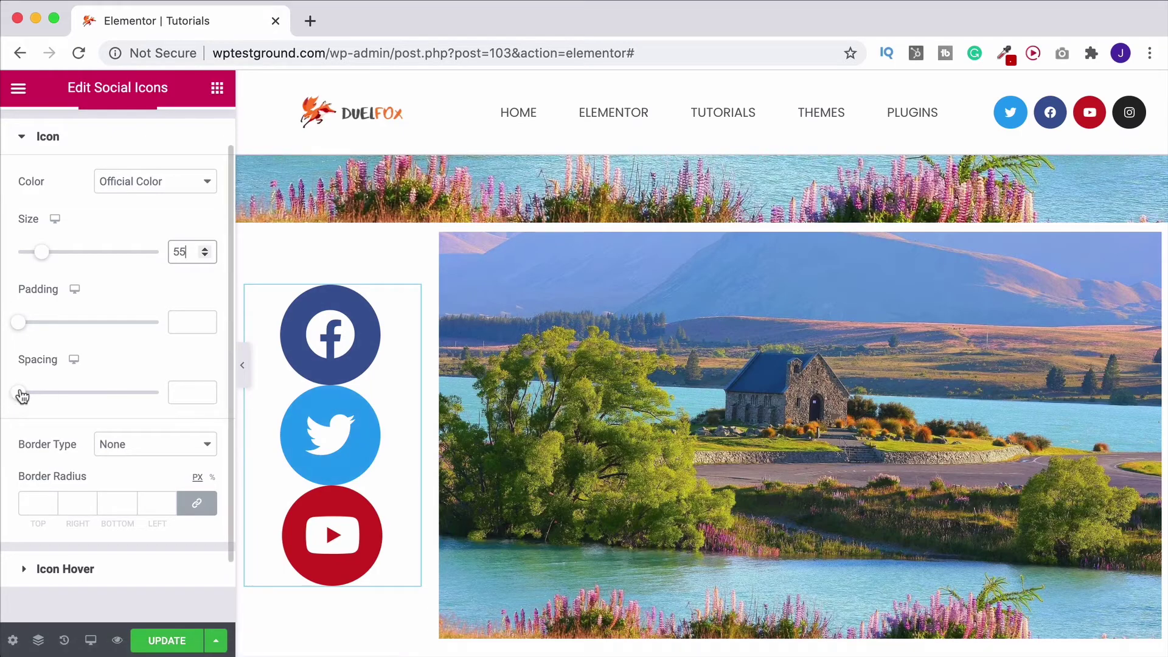
# Step: Set the stacked social icons' spacing to 0 and their padding to 0.5
pyautogui.moveTo(19, 392)
pyautogui.mouseDown()
pyautogui.moveTo(131, 396)
pyautogui.moveTo(17, 396)
pyautogui.mouseUp()
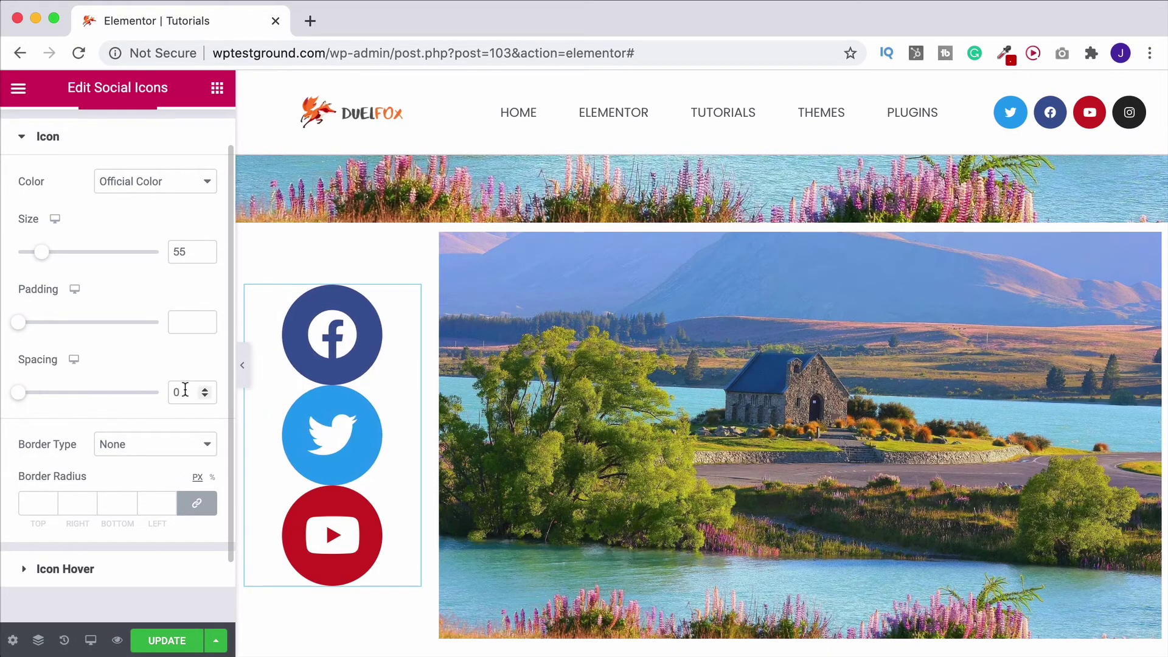
pyautogui.moveTo(20, 329); pyautogui.dragTo(31, 329)
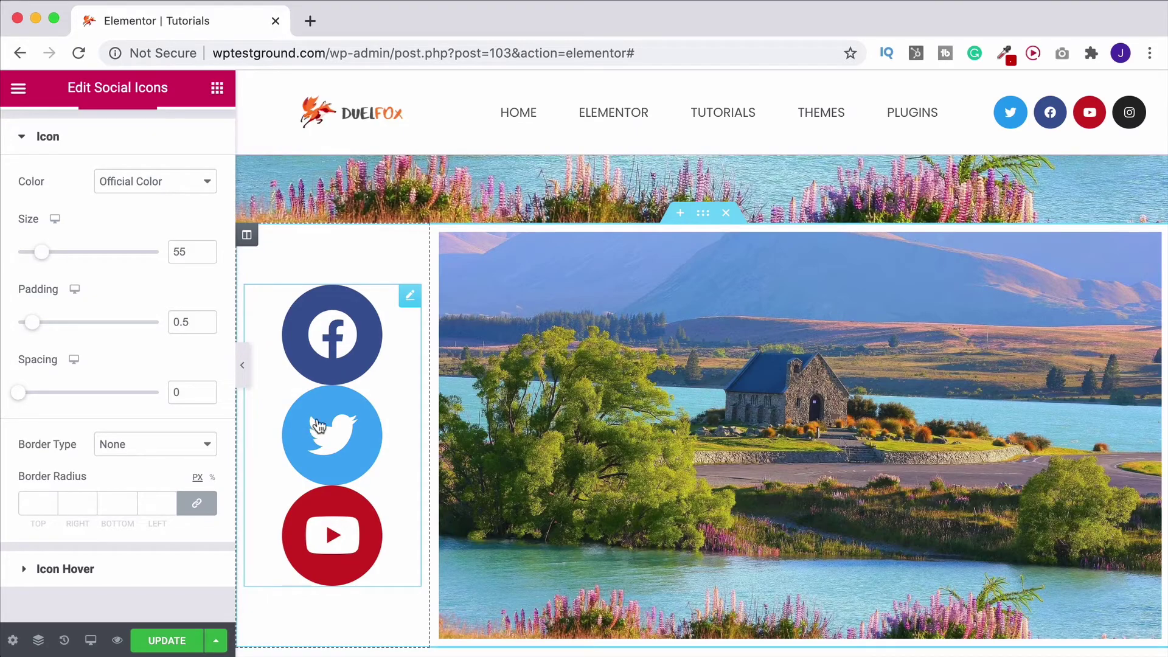
# Step: Clear the stacked social icons' padding value and give the icons a solid border with a width of 10 on all sides
pyautogui.doubleClick(182, 322)
pyautogui.press('BackSpace')
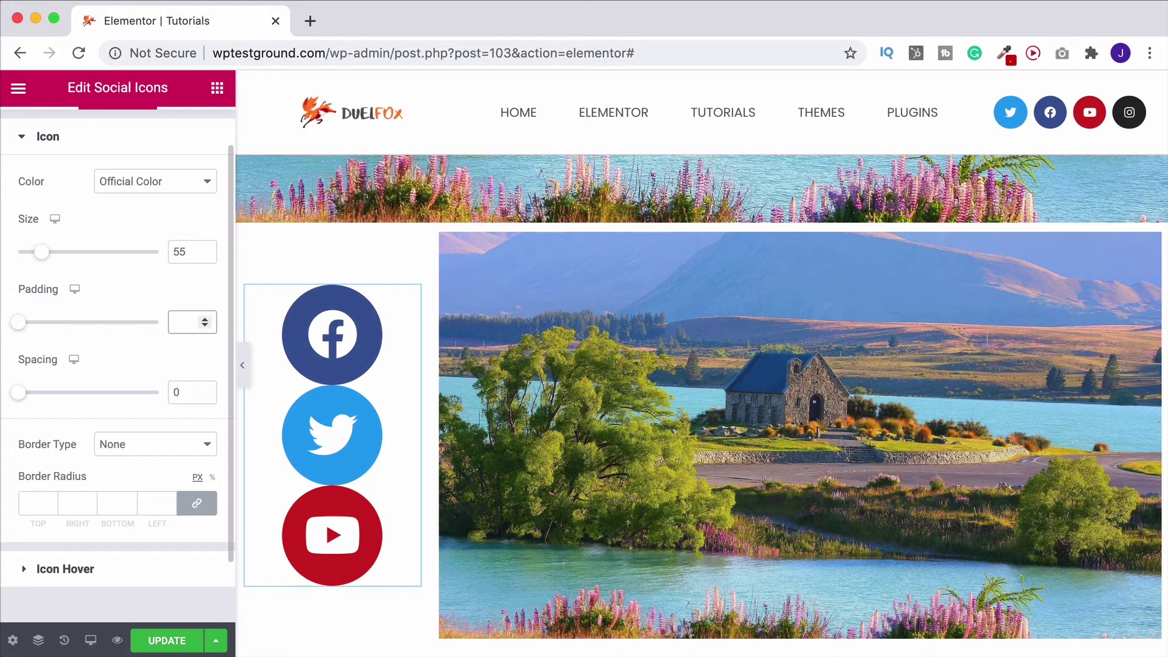
pyautogui.scroll(-2, 168, 333)
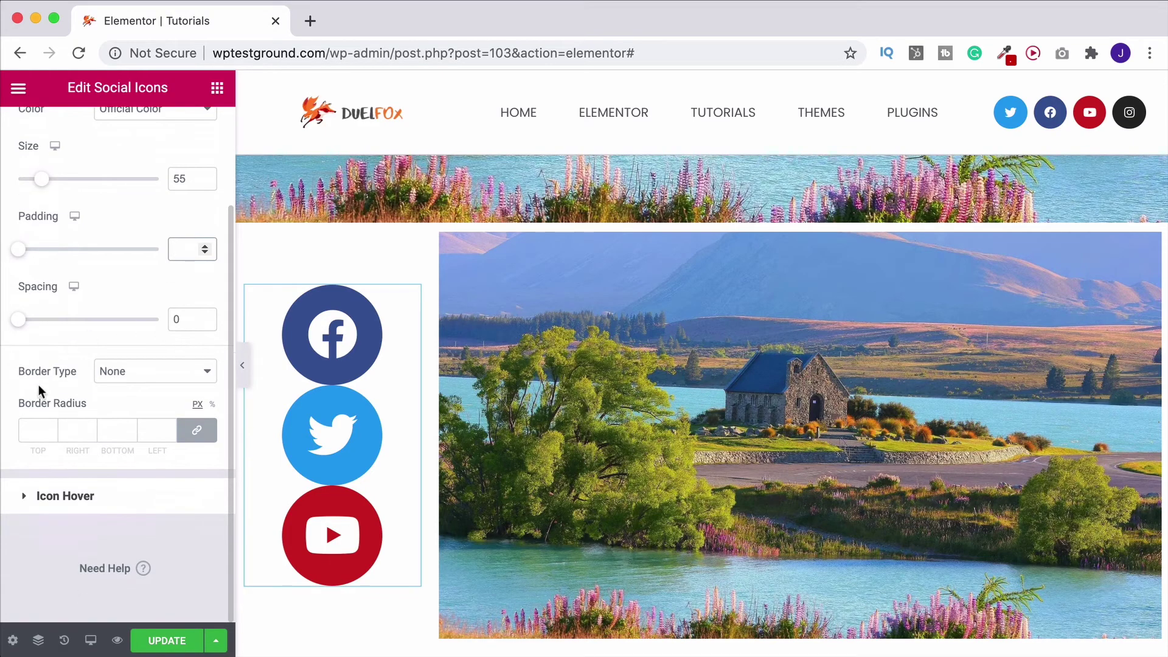
pyautogui.click(135, 376)
pyautogui.click(121, 386)
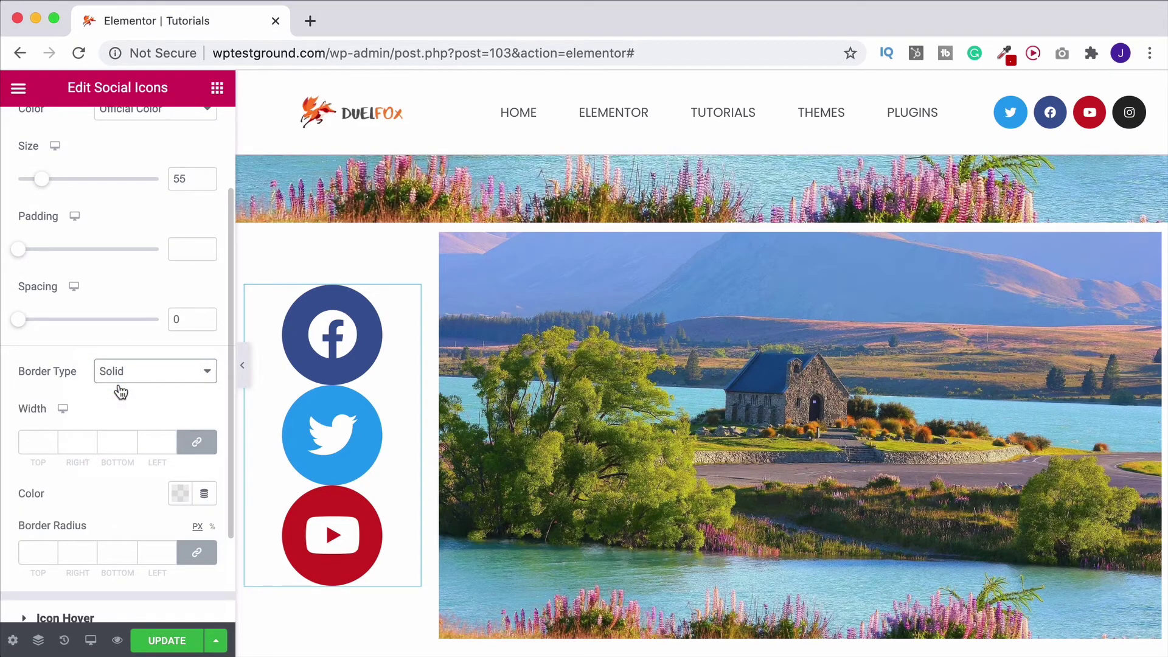
pyautogui.scroll(13, 50, 439)
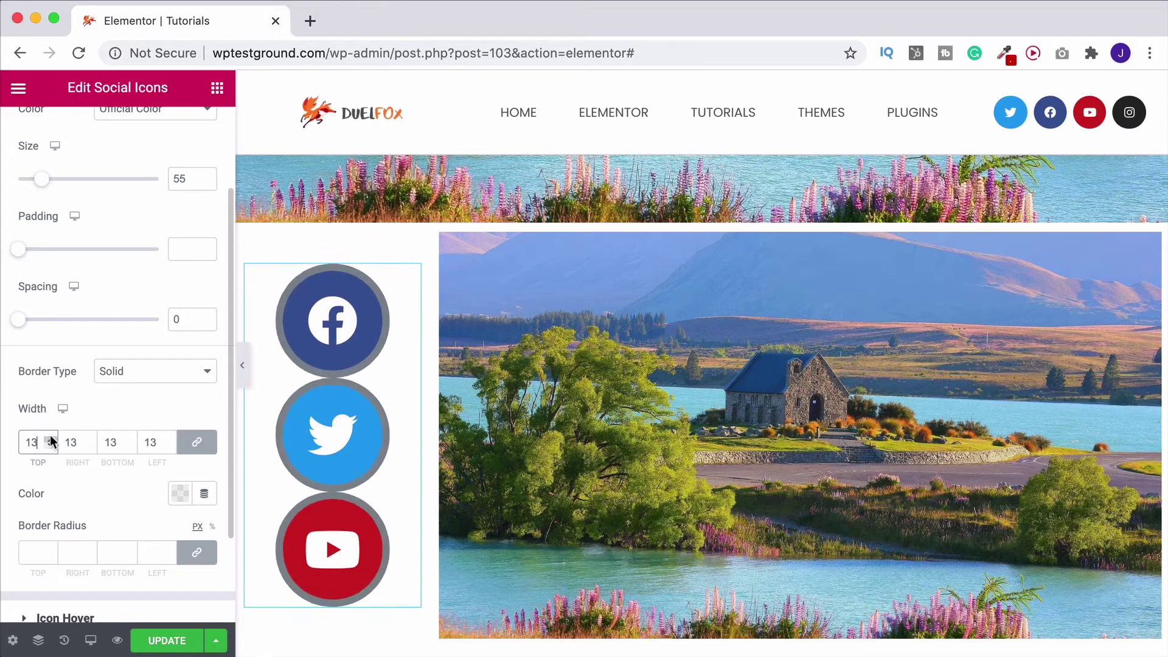
pyautogui.scroll(-3, 48, 444)
# Step: Set the border color of the stacked social icons to white (#FFFFFF)
pyautogui.click(177, 493)
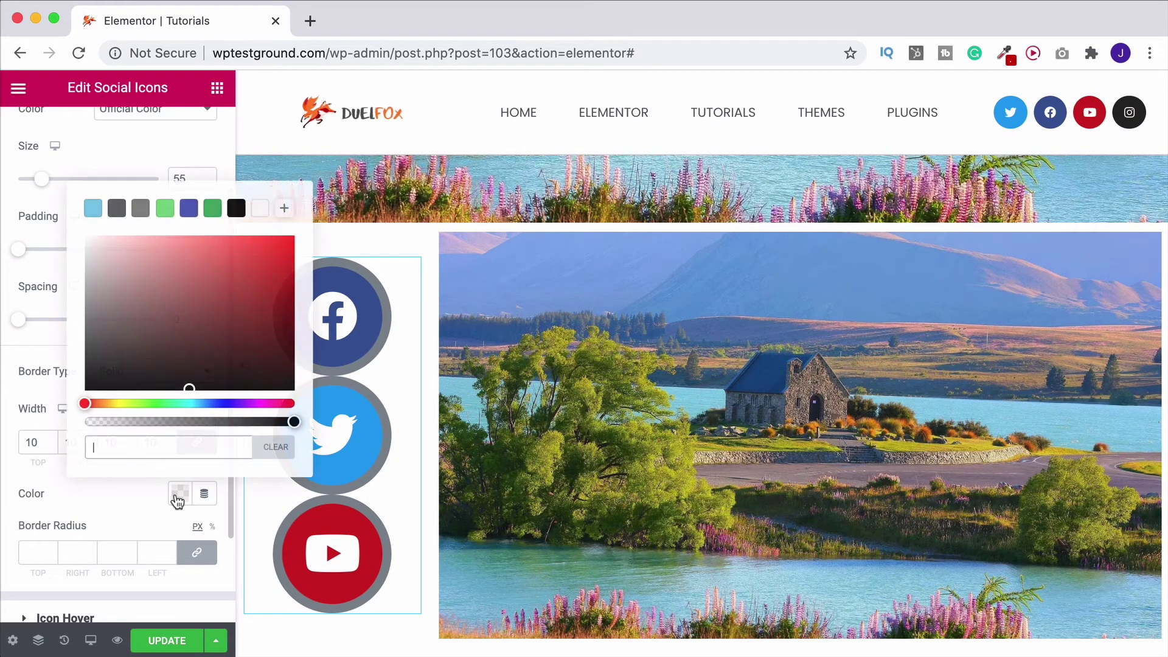
pyautogui.click(265, 210)
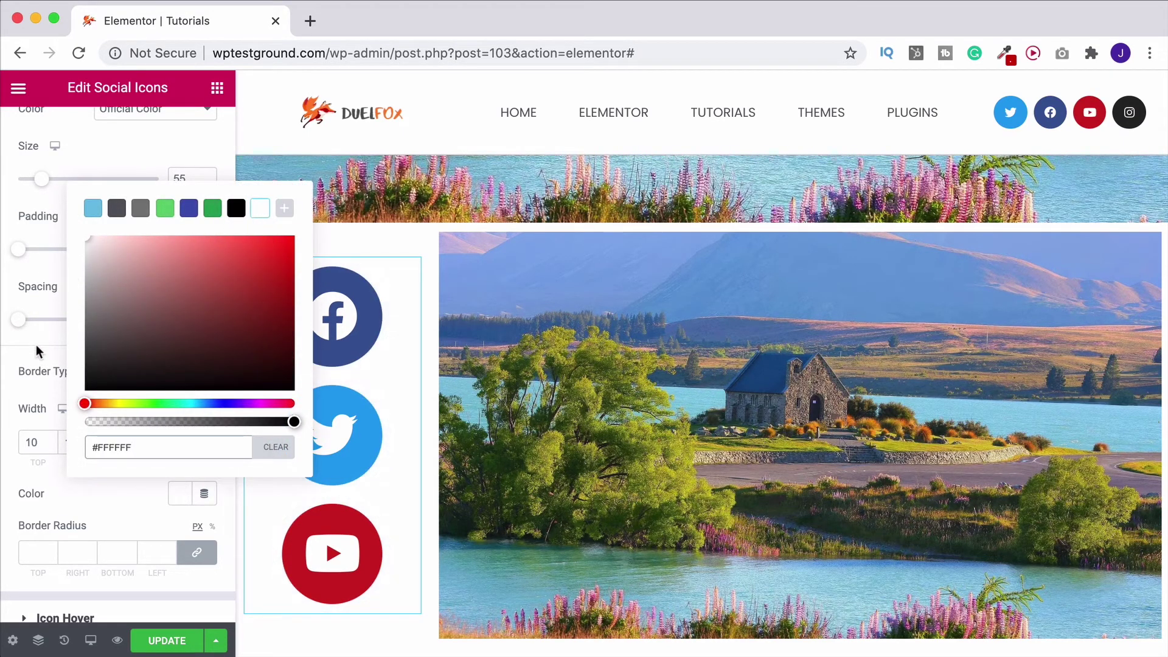
pyautogui.click(17, 374)
pyautogui.scroll(-2, 17, 374)
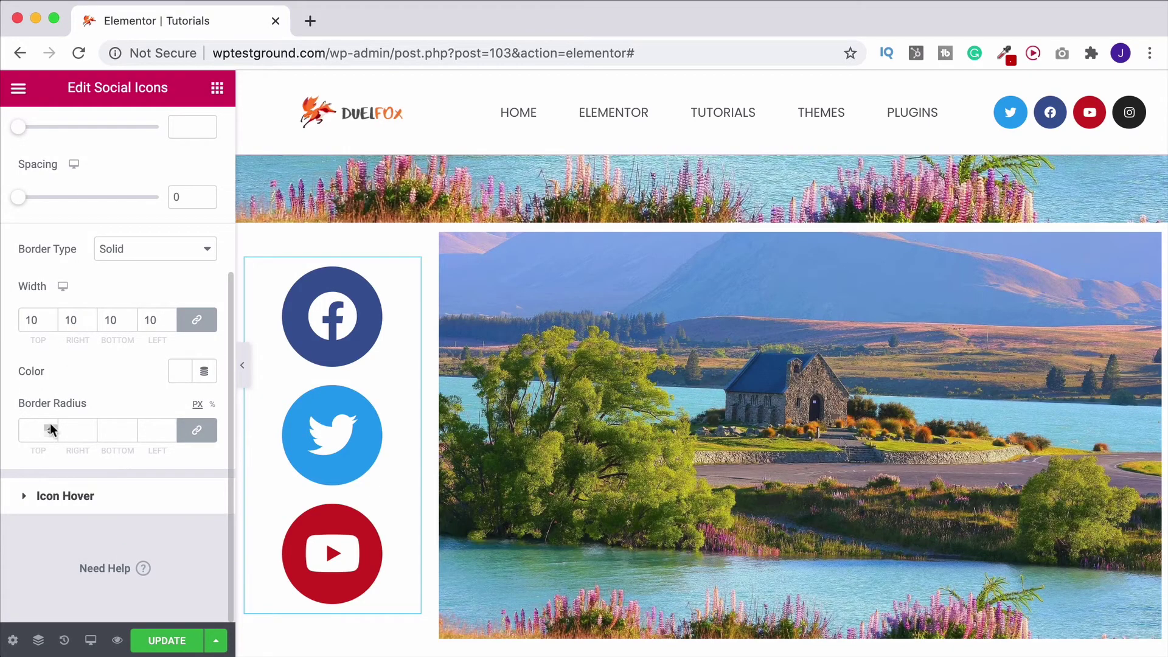
pyautogui.scroll(1, 130, 426)
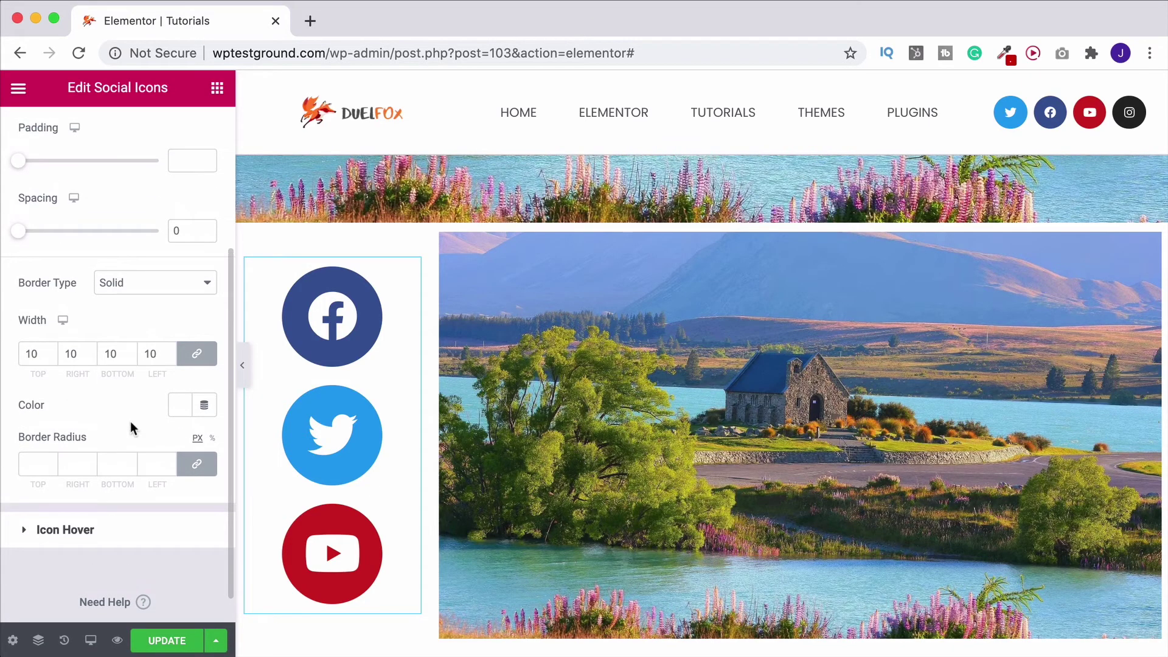
pyautogui.scroll(6, 292, 428)
pyautogui.scroll(1, 292, 422)
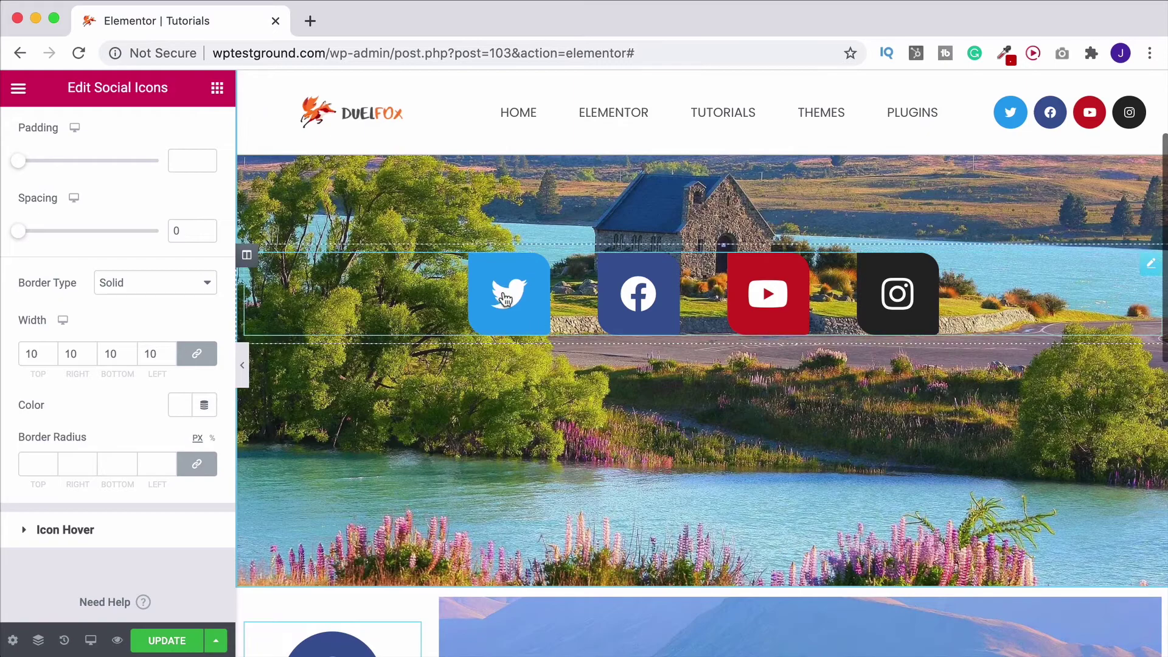
pyautogui.scroll(-6, 377, 328)
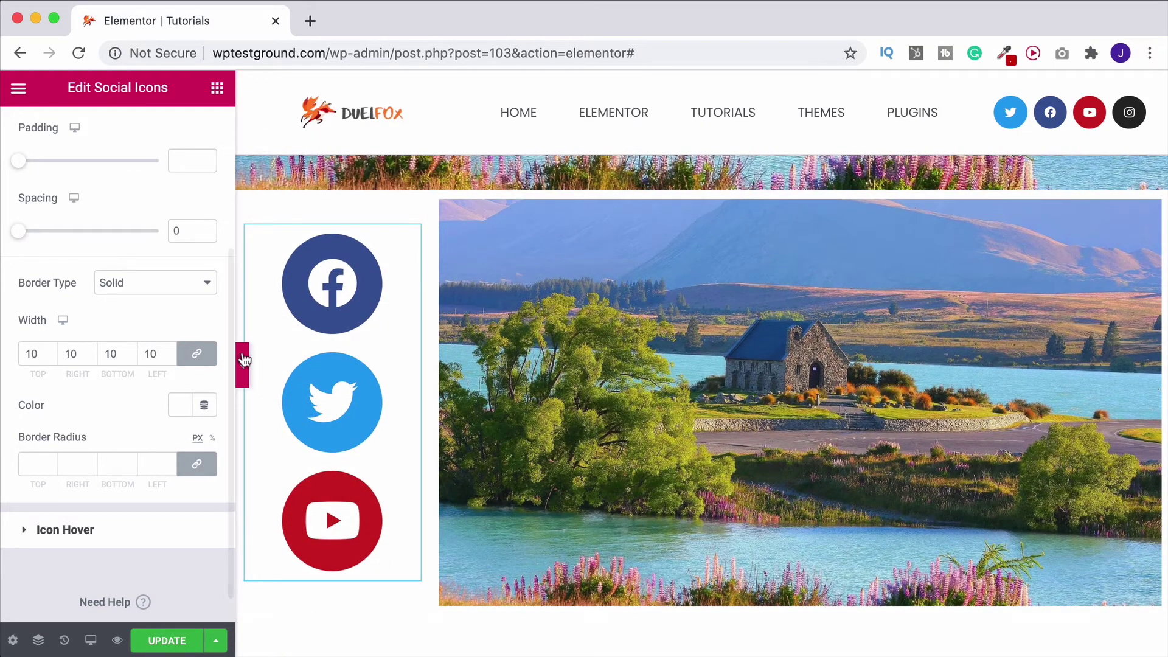
# Step: Try a top-only margin of 52 px on the stacked social icons widget with the sides unlinked, and reset it to 0
pyautogui.scroll(4, 97, 356)
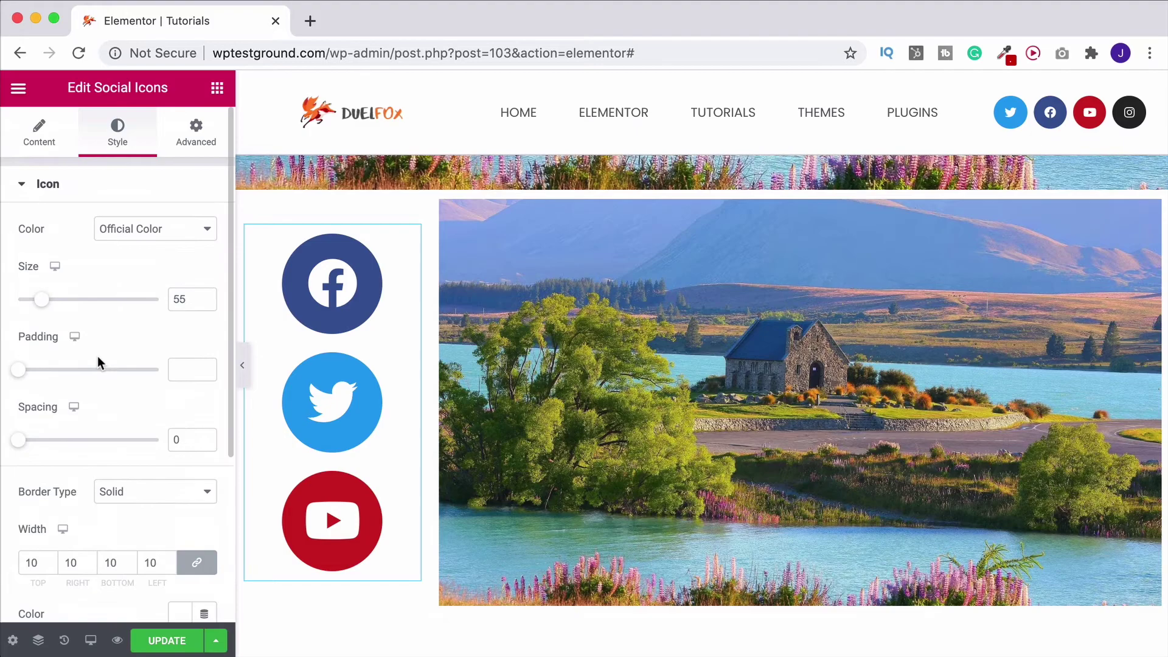
pyautogui.click(206, 142)
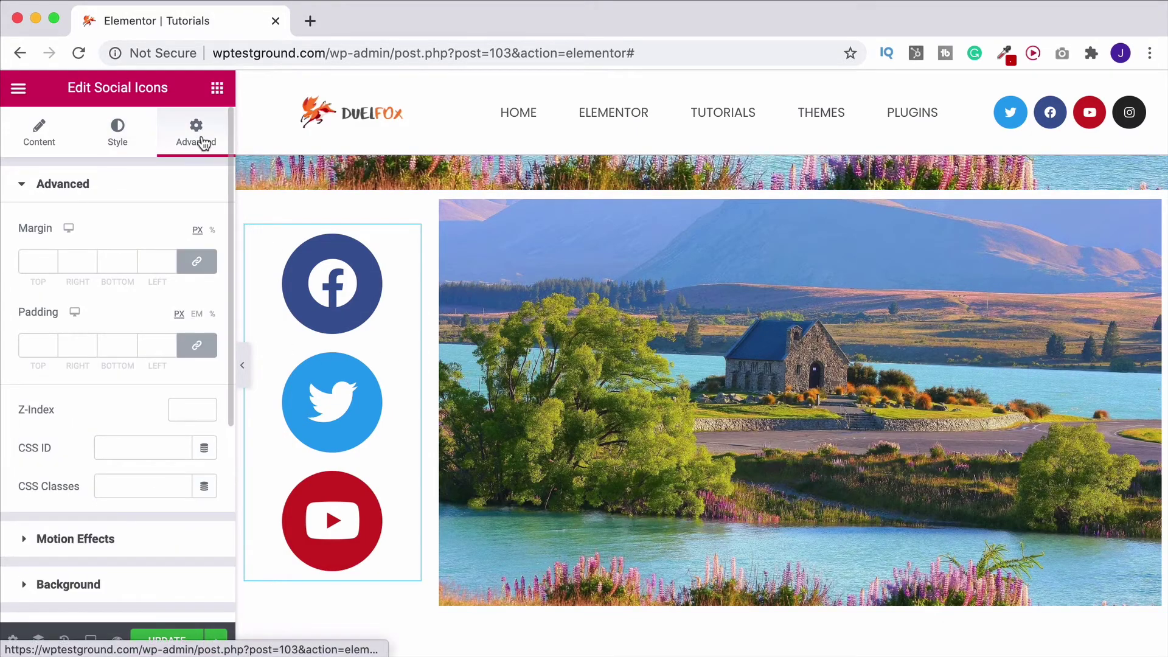
pyautogui.click(199, 267)
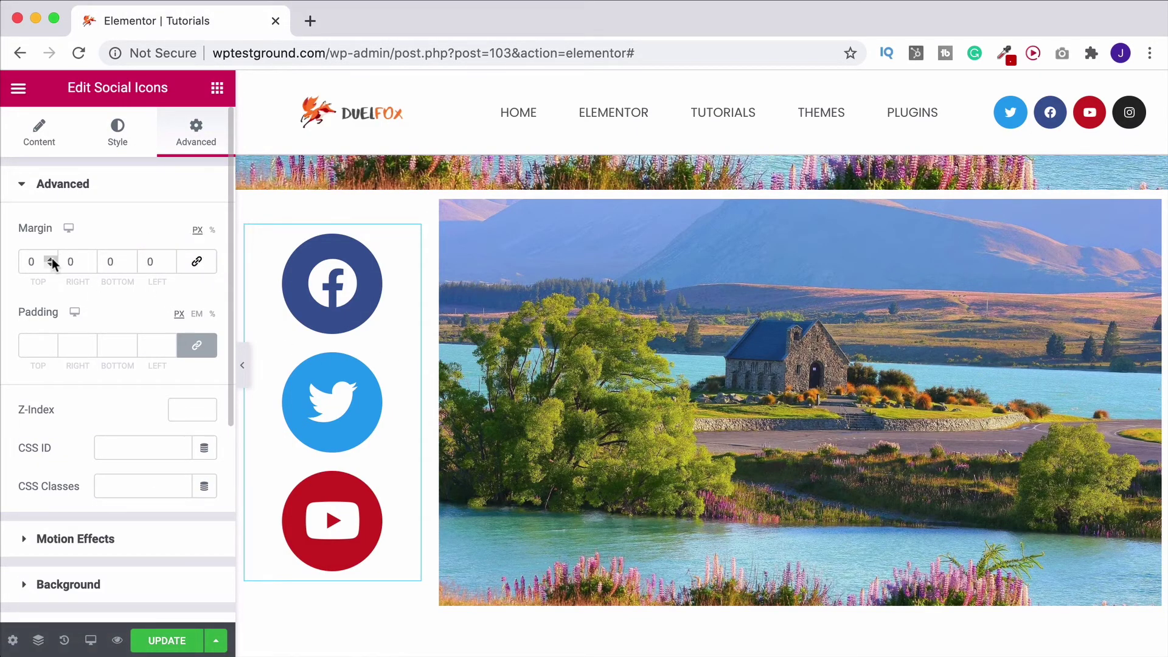
pyautogui.moveTo(53, 261); pyautogui.dragTo(52, 261)
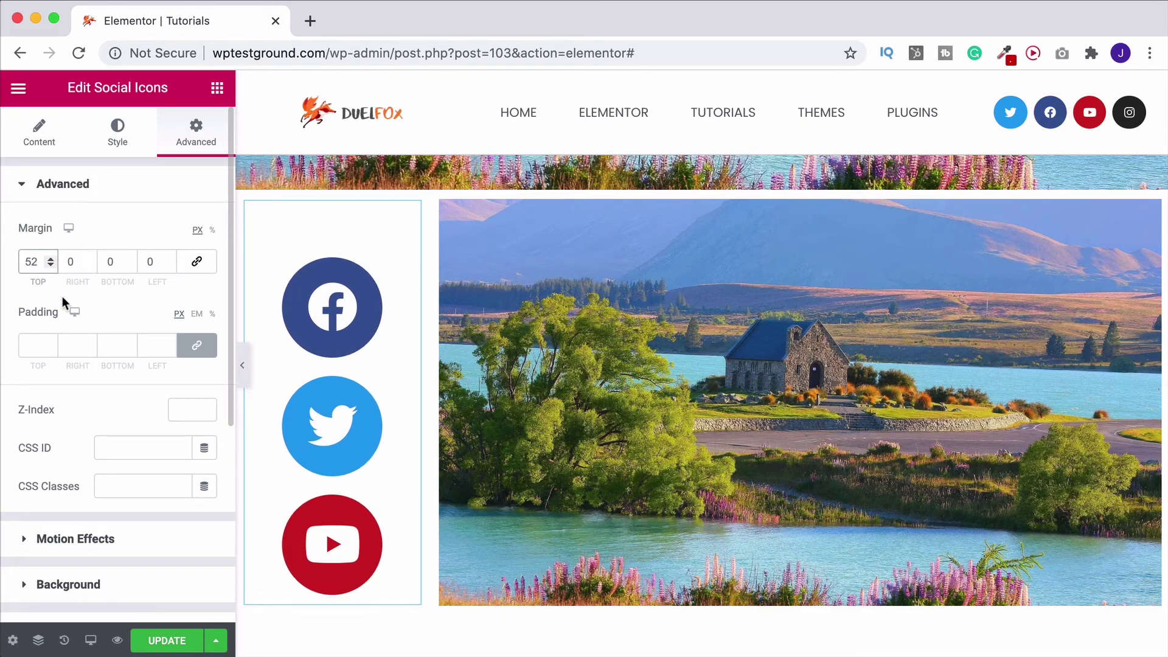
pyautogui.press('super+a')
pyautogui.write('0')
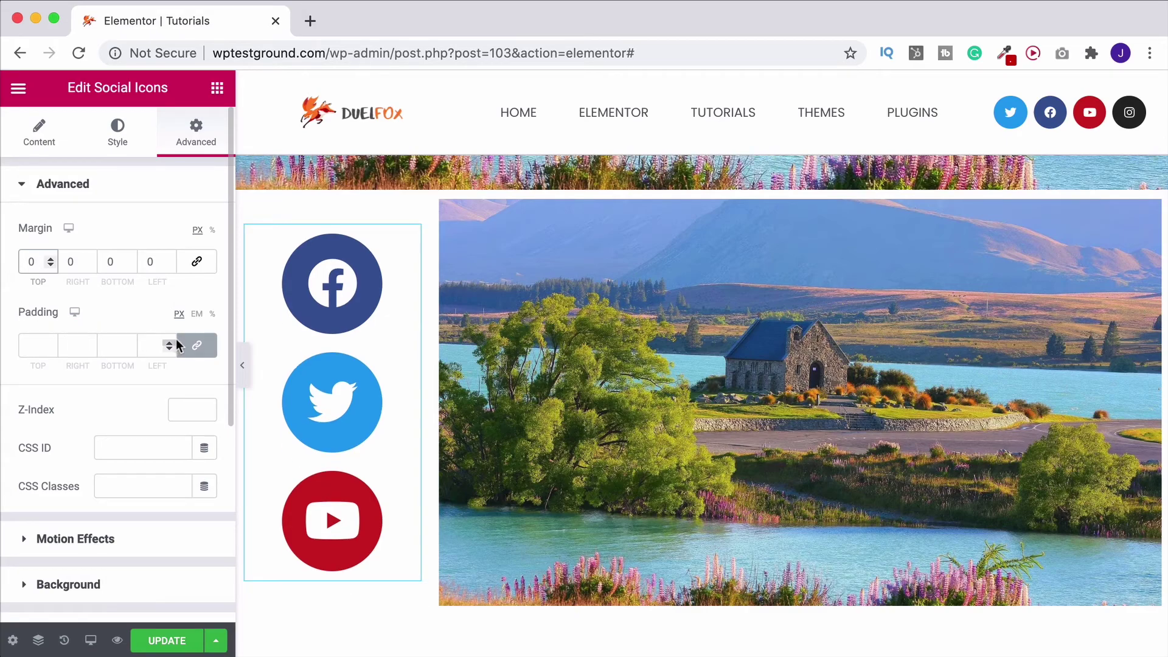
# Step: Try 48 px of padding on all sides of the stacked icons widget, and settle on 59 px of left padding only
pyautogui.moveTo(51, 343); pyautogui.dragTo(49, 341)
pyautogui.doubleClick(31, 345)
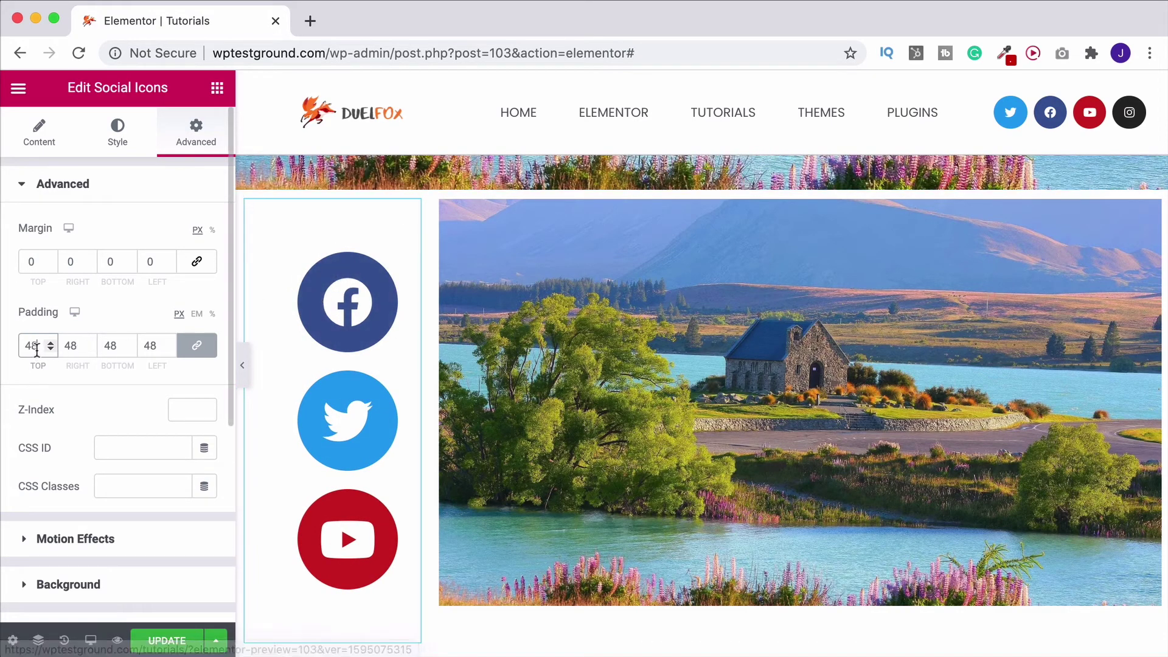
pyautogui.press('BackSpace')
pyautogui.click(197, 345)
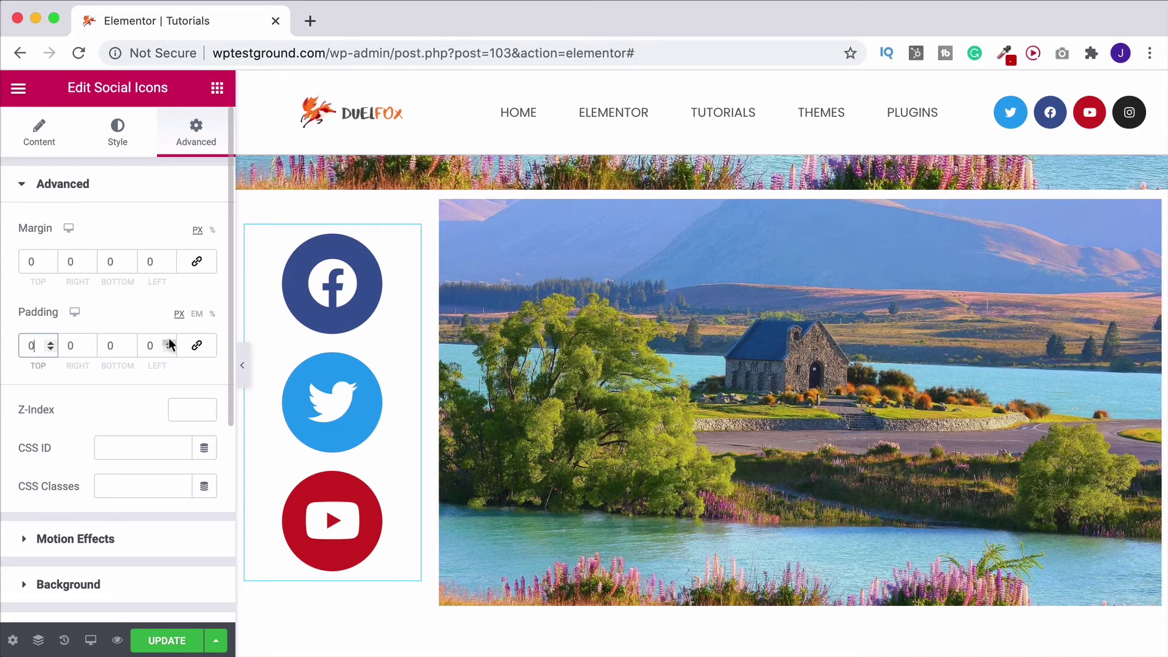
pyautogui.moveTo(169, 342); pyautogui.dragTo(170, 345)
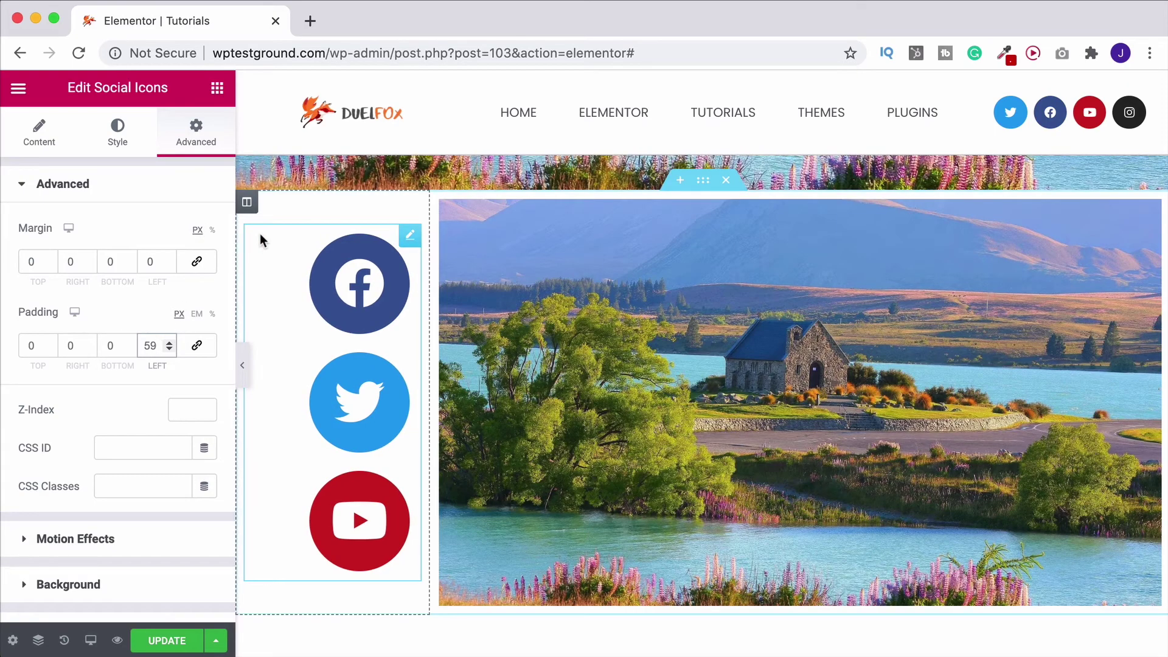
# Step: Examine the narrow column's vertical alignment options and its advanced margin and padding settings, and return to the stacked social icons' settings
pyautogui.click(246, 205)
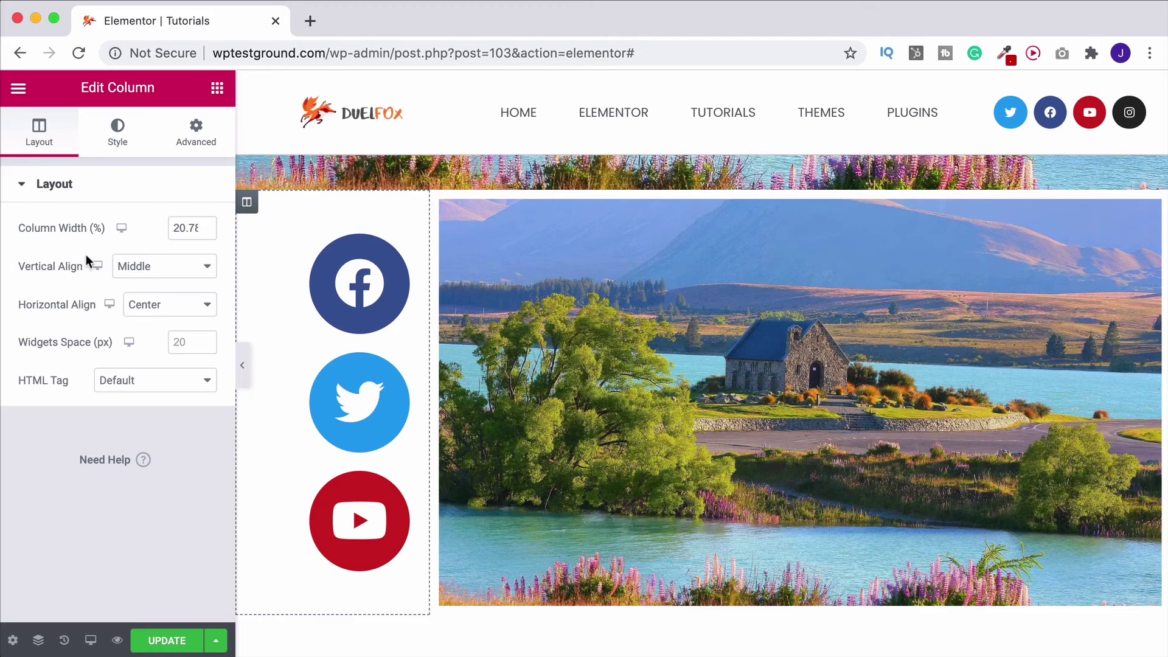
pyautogui.click(139, 268)
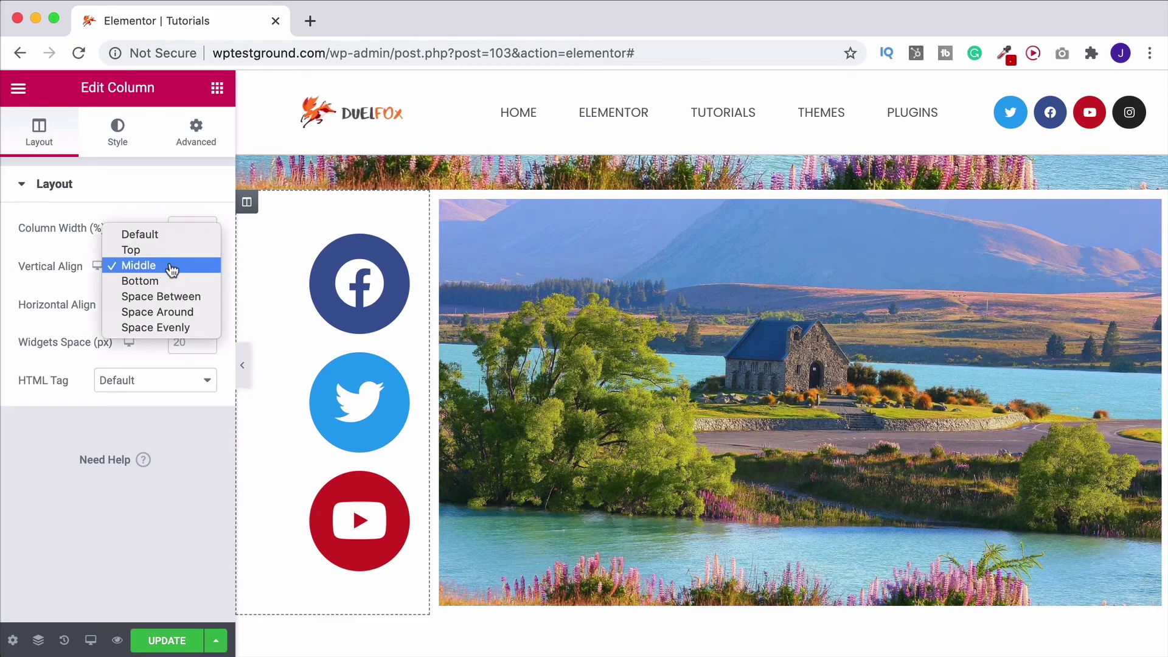
pyautogui.click(71, 281)
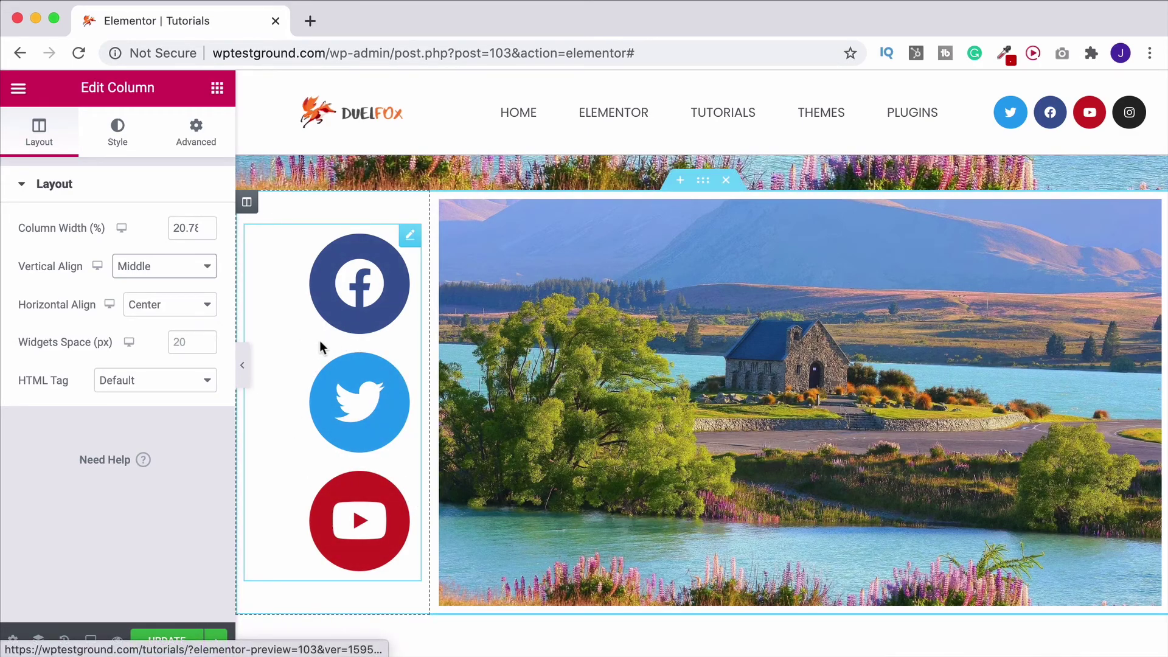
pyautogui.click(191, 143)
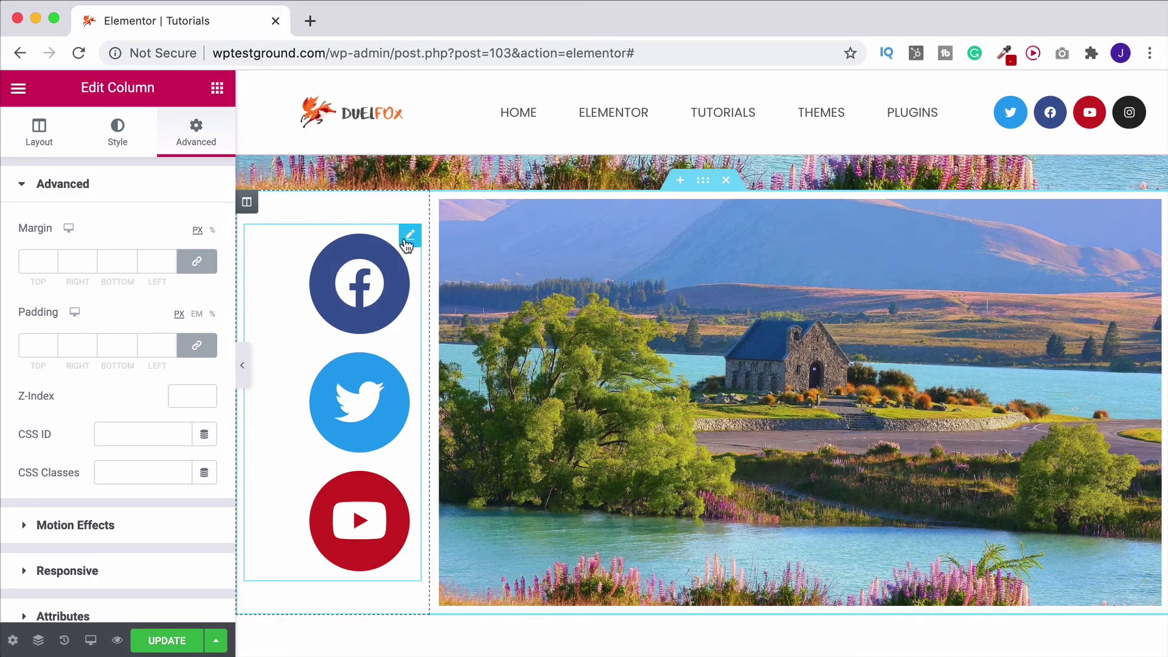
pyautogui.click(410, 238)
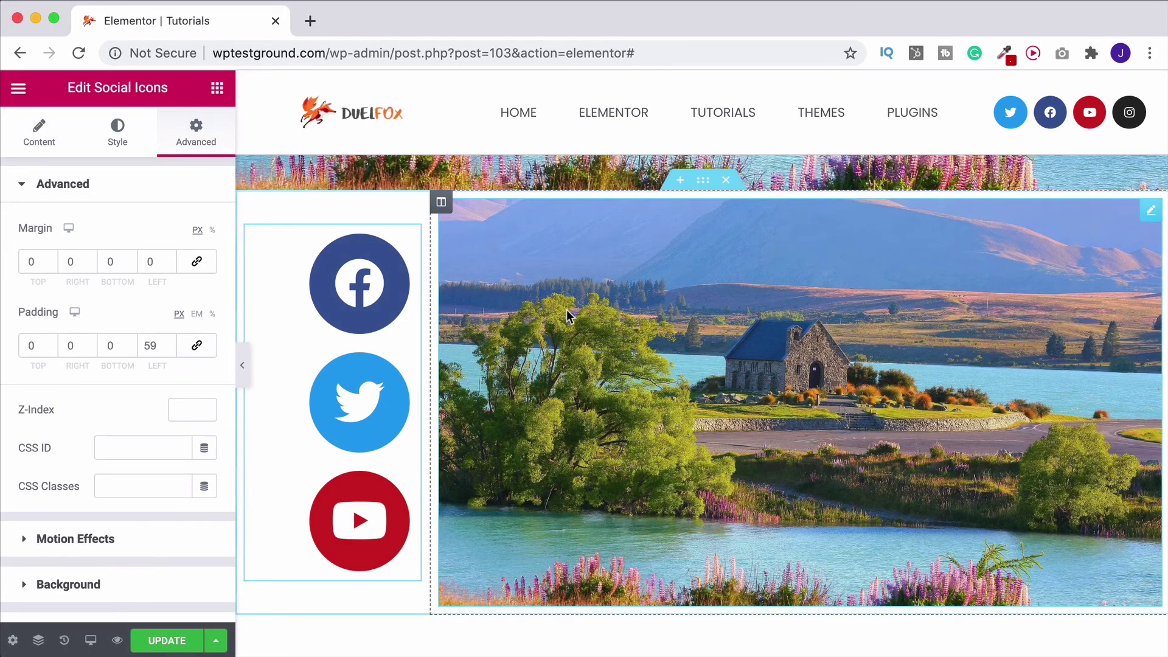
pyautogui.scroll(7, 567, 309)
pyautogui.scroll(1, 567, 309)
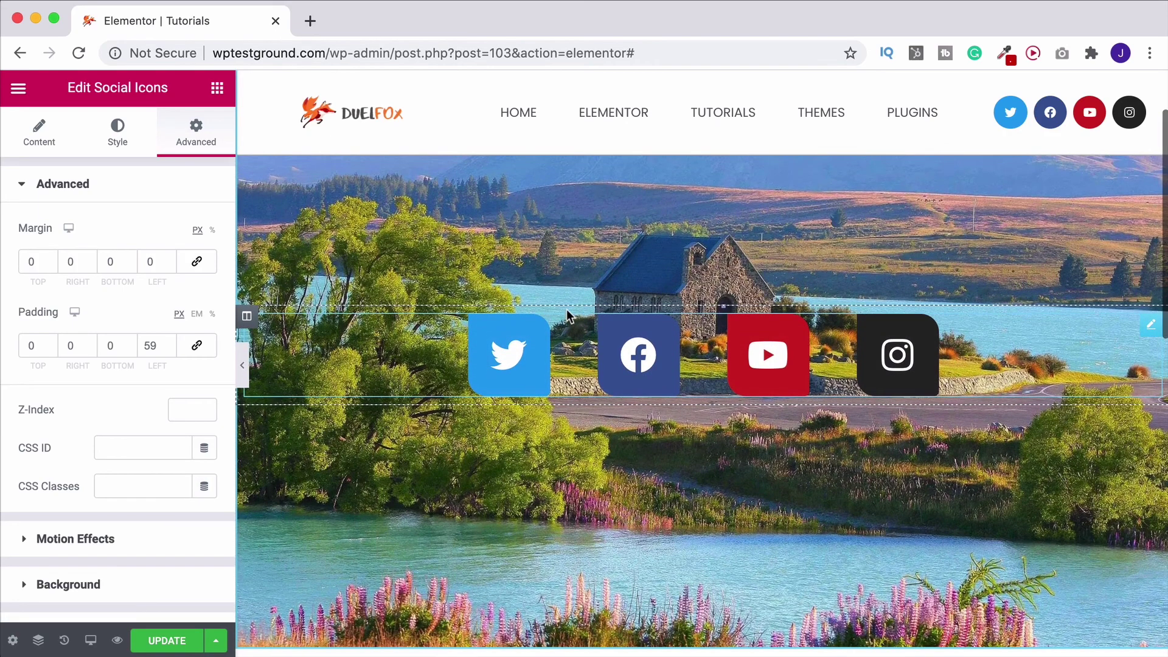